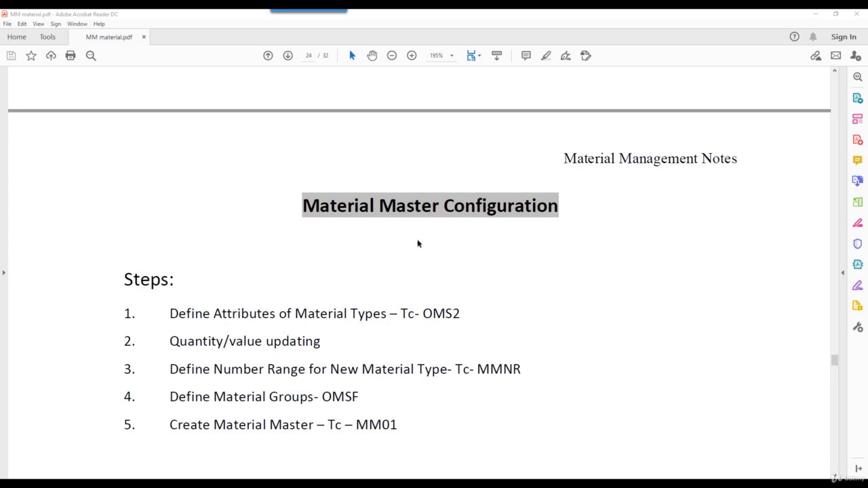
Review the five Material Master Configuration steps in the notes, from defining material type attributes to creating the material master
{"action": "scroll", "coordinate": [418, 243], "scroll_direction": "down", "scroll_amount": 2}
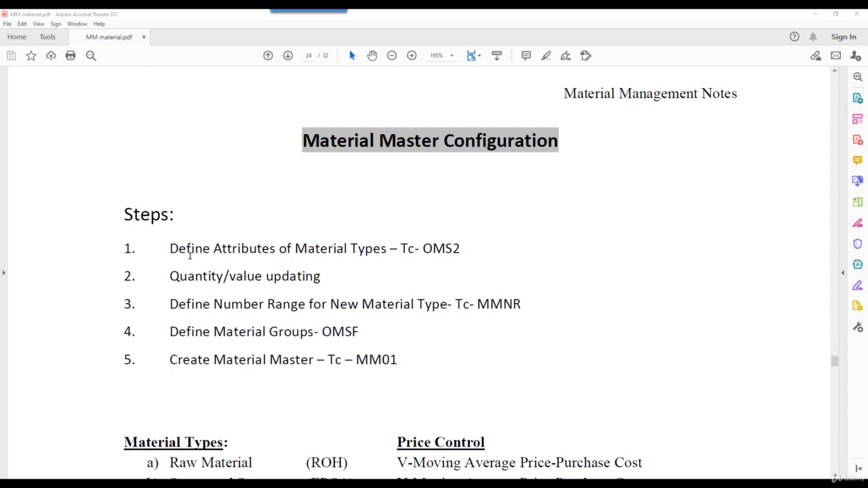
{"action": "left_click_drag", "start_coordinate": [293, 249], "coordinate": [368, 250]}
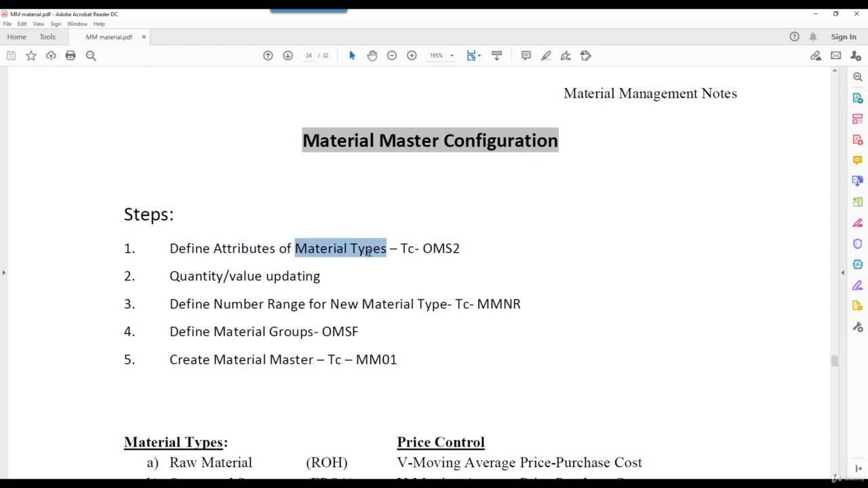
{"action": "left_click_drag", "start_coordinate": [368, 251], "coordinate": [369, 252]}
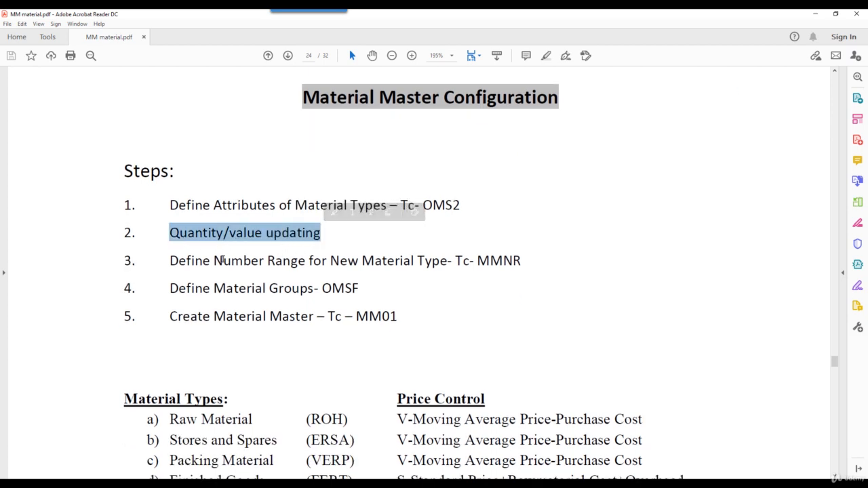
{"action": "left_click_drag", "start_coordinate": [166, 262], "coordinate": [327, 264]}
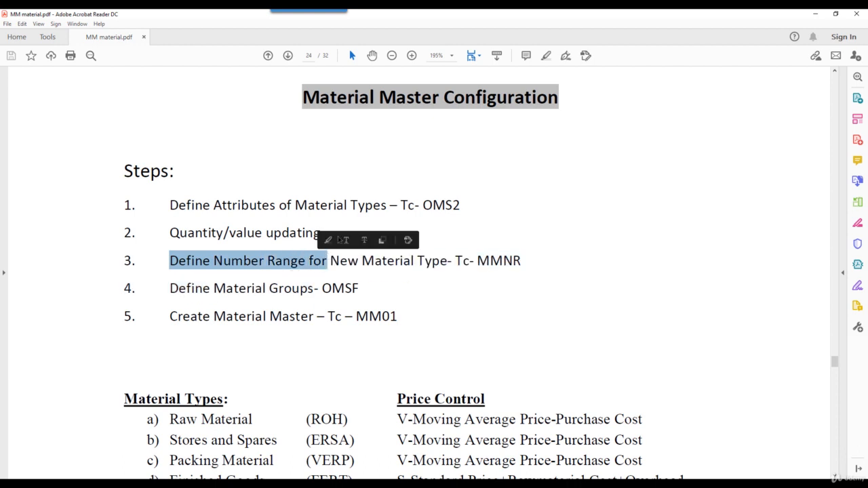
{"action": "left_click", "coordinate": [321, 205]}
{"action": "scroll", "coordinate": [320, 203], "scroll_direction": "down", "scroll_amount": 1}
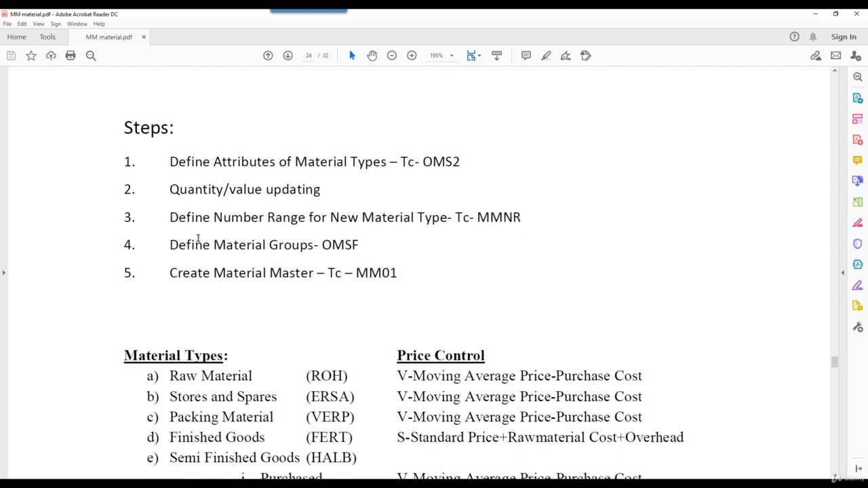
{"action": "left_click_drag", "start_coordinate": [170, 245], "coordinate": [284, 251]}
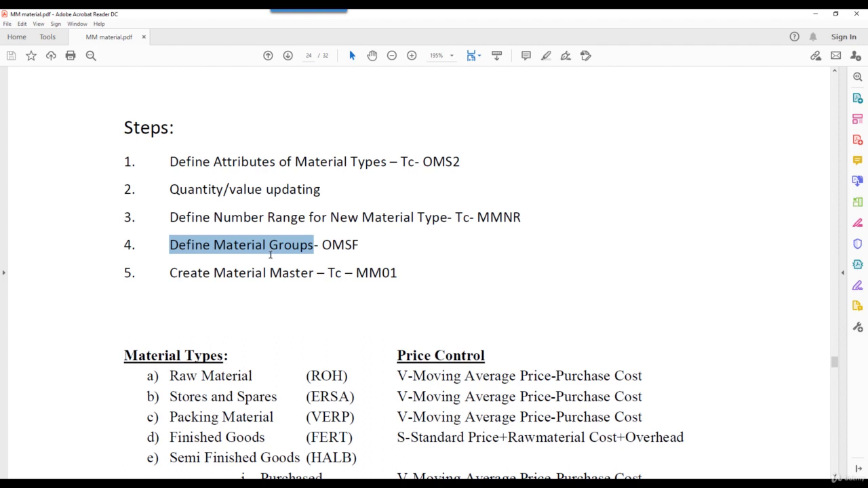
{"action": "scroll", "coordinate": [269, 251], "scroll_direction": "down", "scroll_amount": 2}
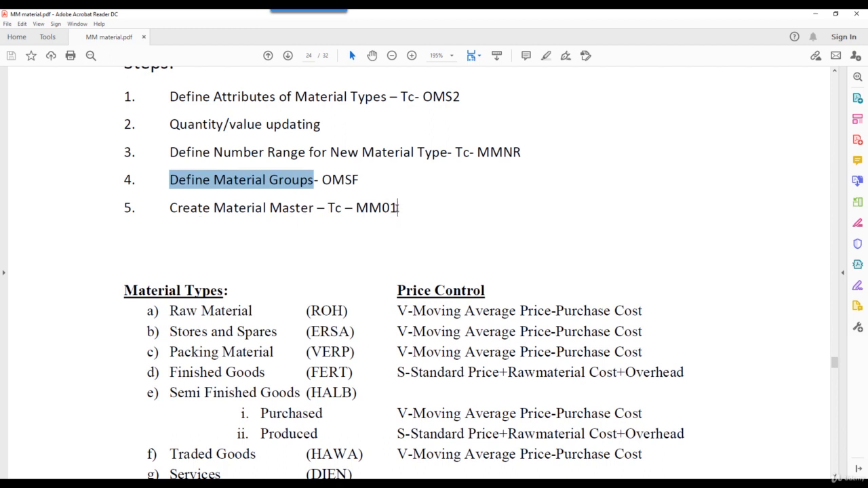
{"action": "left_click_drag", "start_coordinate": [397, 208], "coordinate": [170, 209]}
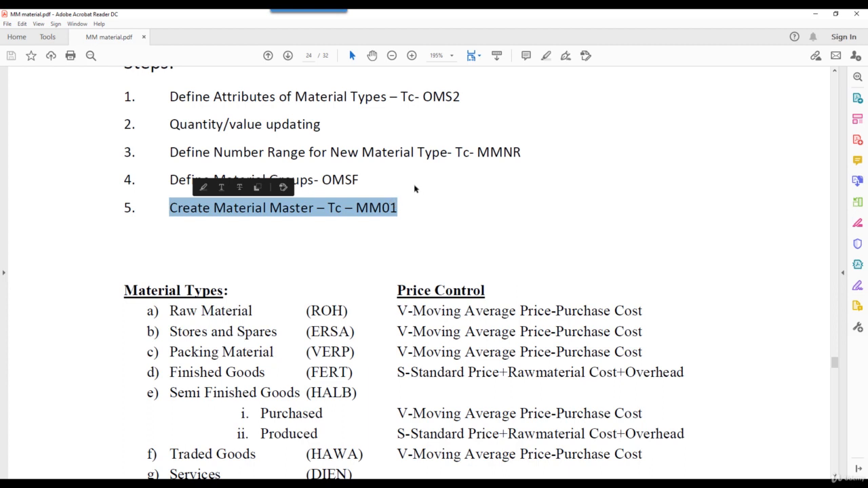
{"action": "scroll", "coordinate": [405, 183], "scroll_direction": "down", "scroll_amount": 2}
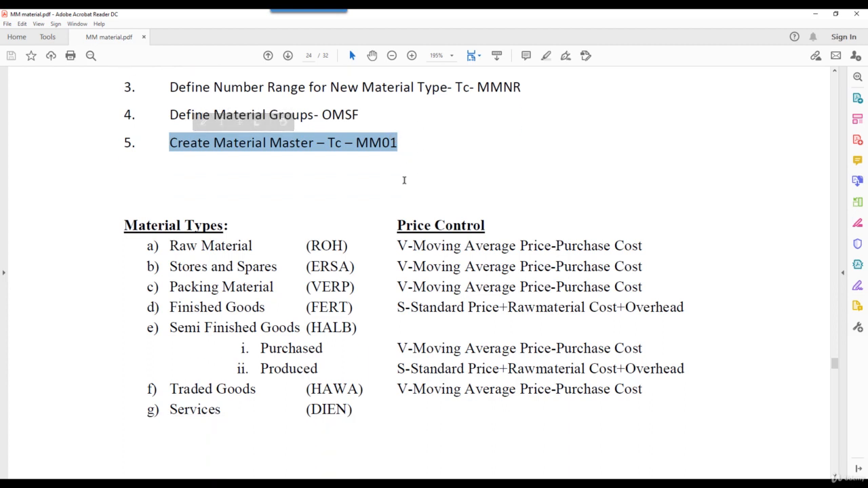
Examine the material types in the notes with their codes and their V moving average or S standard price control
{"action": "scroll", "coordinate": [286, 205], "scroll_direction": "down", "scroll_amount": 1}
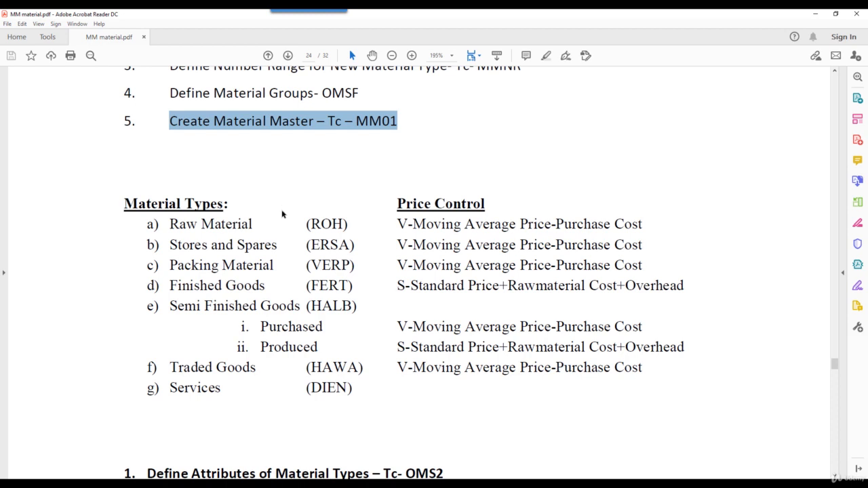
{"action": "left_click_drag", "start_coordinate": [311, 224], "coordinate": [350, 248]}
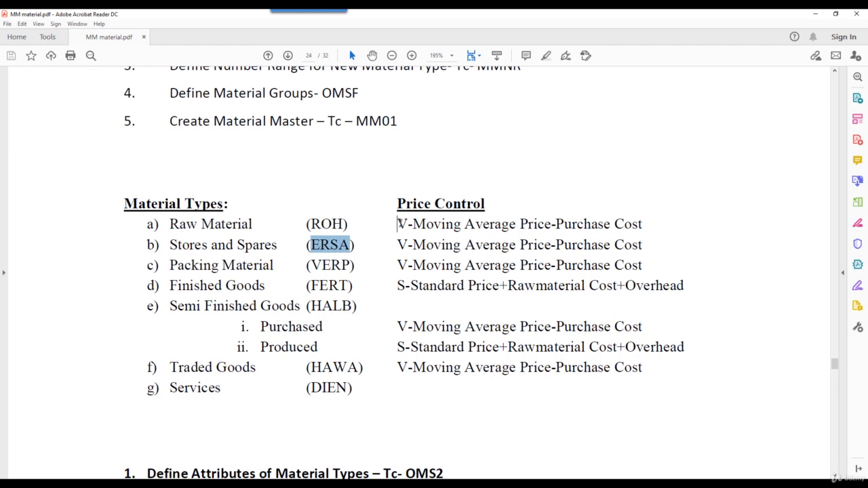
{"action": "left_click_drag", "start_coordinate": [396, 225], "coordinate": [513, 225]}
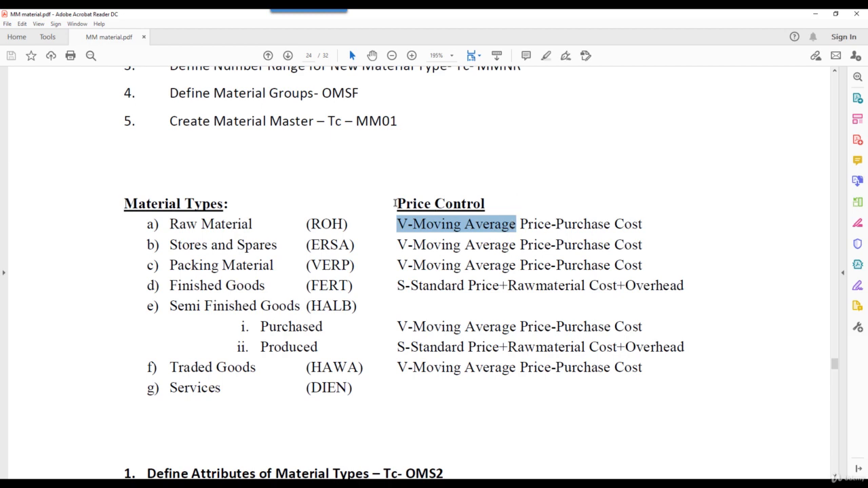
{"action": "left_click_drag", "start_coordinate": [395, 204], "coordinate": [479, 202]}
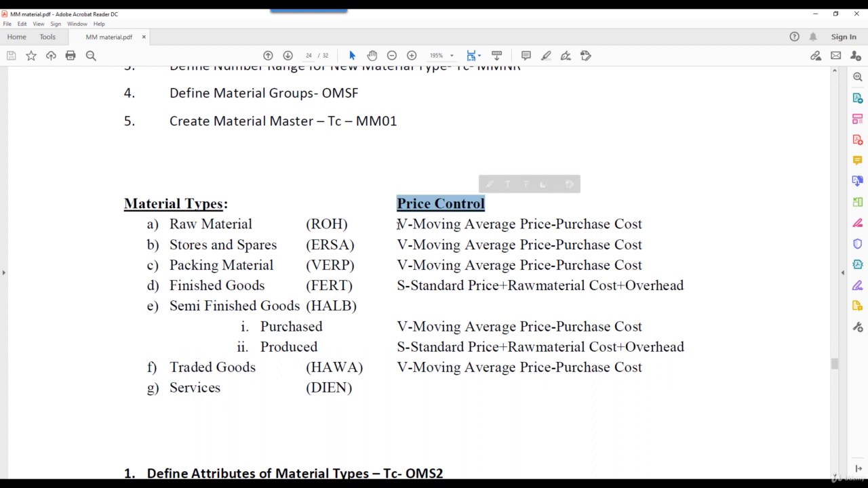
{"action": "left_click_drag", "start_coordinate": [396, 225], "coordinate": [413, 225]}
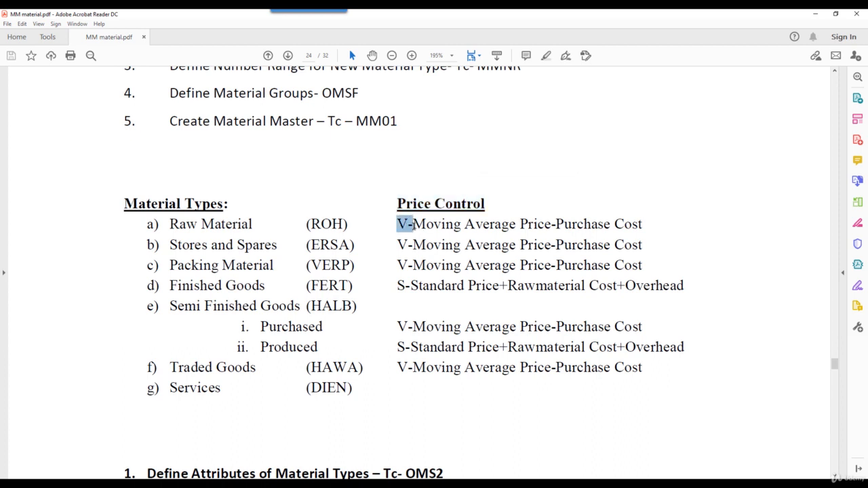
{"action": "left_click_drag", "start_coordinate": [396, 285], "coordinate": [468, 285]}
{"action": "left_click", "coordinate": [406, 286]}
{"action": "left_click_drag", "start_coordinate": [404, 287], "coordinate": [397, 288]}
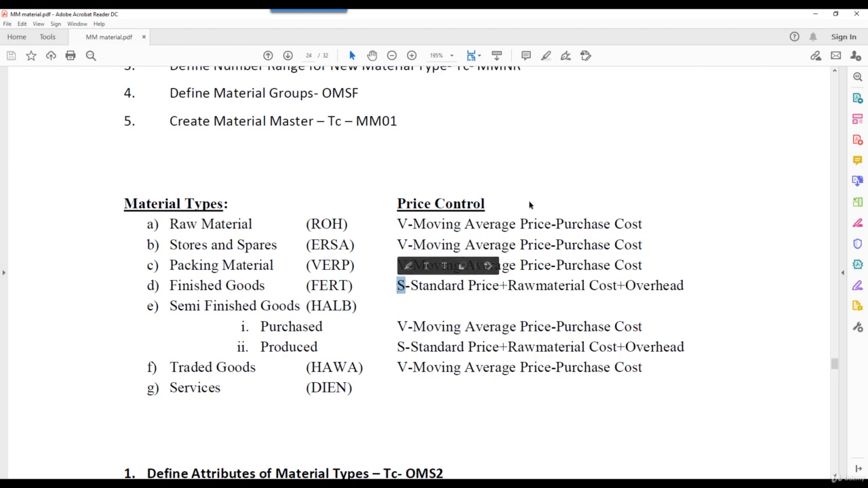
{"action": "scroll", "coordinate": [529, 202], "scroll_direction": "down", "scroll_amount": 1}
{"action": "left_click_drag", "start_coordinate": [169, 202], "coordinate": [349, 206]}
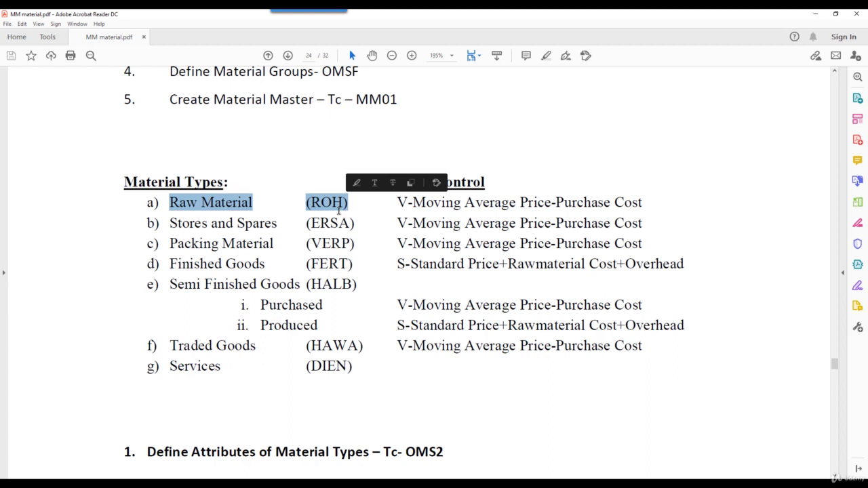
{"action": "left_click", "coordinate": [170, 284]}
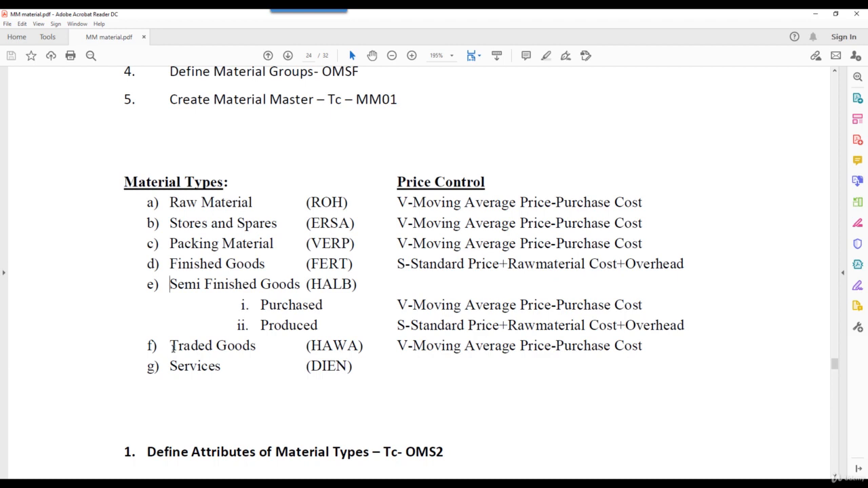
{"action": "left_click_drag", "start_coordinate": [169, 347], "coordinate": [352, 349]}
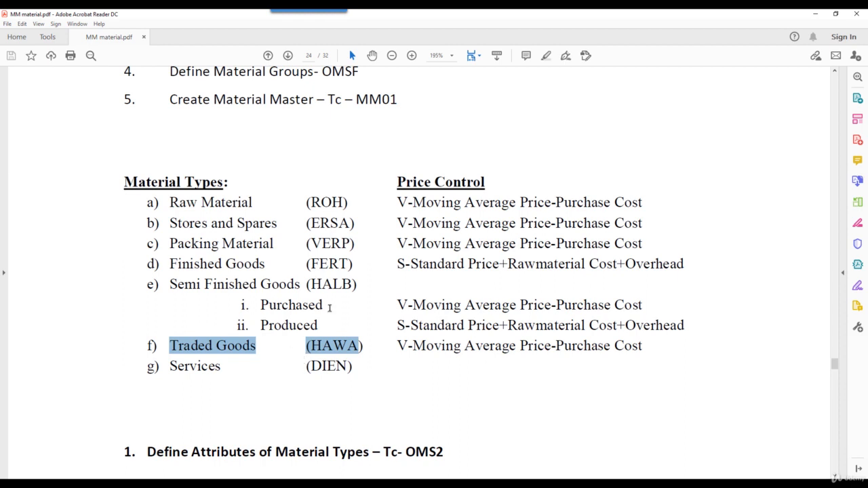
{"action": "scroll", "coordinate": [329, 307], "scroll_direction": "down", "scroll_amount": 1}
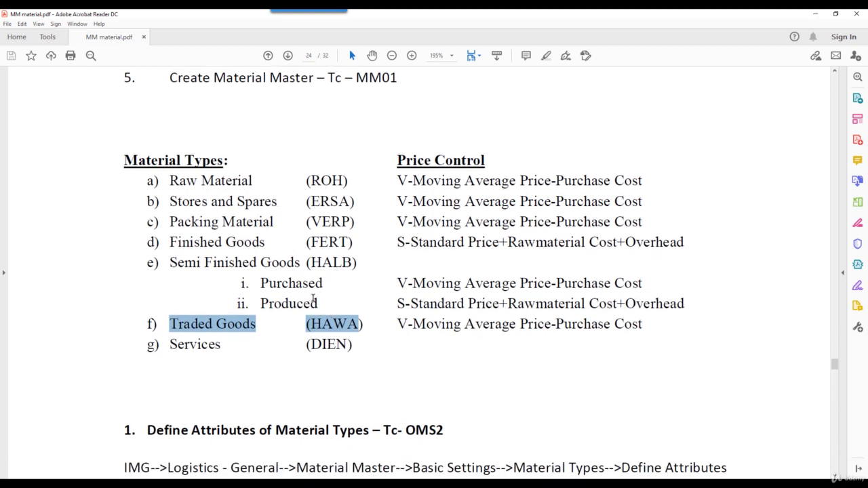
Look up the transaction code for defining material type attributes in the notes, switch to SAP and run transaction OMS2
{"action": "scroll", "coordinate": [290, 269], "scroll_direction": "down", "scroll_amount": 7}
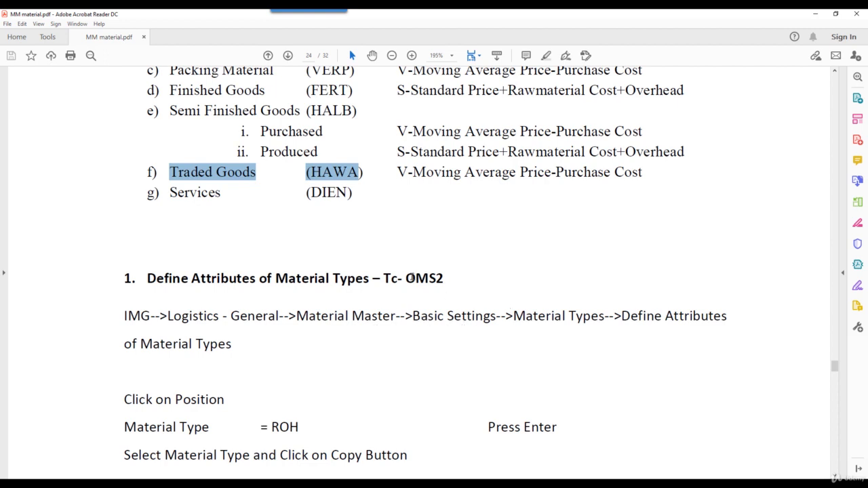
{"action": "left_click_drag", "start_coordinate": [407, 278], "coordinate": [454, 278]}
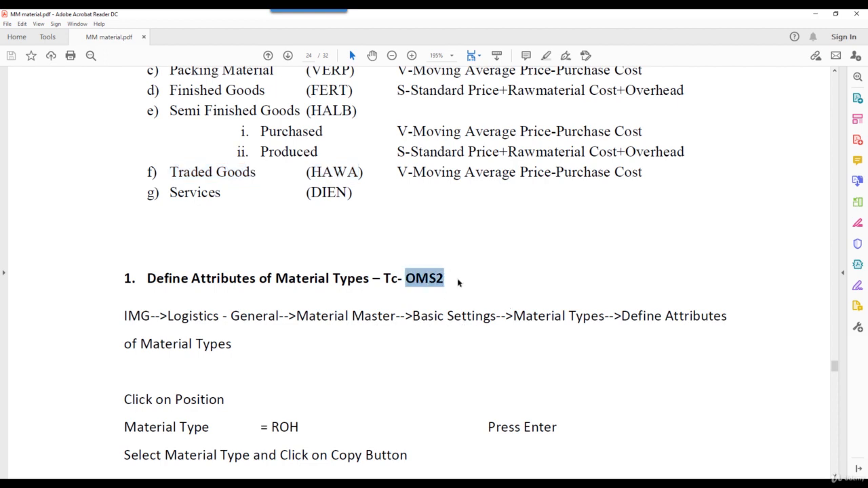
{"action": "left_click", "coordinate": [337, 483]}
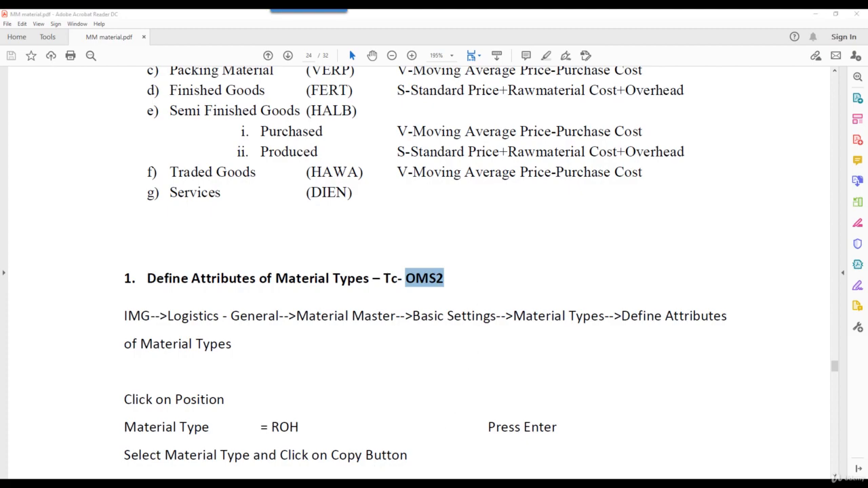
{"action": "left_click", "coordinate": [522, 433]}
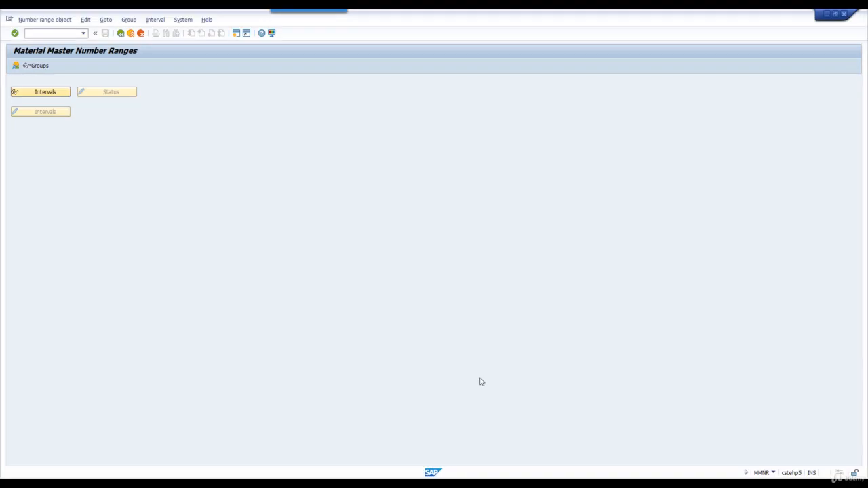
{"action": "left_click", "coordinate": [119, 33]}
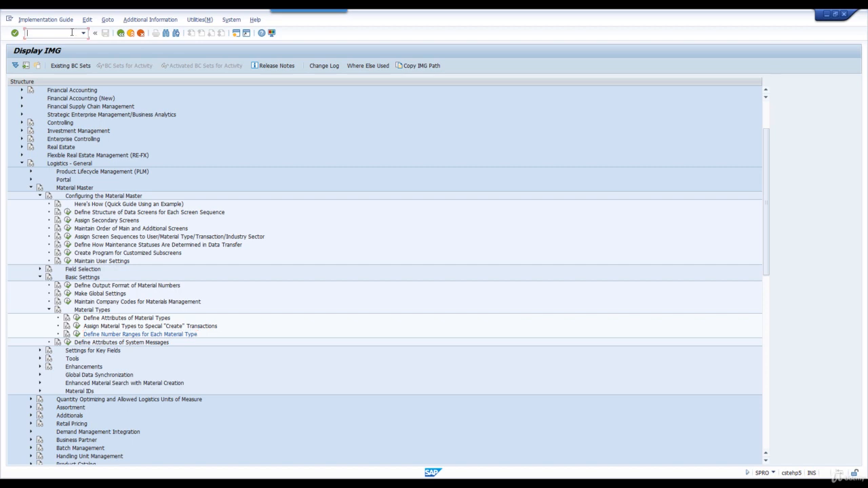
{"action": "left_click", "coordinate": [72, 33]}
{"action": "type", "text": "/n"}
{"action": "key", "text": "Return"}
{"action": "type", "text": "OMS2"}
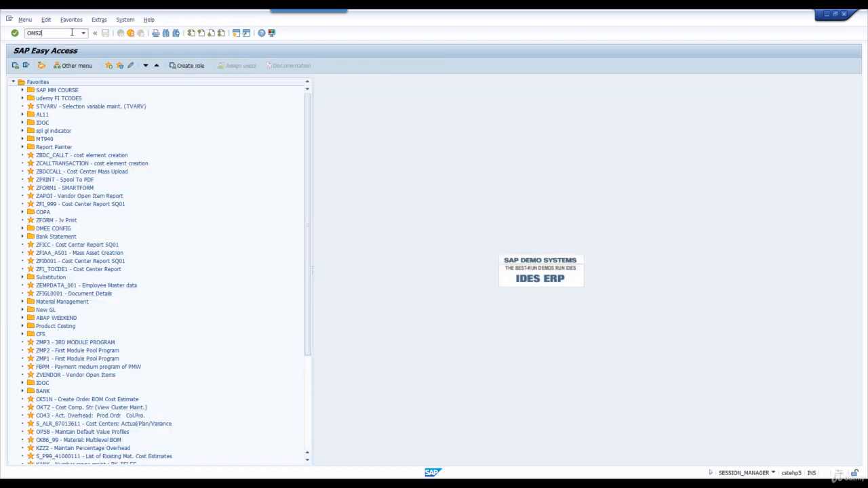
{"action": "key", "text": "Return"}
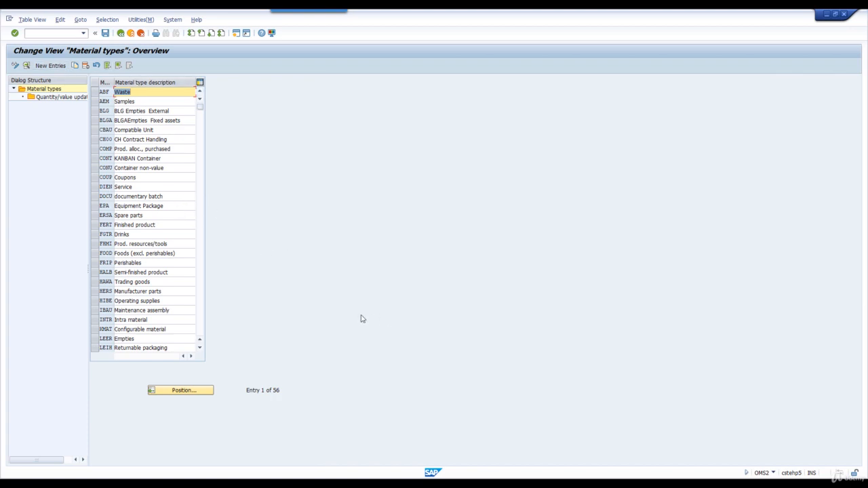
Locate raw material type ROH in the material types overview and copy it as YROH with the description "Raw material 8800"
{"action": "left_click", "coordinate": [195, 392]}
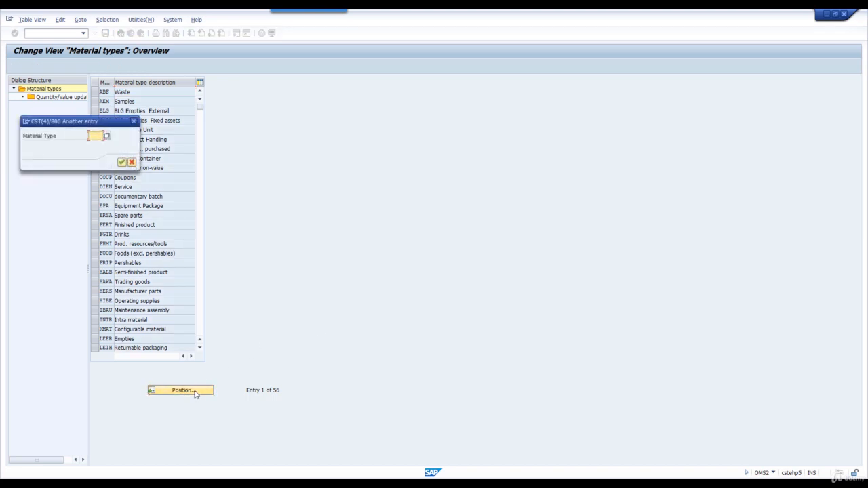
{"action": "type", "text": "roh"}
{"action": "key", "text": "Return"}
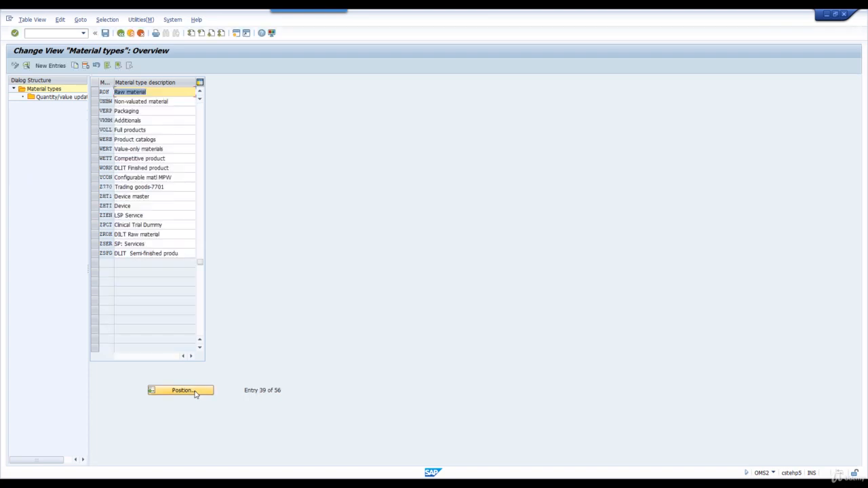
{"action": "left_click", "coordinate": [95, 92]}
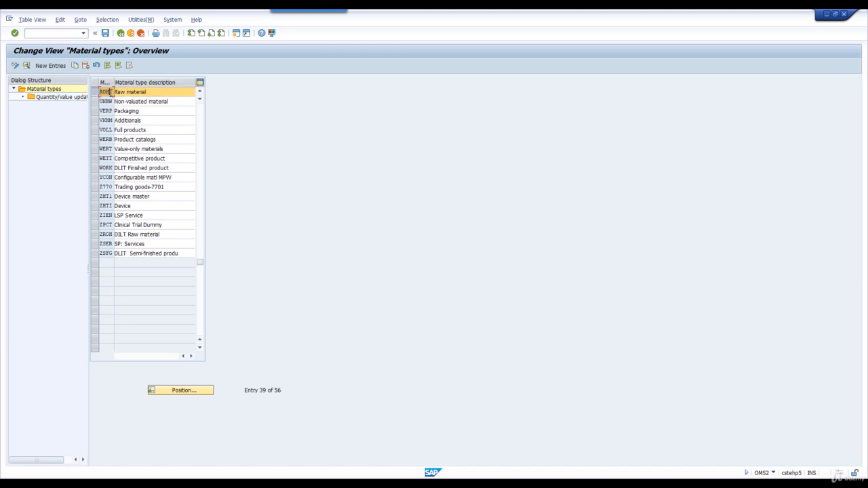
{"action": "left_click", "coordinate": [74, 66]}
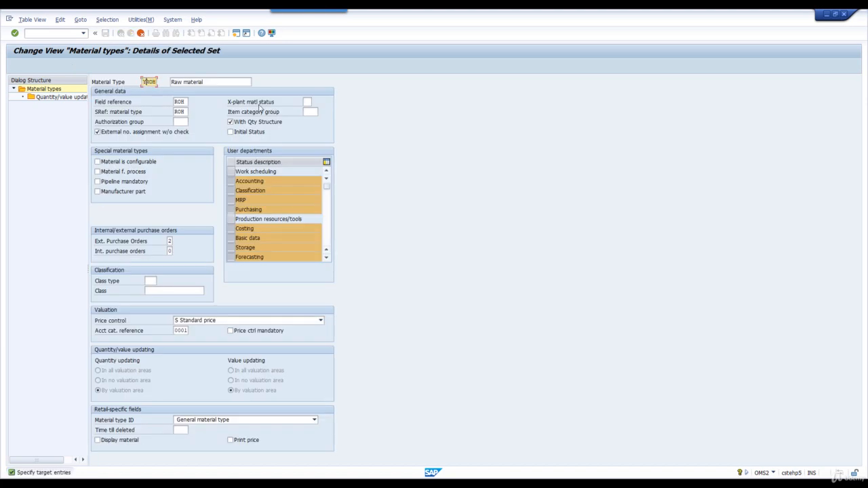
{"action": "left_click", "coordinate": [241, 82]}
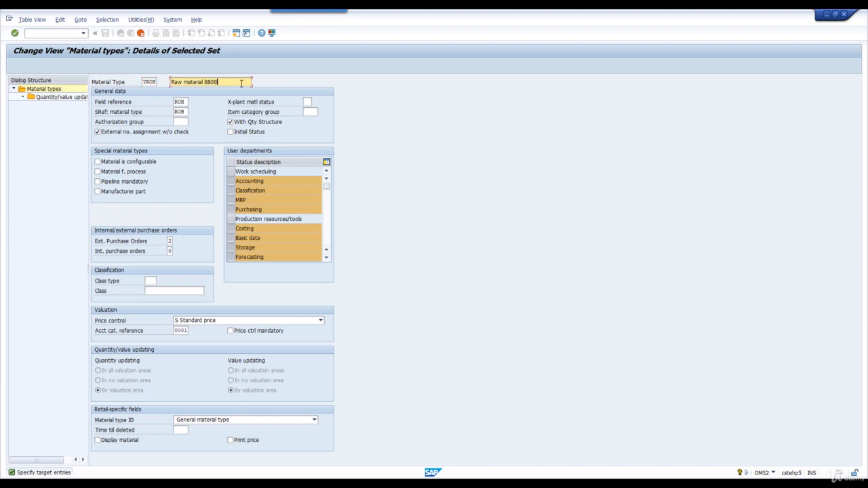
Turn off external number assignment without check, set price control to V Moving average price/periodic unit price, and accept the copy with its dependent entries
{"action": "left_click", "coordinate": [123, 138]}
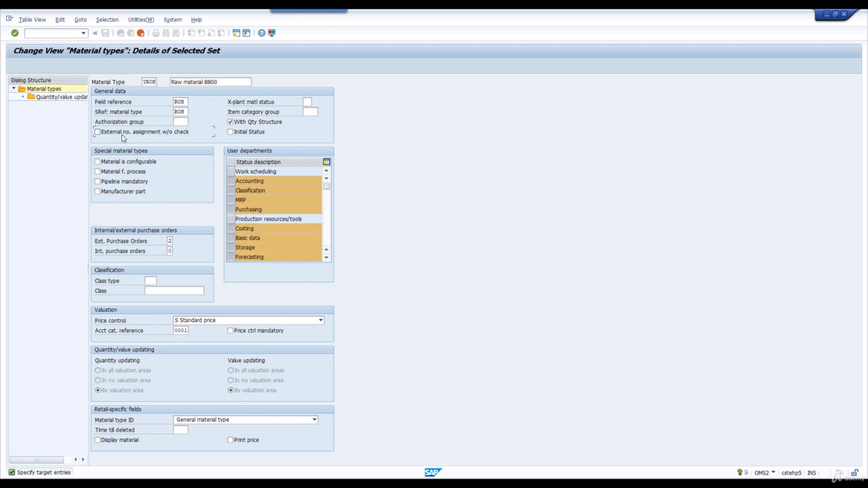
{"action": "left_click", "coordinate": [210, 320]}
{"action": "left_click", "coordinate": [204, 336]}
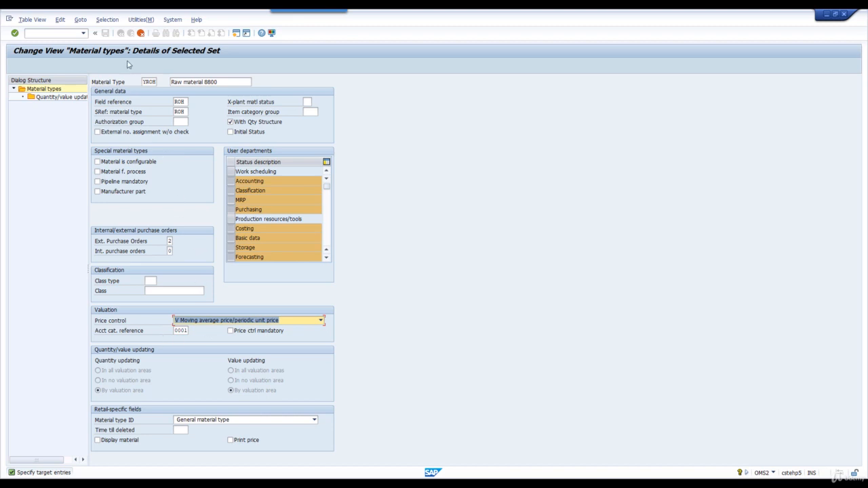
{"action": "key", "text": "Return"}
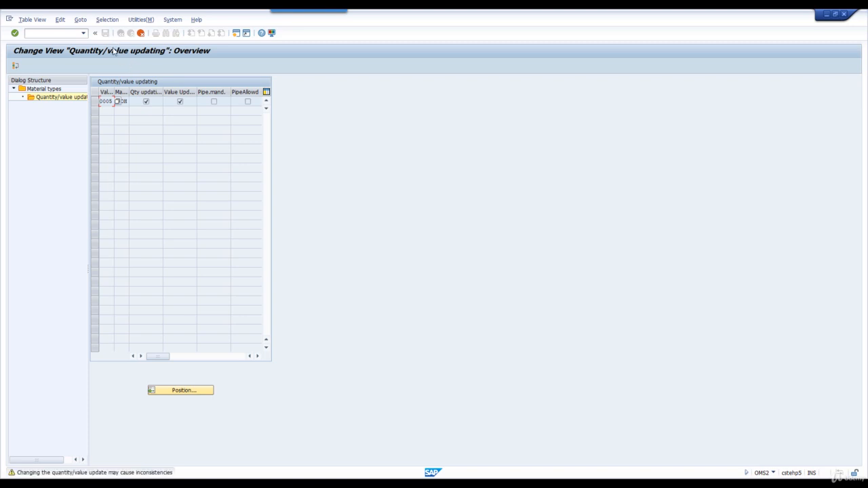
{"action": "key", "text": "Return"}
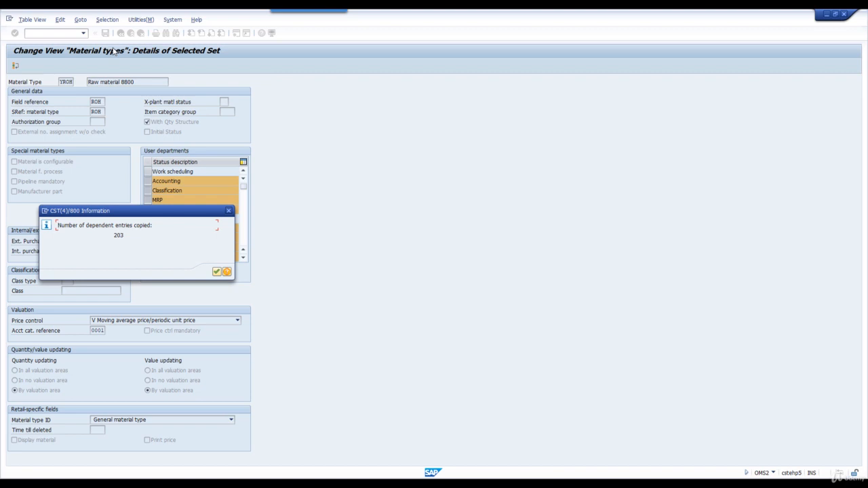
Locate trading goods material type HAWA in the overview and copy it as YTRA with the description "Trading goods 8800"
{"action": "key", "text": "Return"}
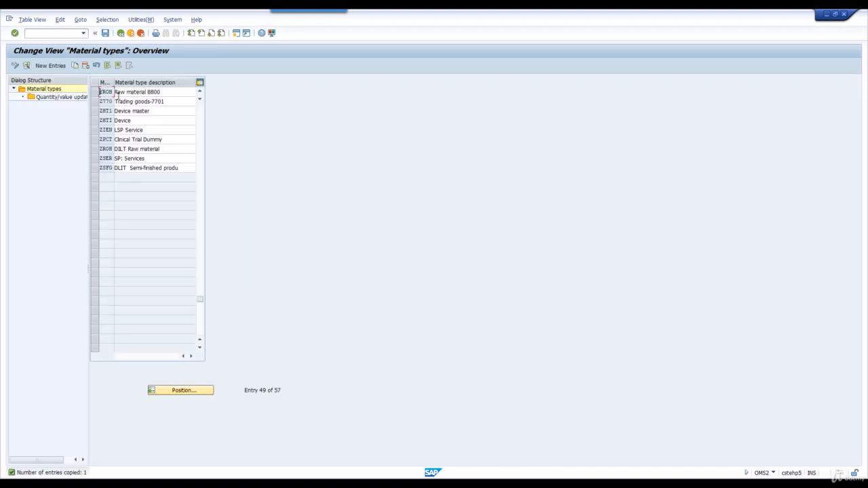
{"action": "left_click", "coordinate": [180, 390]}
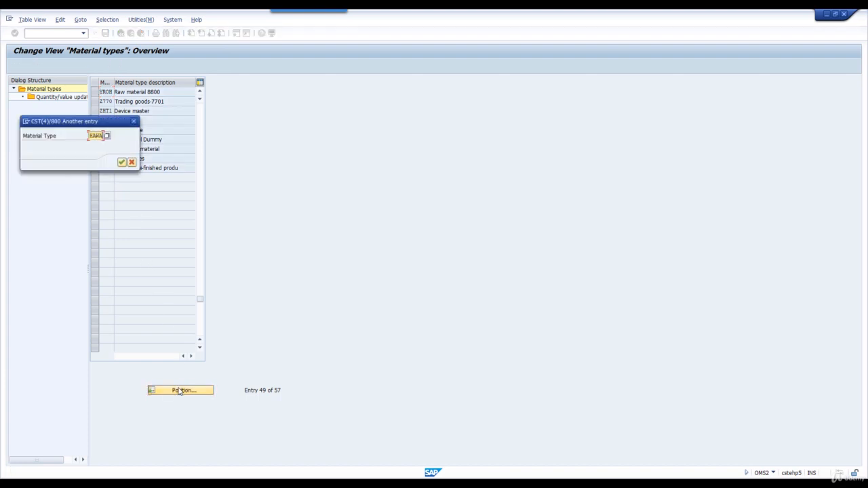
{"action": "key", "text": "Return"}
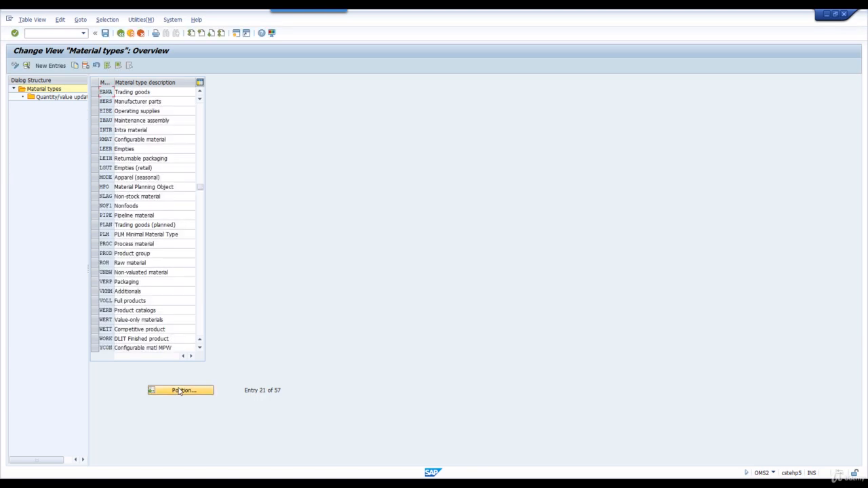
{"action": "left_click", "coordinate": [95, 93]}
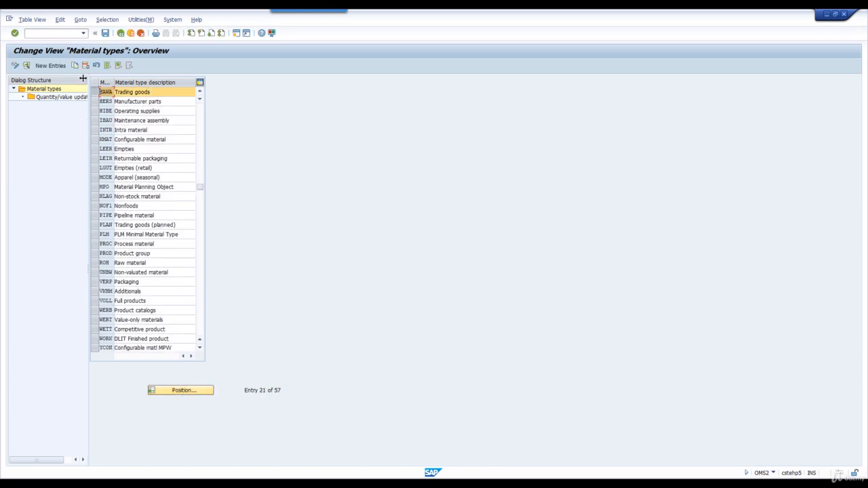
{"action": "left_click", "coordinate": [75, 65]}
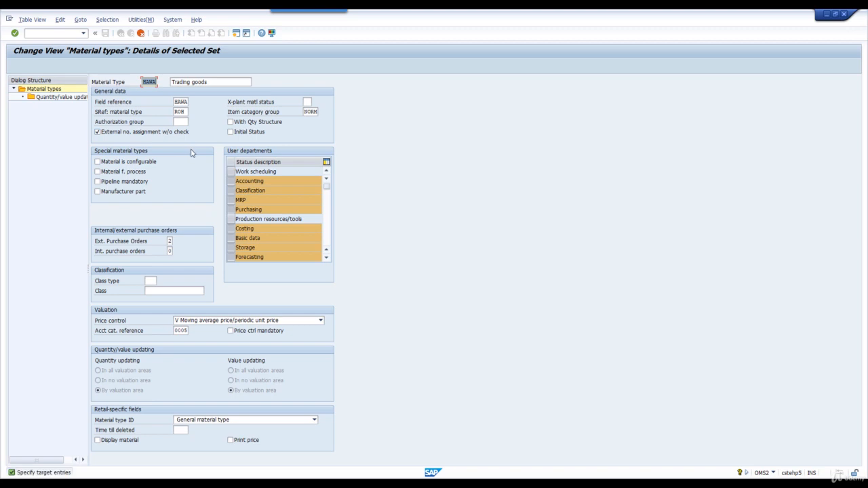
{"action": "type", "text": "YTRA"}
{"action": "left_click", "coordinate": [212, 82]}
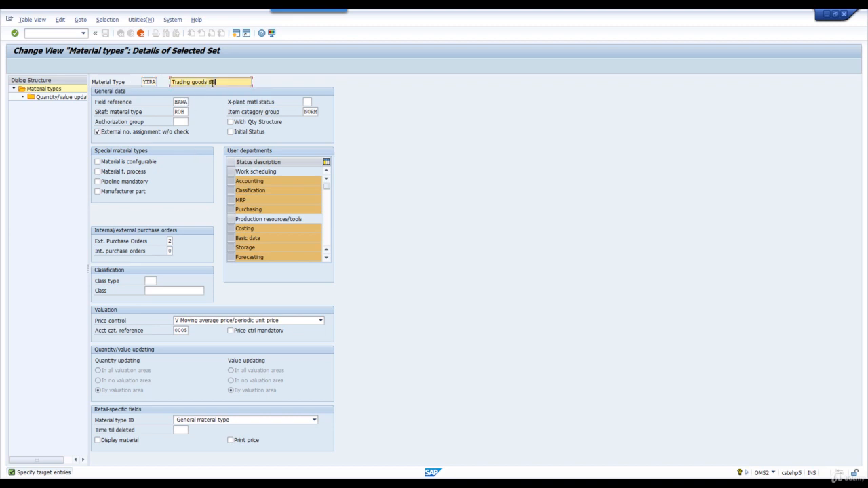
{"action": "type", "text": "8800"}
Turn off external number assignment without check for YTRA, accept the copy with its dependent entries, and save the material types
{"action": "left_click", "coordinate": [120, 135]}
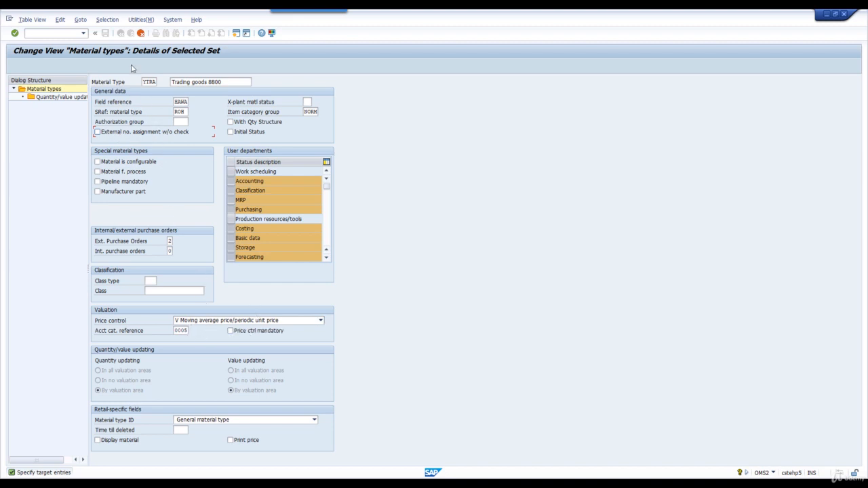
{"action": "key", "text": "Return"}
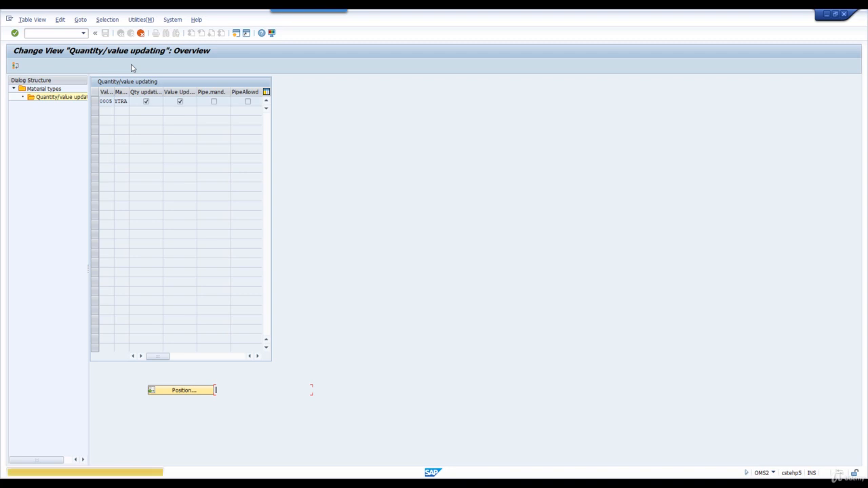
{"action": "key", "text": "Return"}
{"action": "key", "text": "Return"}
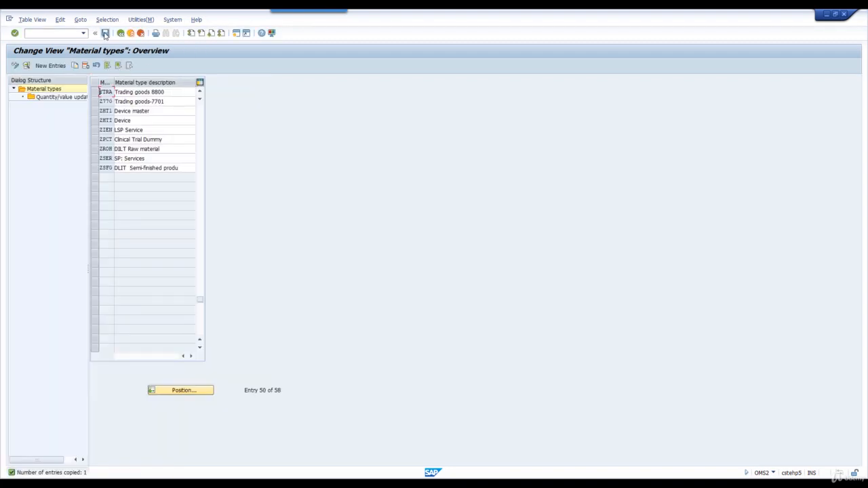
{"action": "left_click", "coordinate": [105, 33]}
{"action": "left_click", "coordinate": [134, 162]}
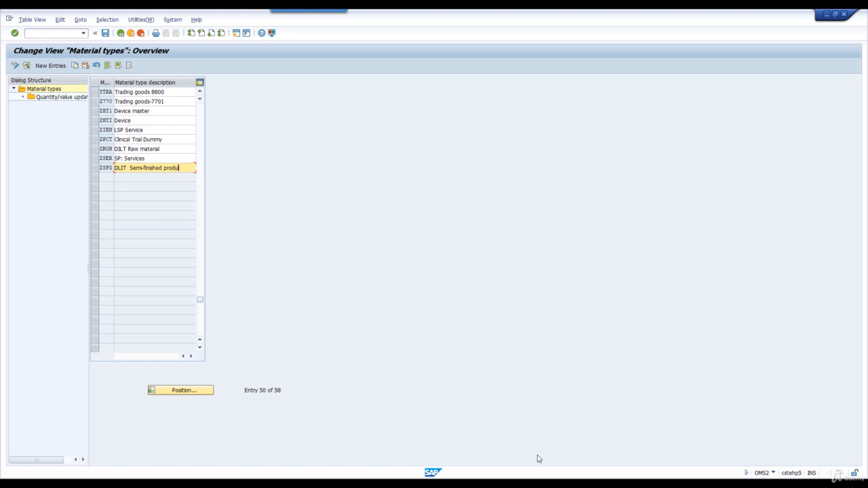
Switch to the notes in Adobe Acrobat Reader and examine the section on Quantity/value updating for the newly created material types
{"action": "key", "text": "alt+Tab"}
{"action": "scroll", "coordinate": [480, 414], "scroll_direction": "down", "scroll_amount": 9}
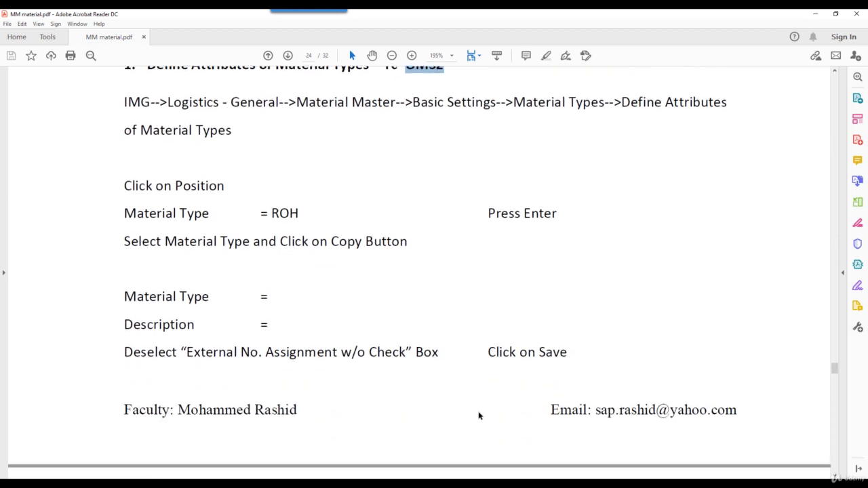
{"action": "scroll", "coordinate": [479, 414], "scroll_direction": "down", "scroll_amount": 9}
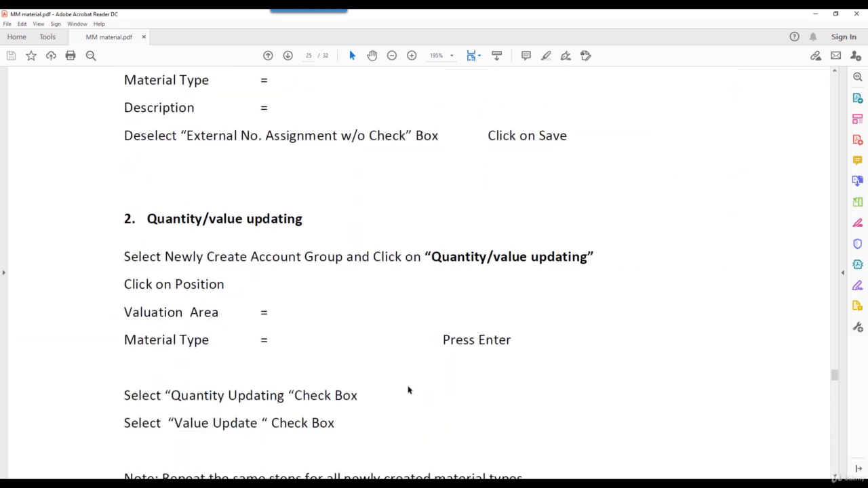
{"action": "left_click_drag", "start_coordinate": [157, 218], "coordinate": [284, 229]}
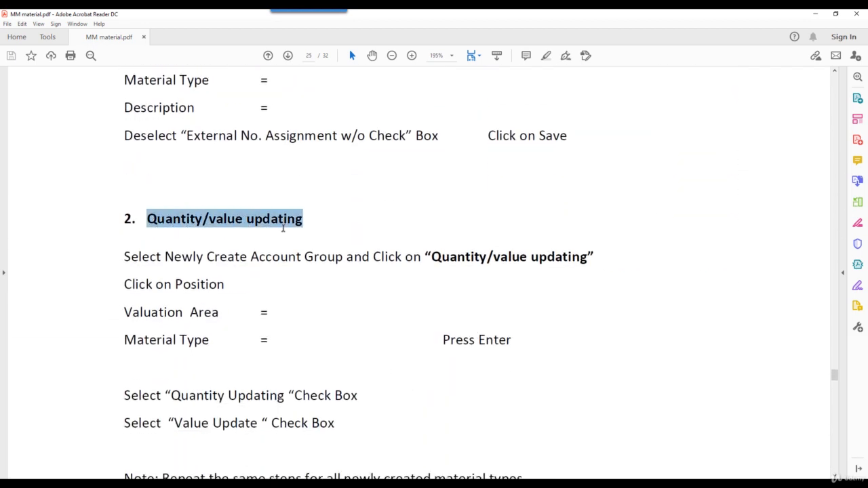
{"action": "left_click", "coordinate": [151, 224]}
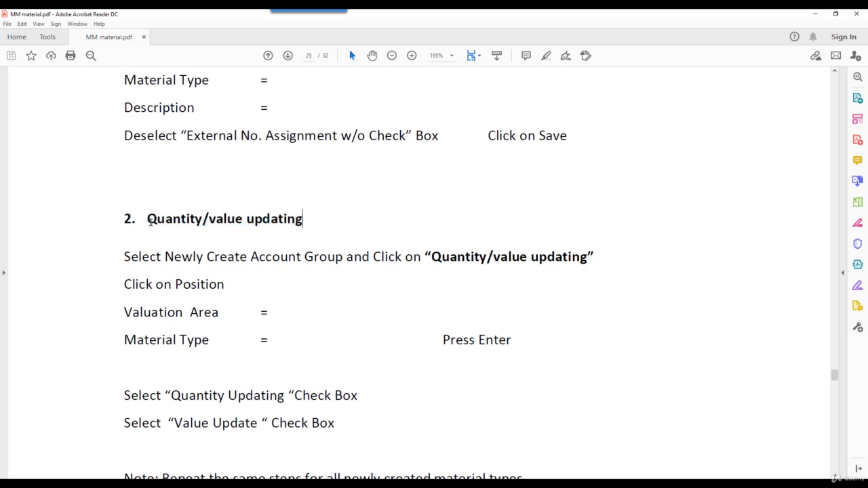
{"action": "left_click_drag", "start_coordinate": [151, 222], "coordinate": [201, 225]}
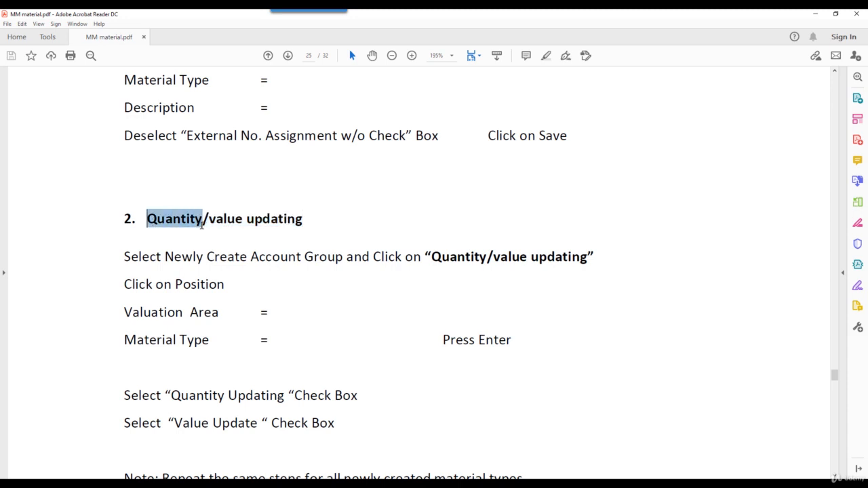
{"action": "left_click", "coordinate": [215, 224]}
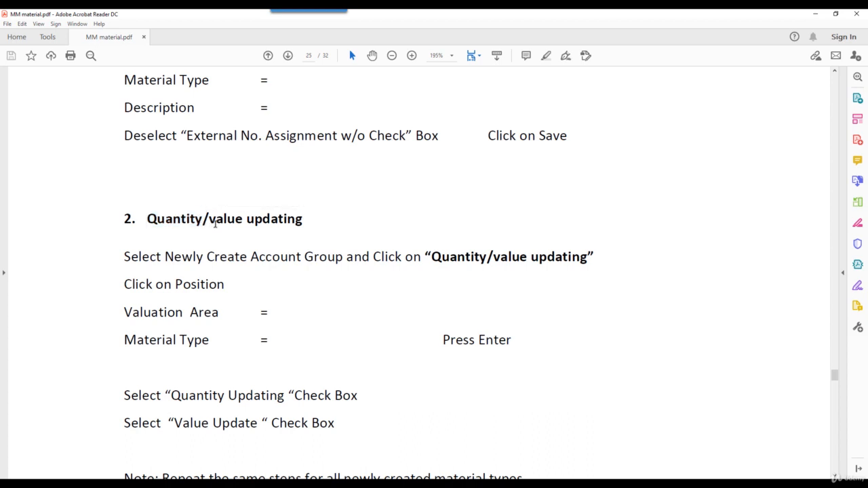
{"action": "left_click_drag", "start_coordinate": [215, 224], "coordinate": [304, 229]}
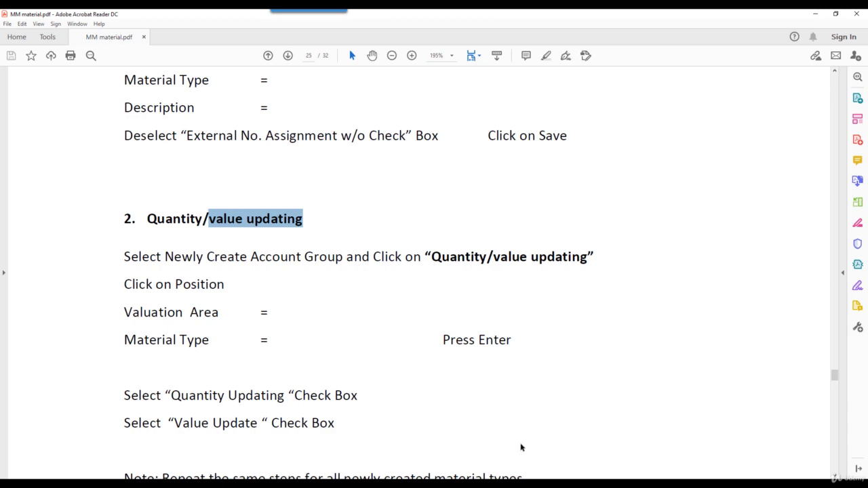
Switch to the Book1 workbook in Excel and enter 100, COMPUTERS, 10 and USD in L9:O9, with the label QTY in L10
{"action": "mouse_move", "coordinate": [500, 482]}
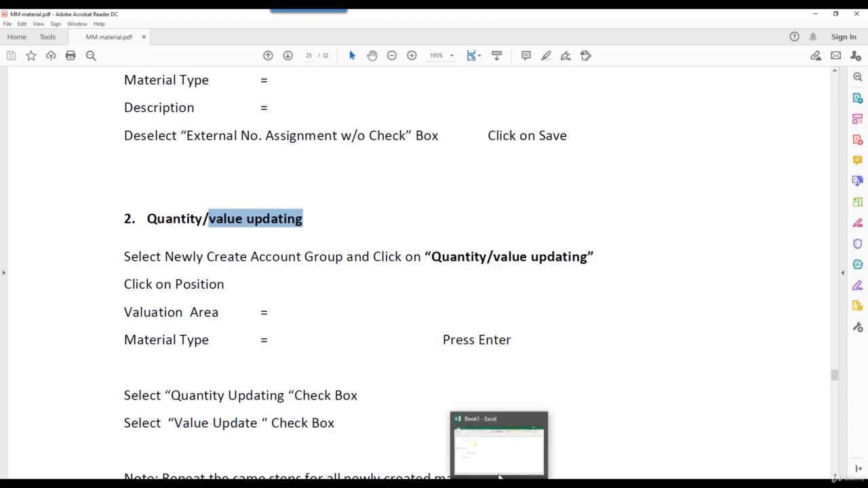
{"action": "left_click", "coordinate": [499, 462]}
{"action": "left_click", "coordinate": [357, 187]}
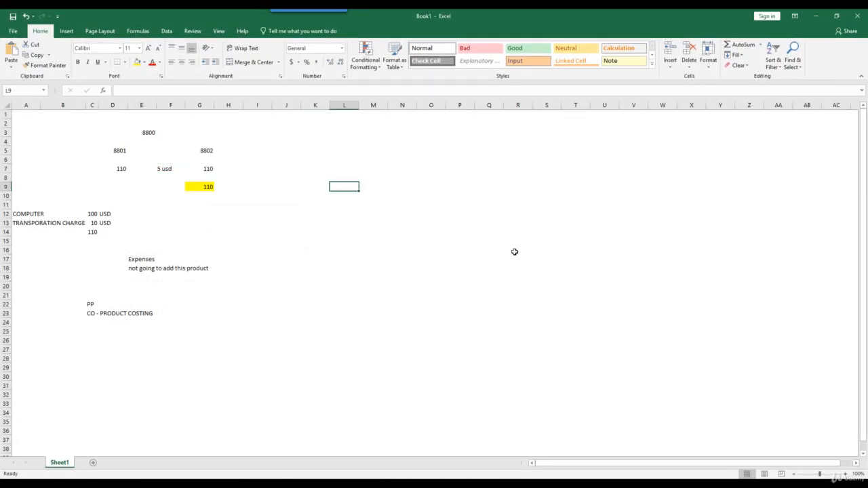
{"action": "type", "text": "100"}
{"action": "key", "text": "Tab"}
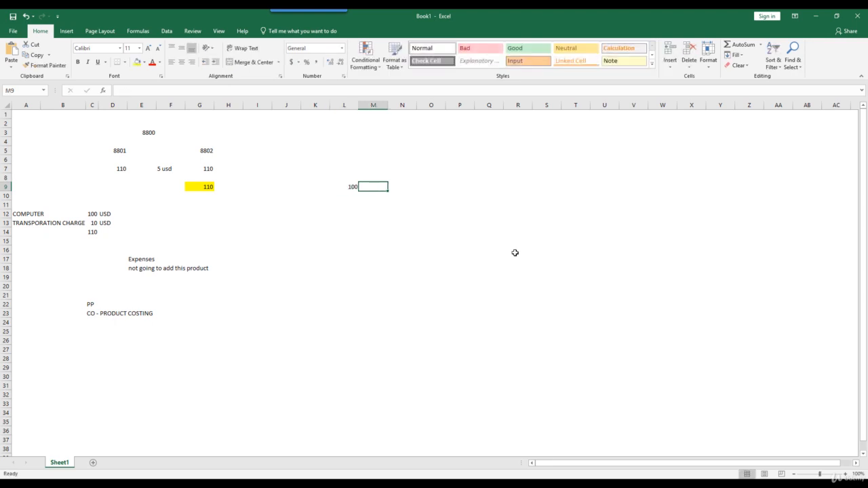
{"action": "type", "text": "COMP"}
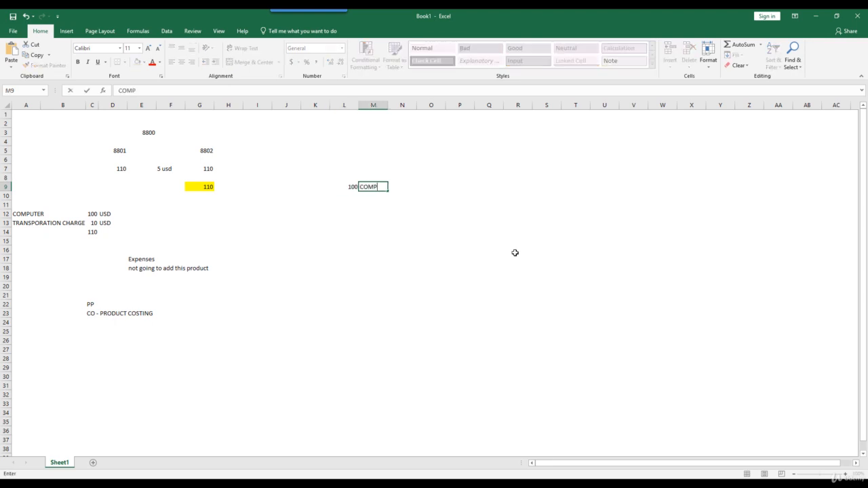
{"action": "type", "text": "UTERS"}
{"action": "key", "text": "Tab"}
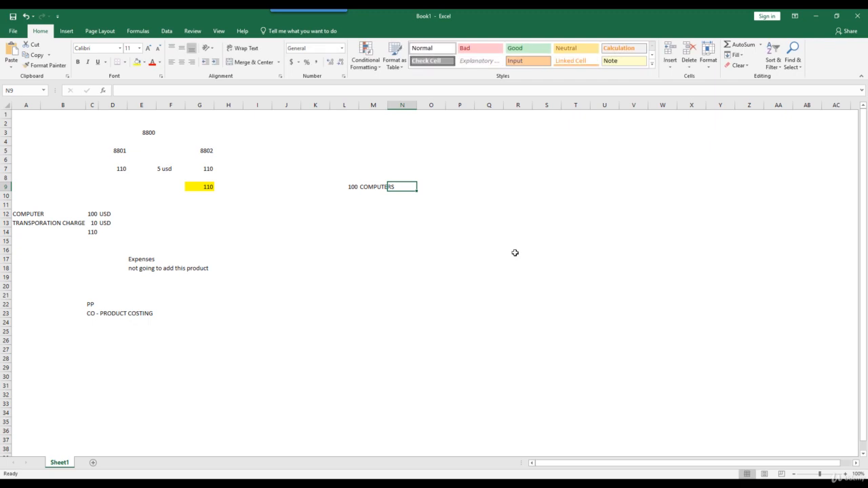
{"action": "type", "text": "10"}
{"action": "key", "text": "Tab"}
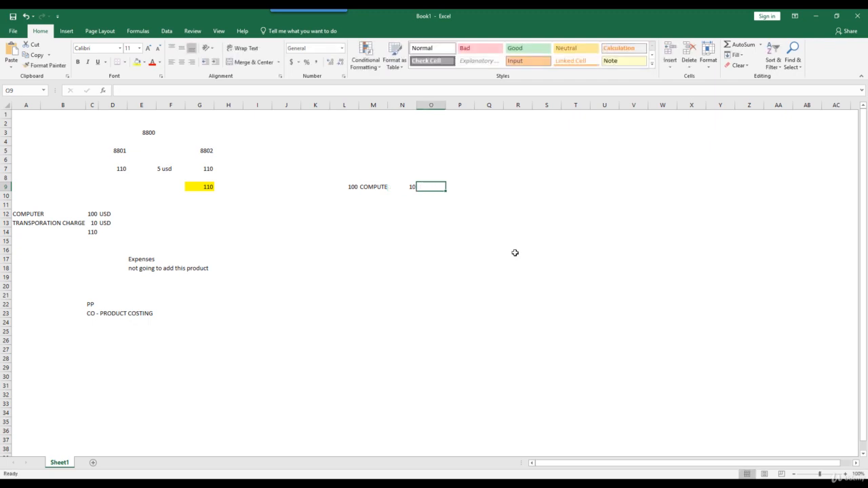
{"action": "type", "text": "USD"}
{"action": "key", "text": "Return"}
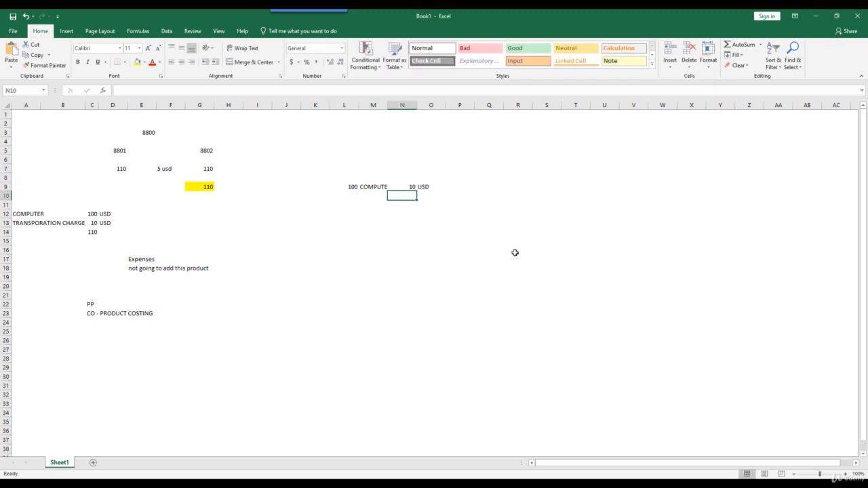
{"action": "type", "text": "QTY"}
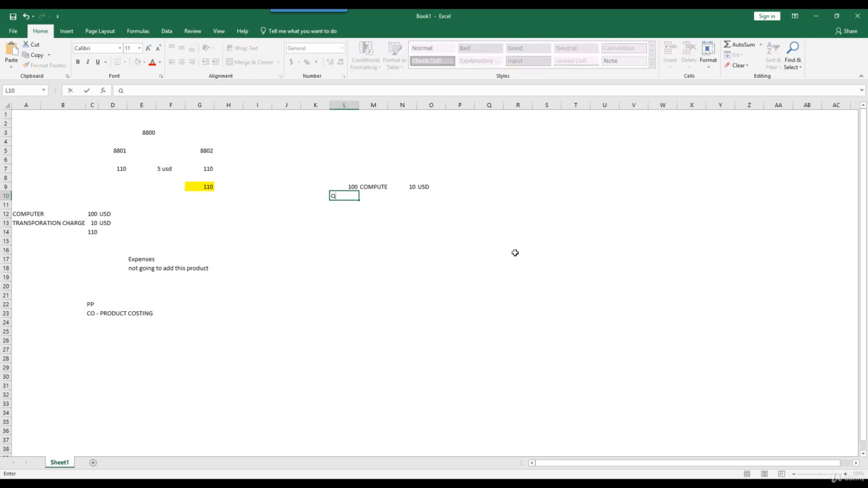
{"action": "key", "text": "Tab"}
Calculate the total value in P9 by multiplying the quantity by the unit price with the formula =L9*N9
{"action": "key", "text": "Tab"}
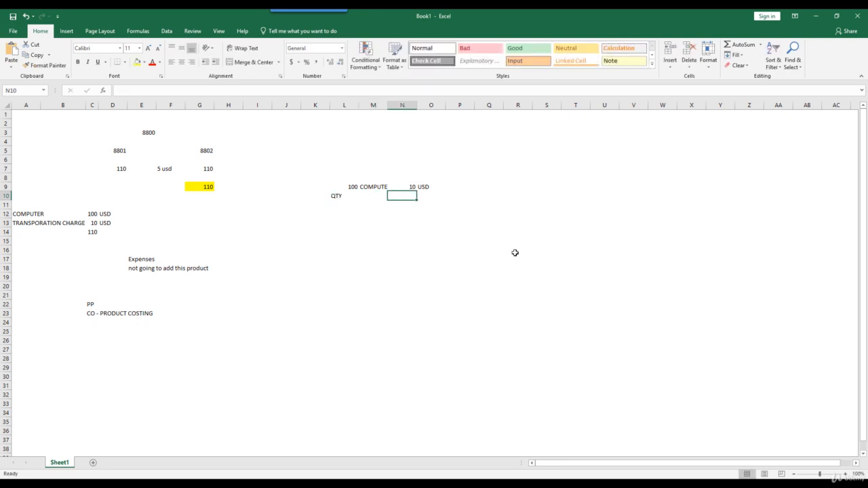
{"action": "key", "text": "Tab"}
{"action": "key", "text": "Tab"}
{"action": "key", "text": "Up"}
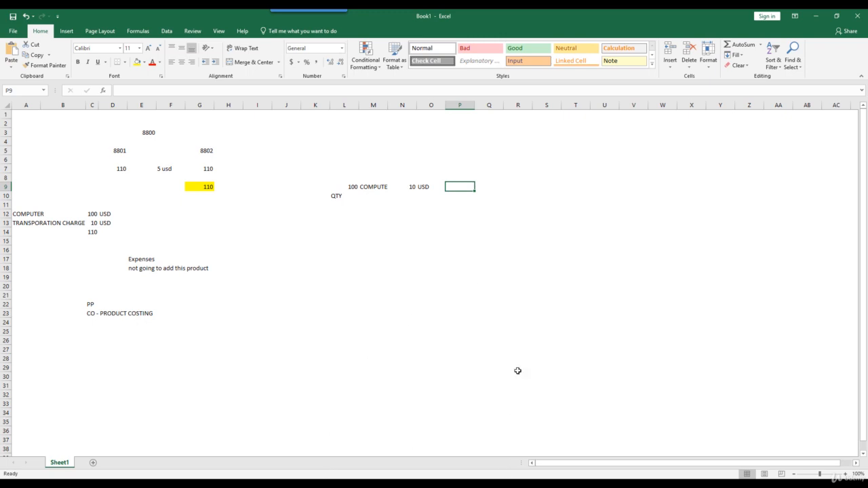
{"action": "type", "text": "="}
{"action": "key", "text": "Left"}
{"action": "key", "text": "Left"}
{"action": "key", "text": "Left"}
{"action": "key", "text": "Left"}
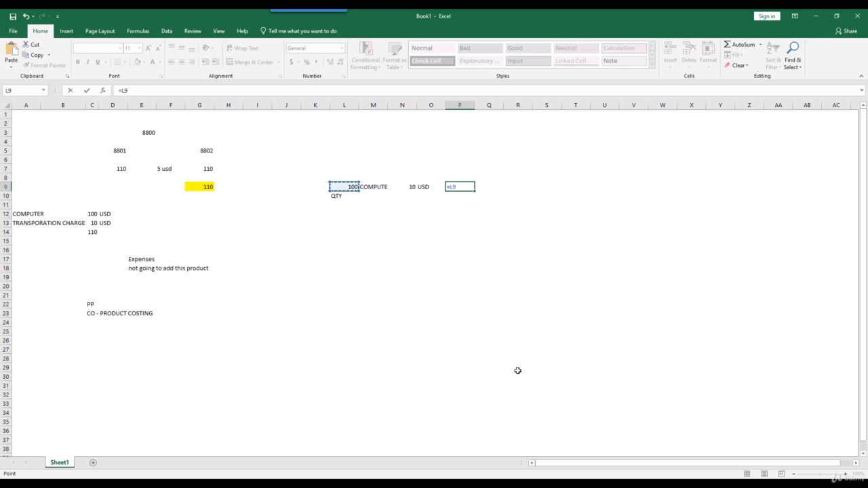
{"action": "type", "text": "*"}
{"action": "key", "text": "Left"}
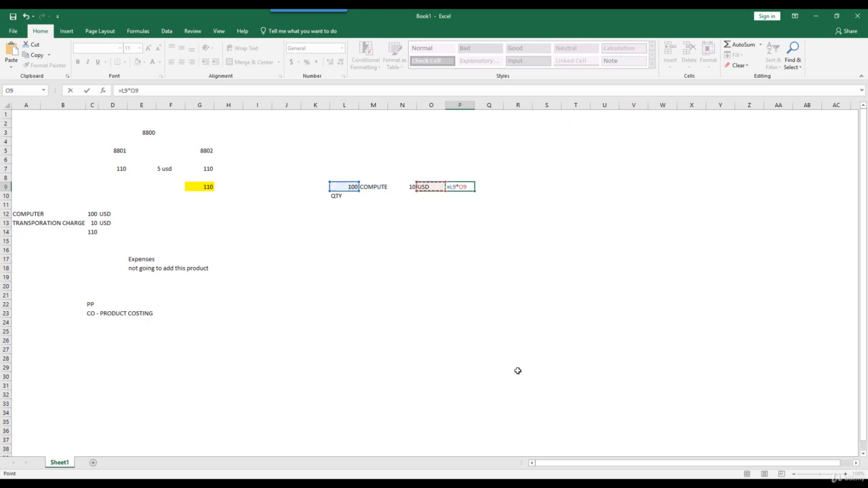
{"action": "key", "text": "Left"}
{"action": "key", "text": "Return"}
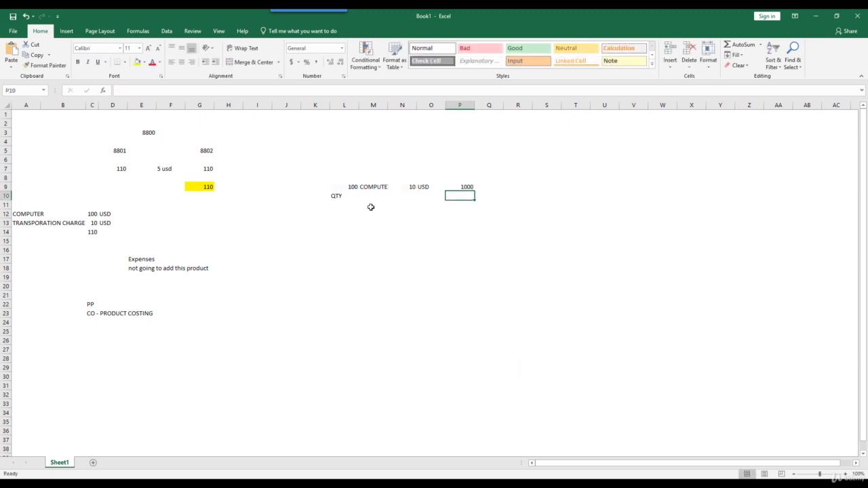
Examine the quantity in L9, the unit price in N9 and the total value formula in P9
{"action": "left_click", "coordinate": [351, 187]}
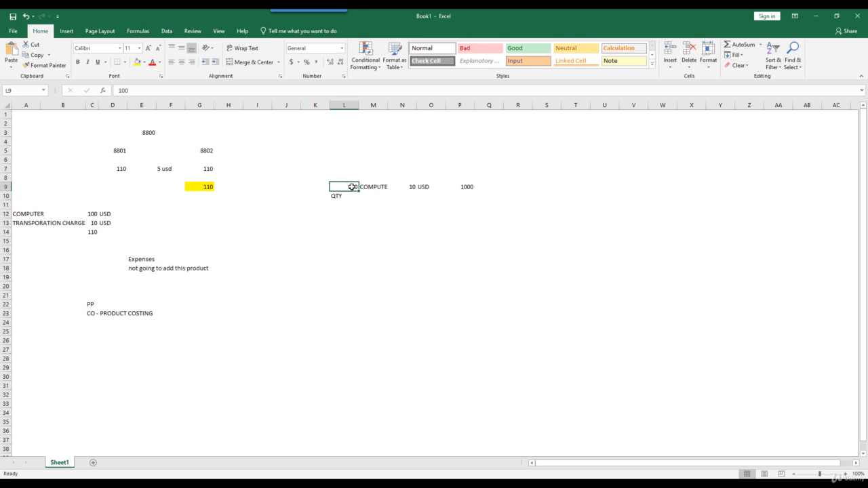
{"action": "left_click", "coordinate": [410, 187]}
{"action": "left_click", "coordinate": [468, 187]}
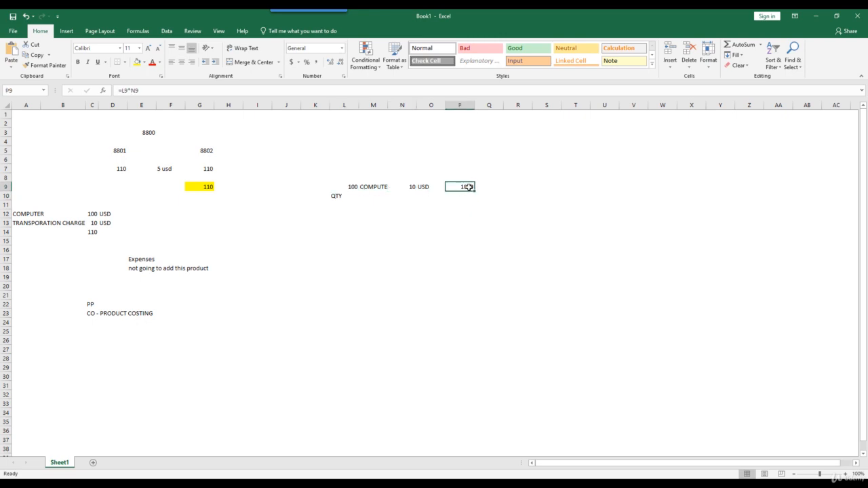
{"action": "left_click_drag", "start_coordinate": [351, 188], "coordinate": [351, 195]}
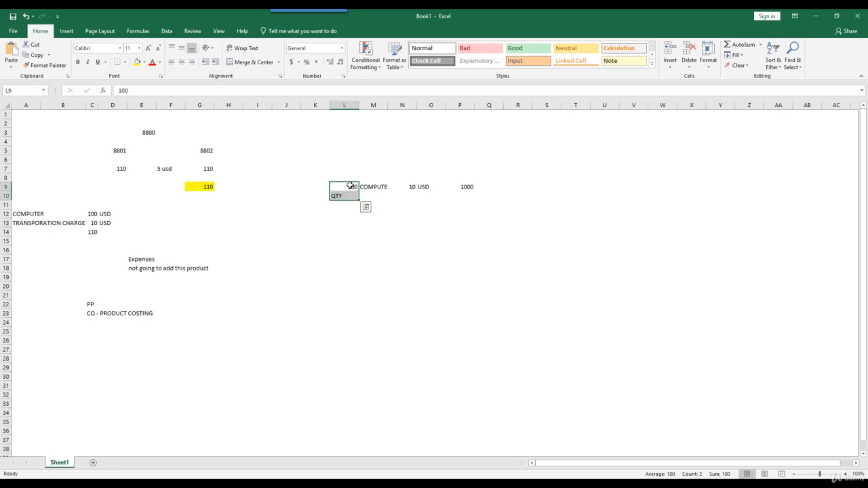
{"action": "left_click", "coordinate": [351, 187]}
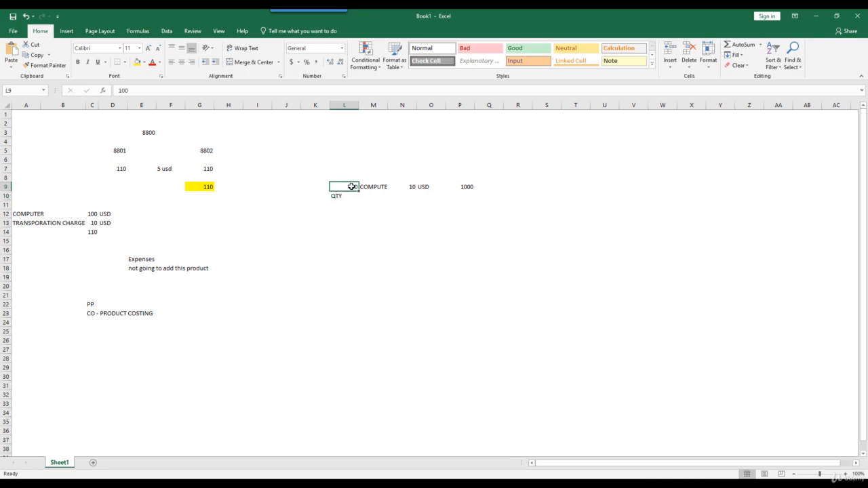
{"action": "left_click", "coordinate": [465, 187]}
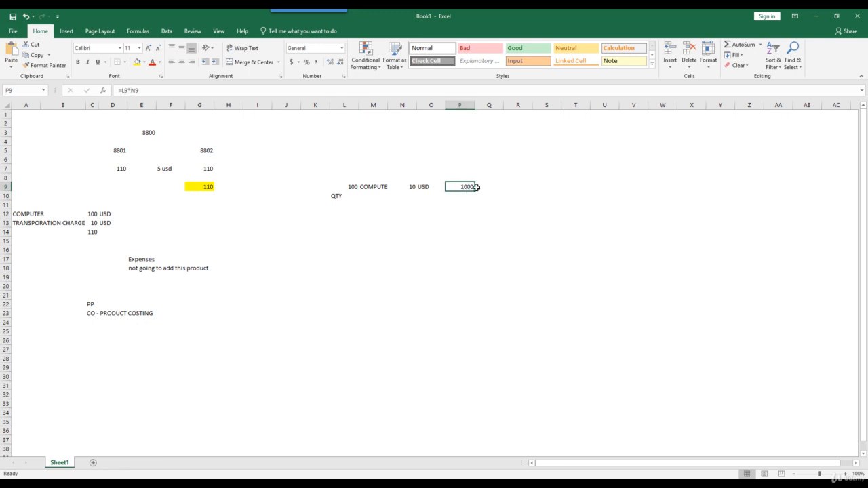
Enter the label VALUES UPDATE in P10 beneath the total value
{"action": "left_click", "coordinate": [468, 198]}
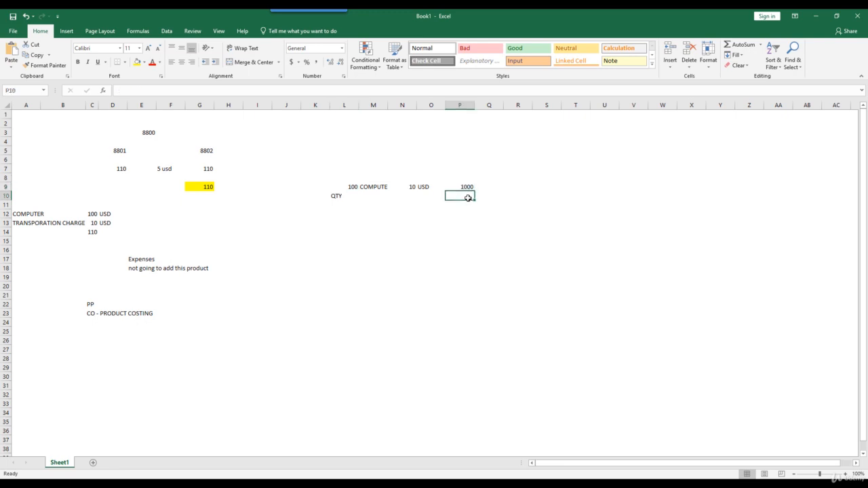
{"action": "type", "text": "VALUE"}
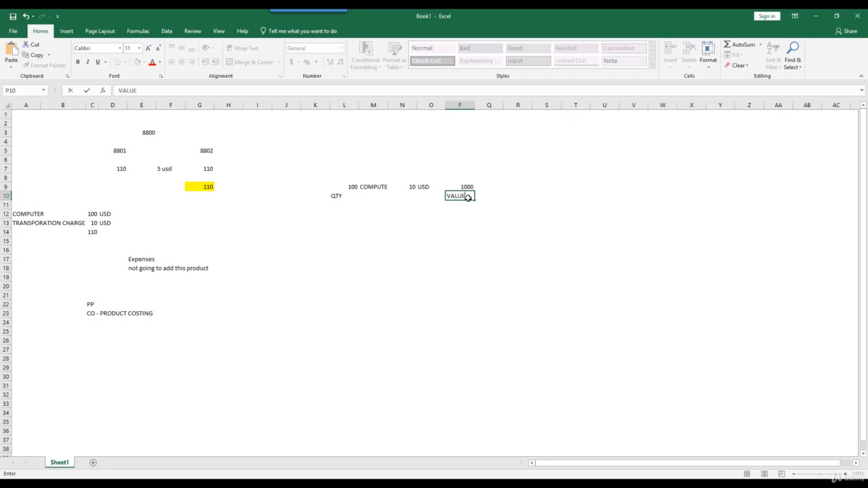
{"action": "type", "text": "S UPDATE"}
{"action": "key", "text": "Return"}
{"action": "left_click", "coordinate": [460, 185]}
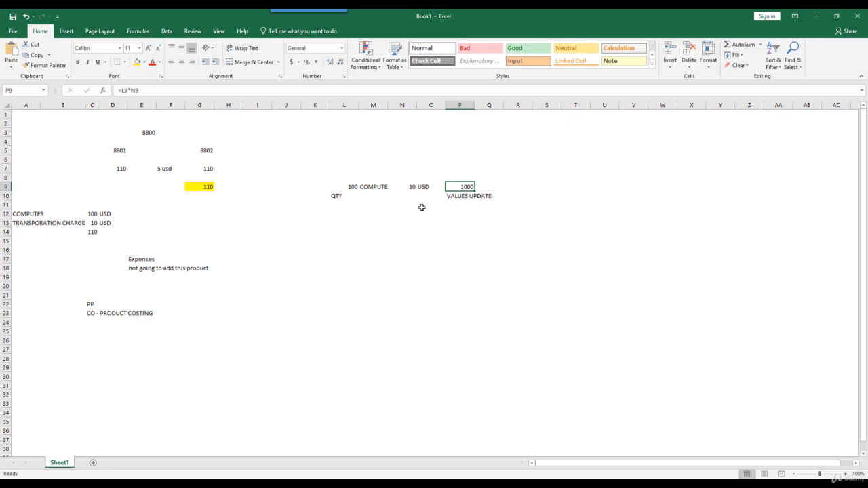
Center the QTY label in L10, and compare the total value in P9 with the quantity in L9
{"action": "left_click", "coordinate": [340, 196]}
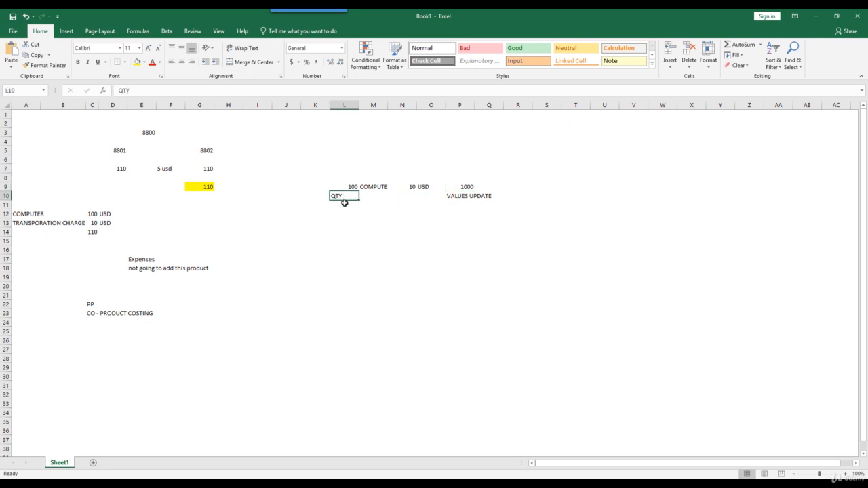
{"action": "left_click", "coordinate": [181, 62]}
{"action": "left_click", "coordinate": [465, 187]}
{"action": "left_click", "coordinate": [353, 185]}
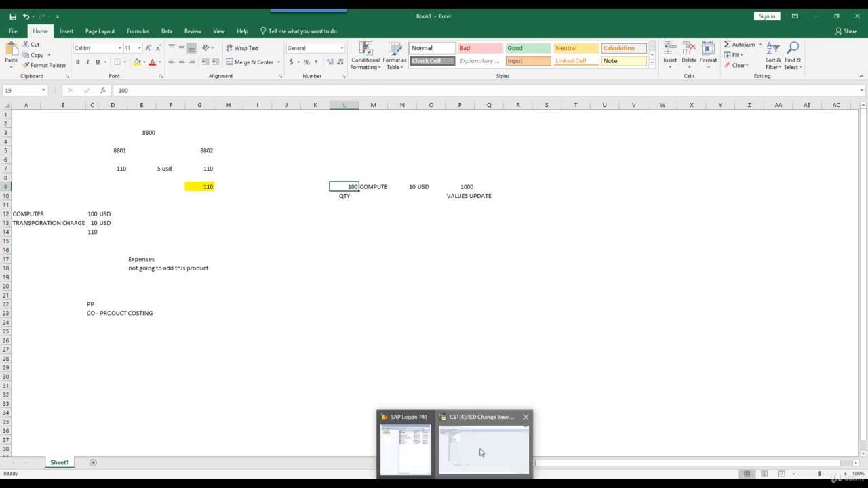
Switch to SAP, open a new session and run the MB52 warehouse stock report for plant 6310
{"action": "left_click", "coordinate": [480, 451]}
{"action": "left_click", "coordinate": [237, 35]}
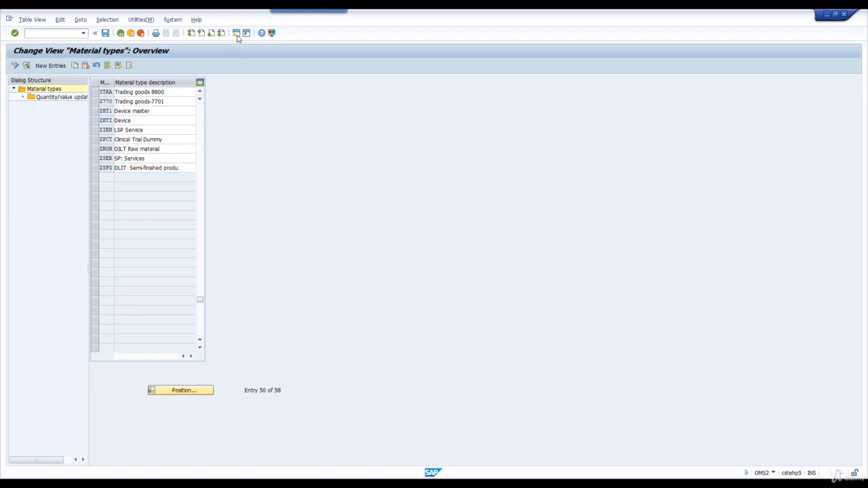
{"action": "type", "text": "MB52"}
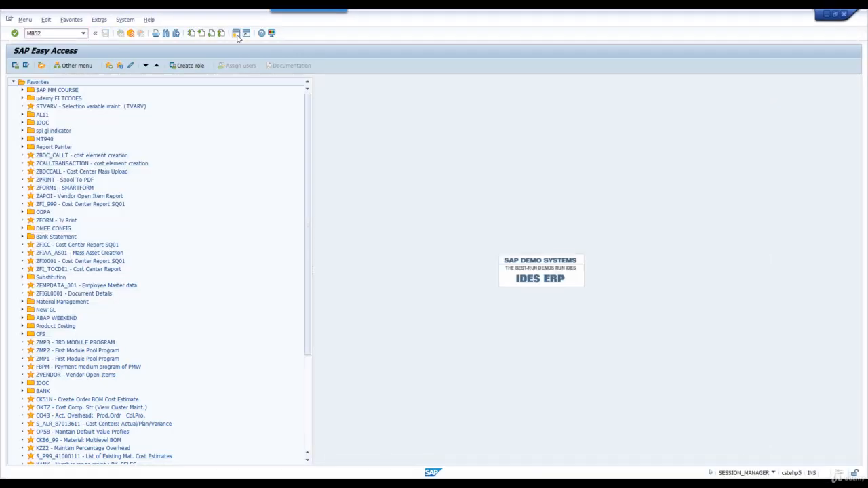
{"action": "key", "text": "Return"}
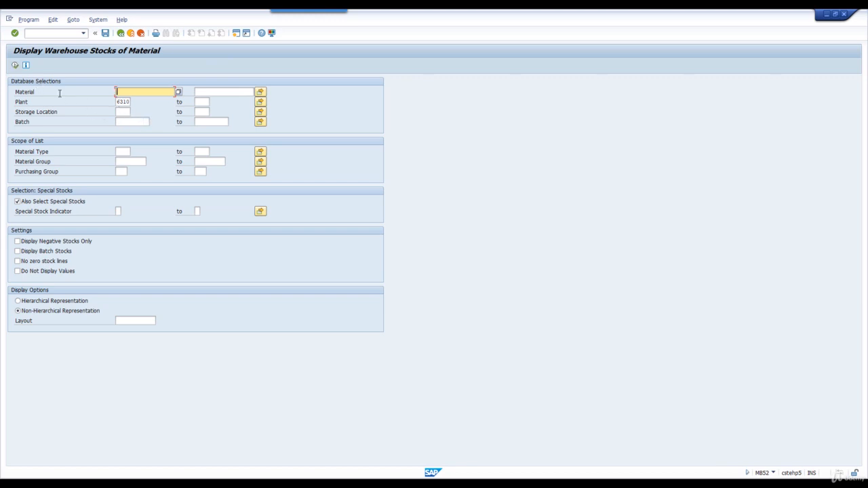
{"action": "left_click", "coordinate": [17, 66]}
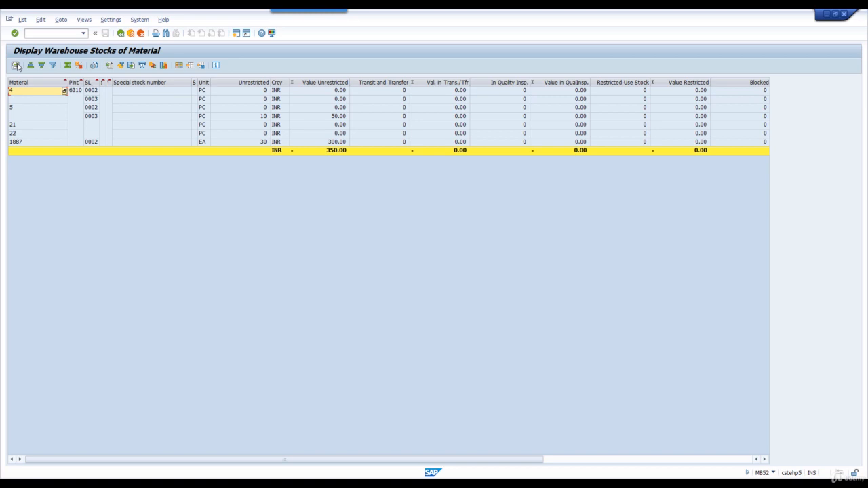
Examine the unrestricted stock quantity and its value for the stocked materials in the report, including material 1887
{"action": "left_click", "coordinate": [254, 120]}
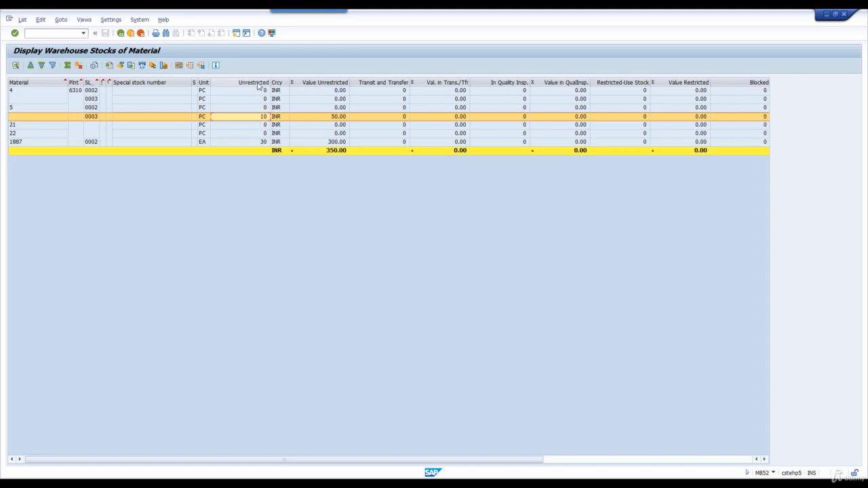
{"action": "left_click", "coordinate": [266, 143]}
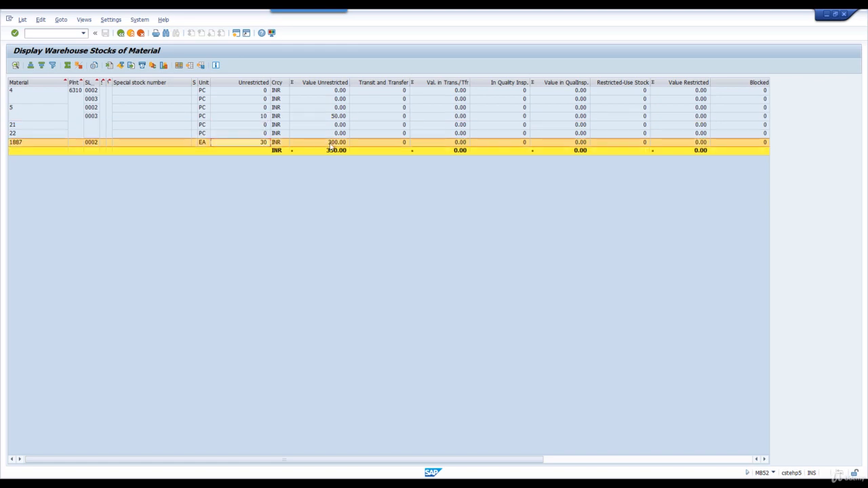
{"action": "left_click", "coordinate": [332, 143]}
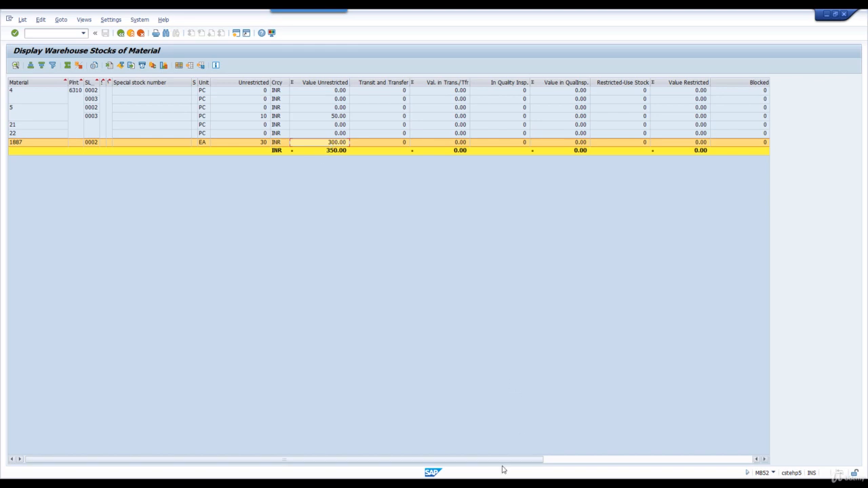
Return to the OMS2 material types session and position the list at material type YROH
{"action": "left_click", "coordinate": [437, 447]}
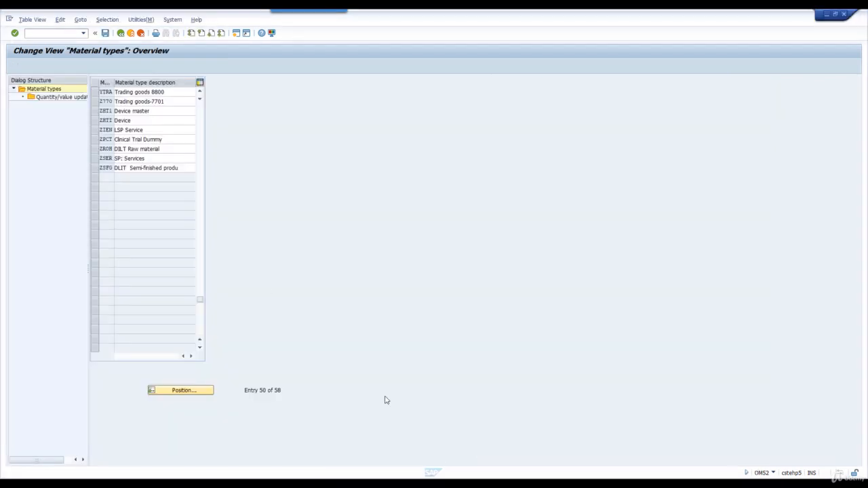
{"action": "left_click", "coordinate": [184, 396]}
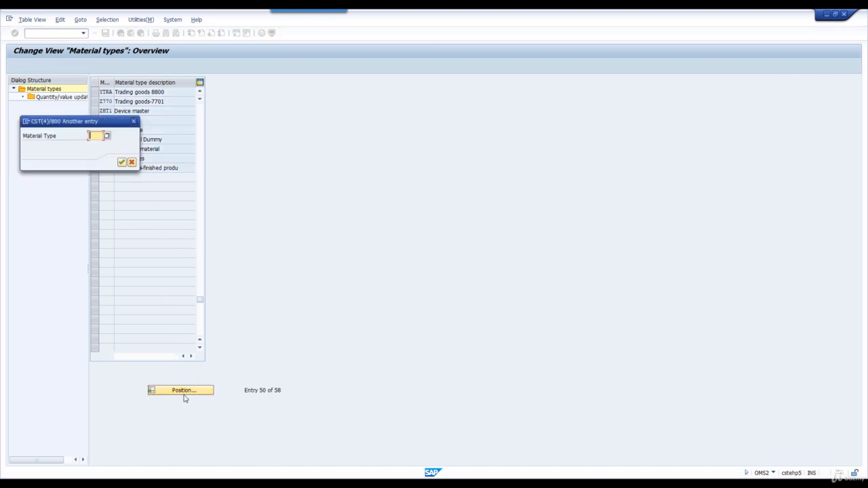
{"action": "type", "text": "Y"}
{"action": "type", "text": "R"}
{"action": "type", "text": "OB"}
{"action": "key", "text": "Return"}
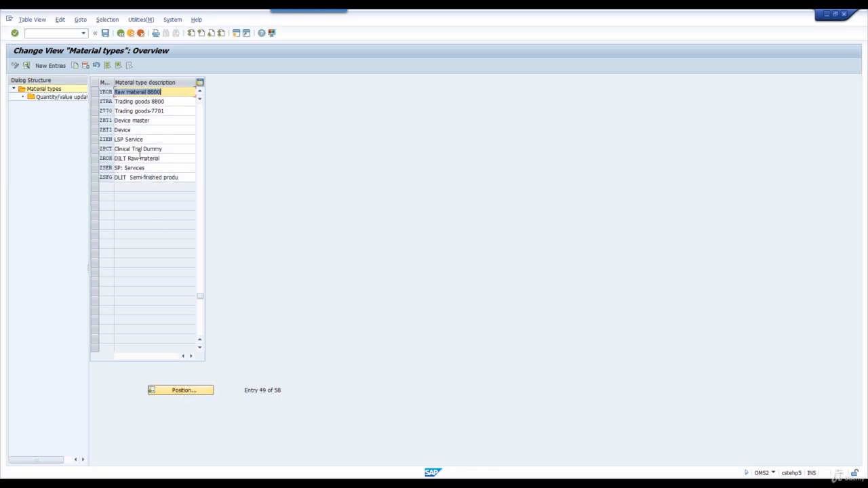
Open Quantity/value updating for material type YROH and position the list at valuation area 8801
{"action": "left_click", "coordinate": [94, 92]}
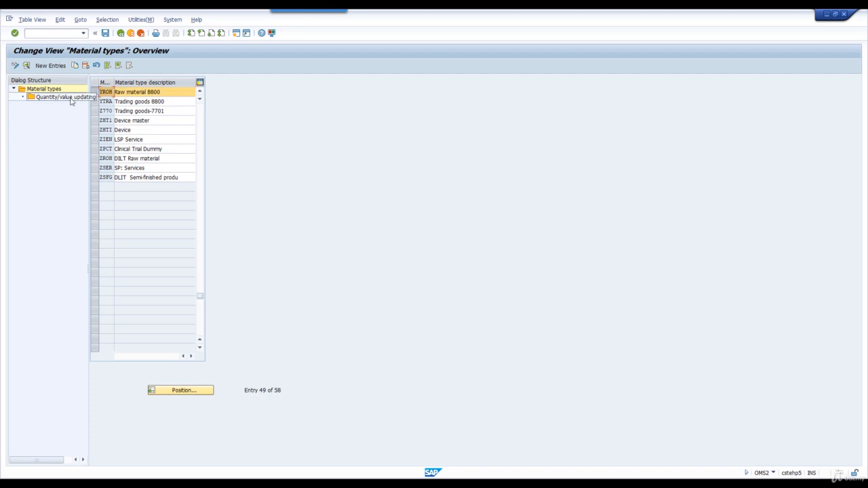
{"action": "double_click", "coordinate": [71, 99]}
{"action": "left_click", "coordinate": [190, 392]}
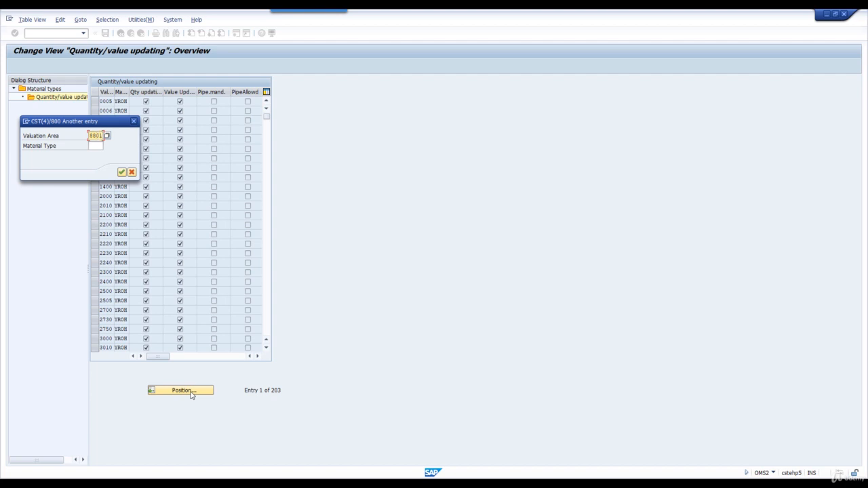
{"action": "key", "text": "Return"}
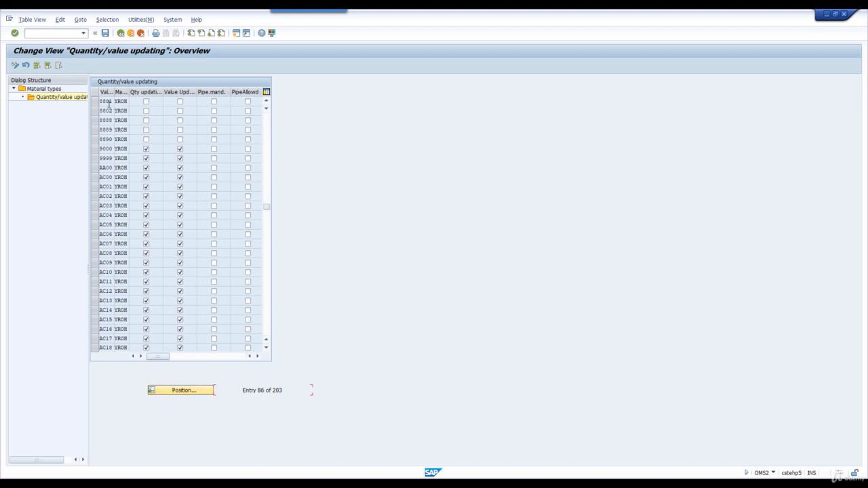
Turn on quantity and value updating for valuation areas 8801 and 8802 of material type YROH, and save
{"action": "left_click", "coordinate": [95, 101]}
{"action": "left_click", "coordinate": [96, 111]}
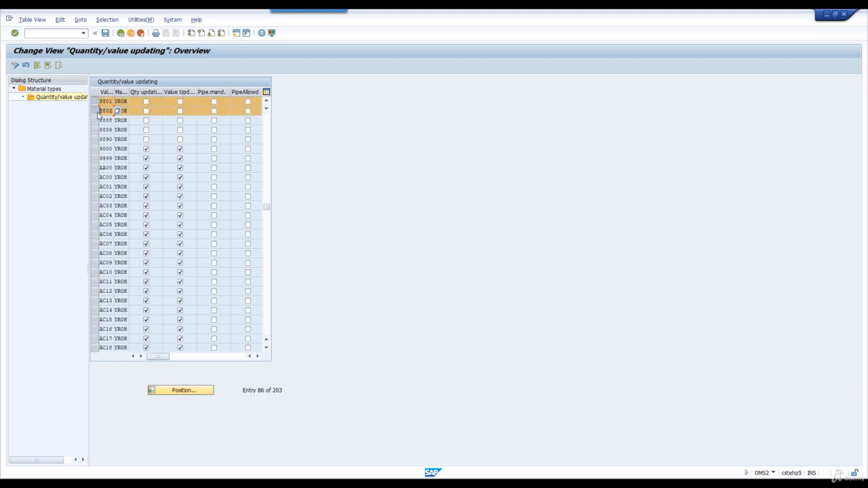
{"action": "left_click", "coordinate": [146, 101]}
{"action": "left_click", "coordinate": [146, 111]}
{"action": "left_click", "coordinate": [180, 101]}
{"action": "left_click", "coordinate": [180, 111]}
{"action": "left_click", "coordinate": [106, 32]}
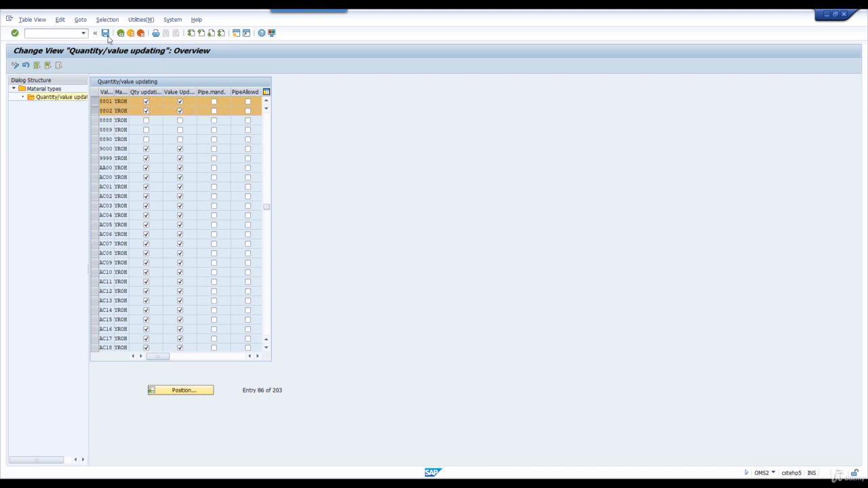
{"action": "left_click", "coordinate": [94, 101]}
{"action": "left_click", "coordinate": [95, 111]}
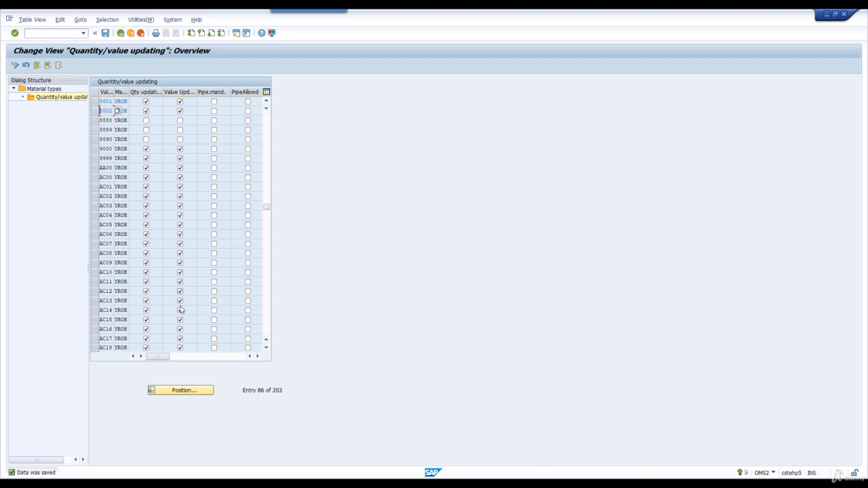
{"action": "left_click", "coordinate": [181, 391]}
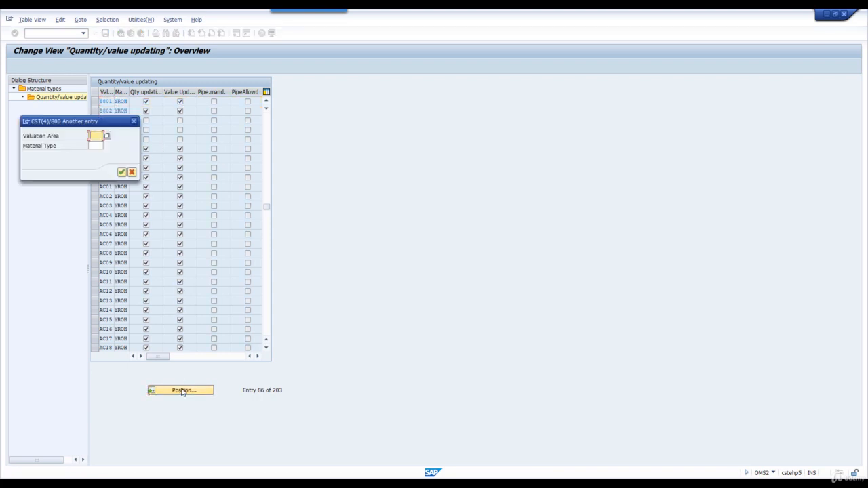
{"action": "key", "text": "Escape"}
Go back to the material types overview, locate YTRA and open its Quantity/value updating settings
{"action": "left_click", "coordinate": [121, 33]}
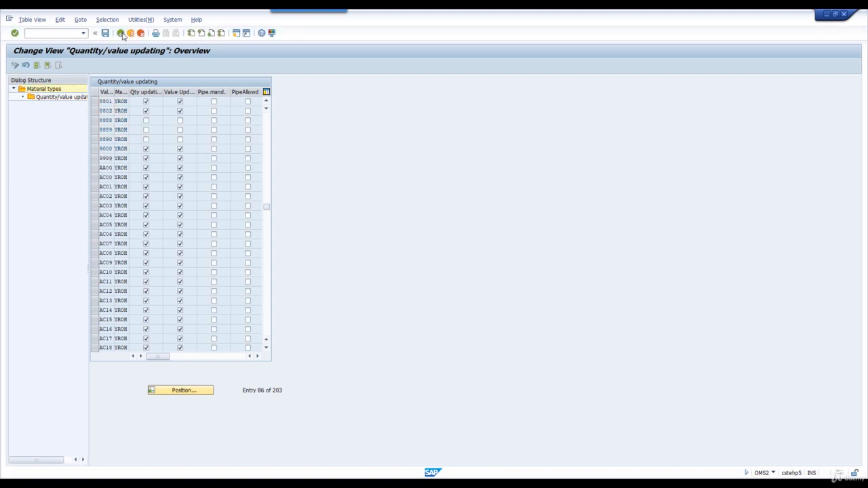
{"action": "left_click", "coordinate": [179, 392]}
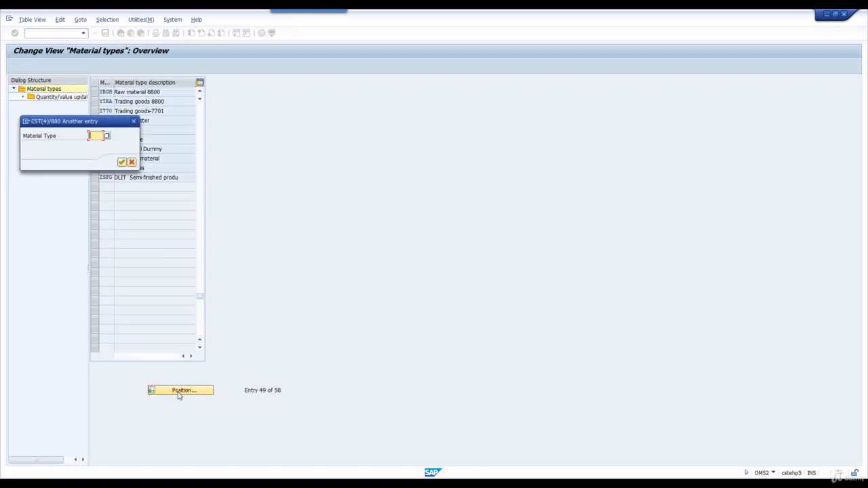
{"action": "type", "text": "YTRA"}
{"action": "key", "text": "Return"}
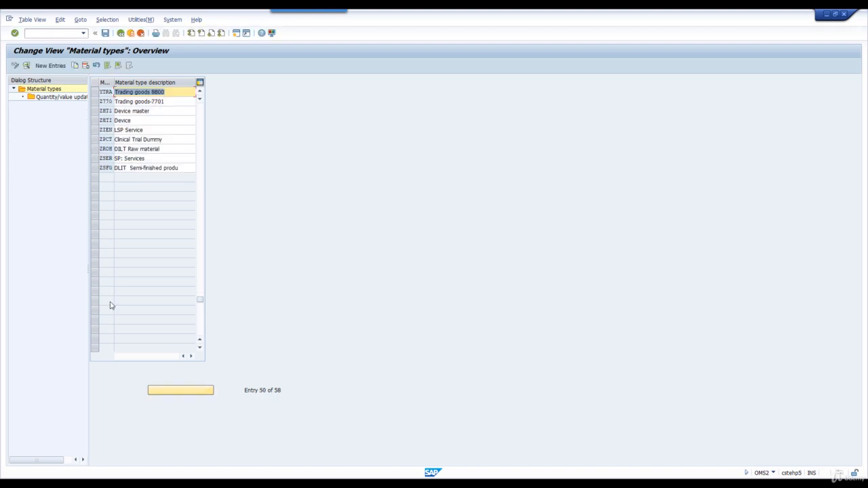
{"action": "left_click", "coordinate": [95, 92]}
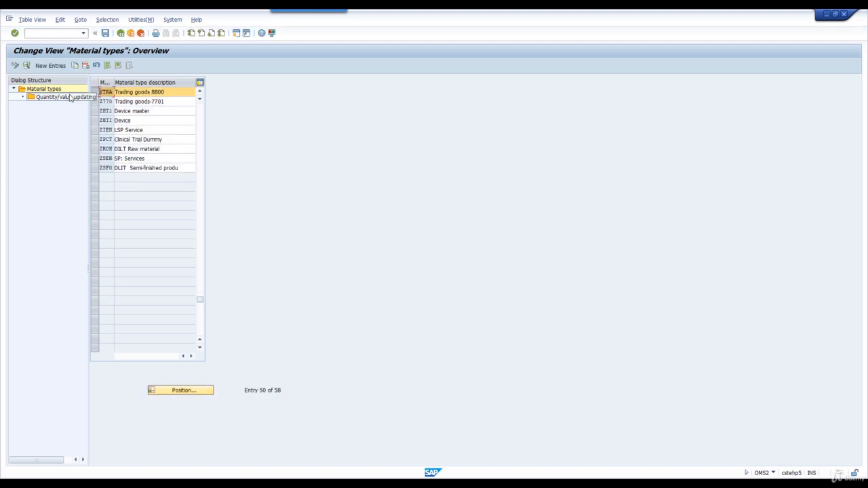
{"action": "double_click", "coordinate": [70, 97]}
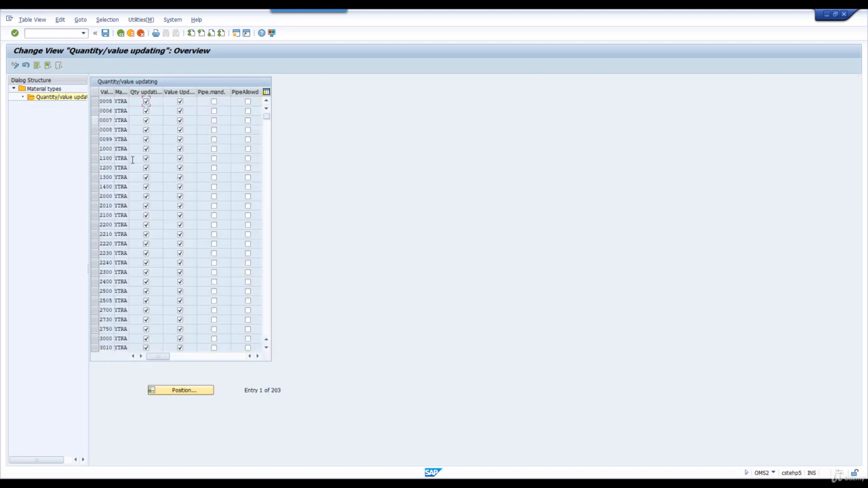
Turn on quantity and value updating for valuation areas 8801 and 8802 of material type YTRA, and save
{"action": "left_click", "coordinate": [172, 393]}
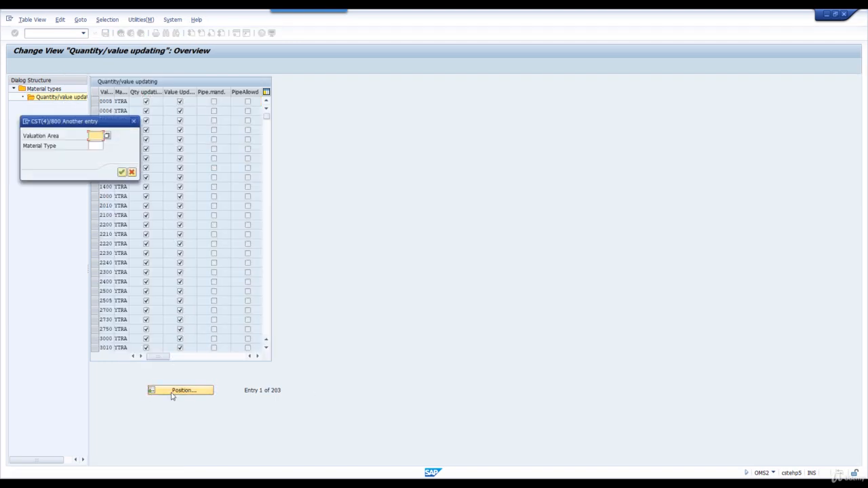
{"action": "type", "text": "8801"}
{"action": "key", "text": "Return"}
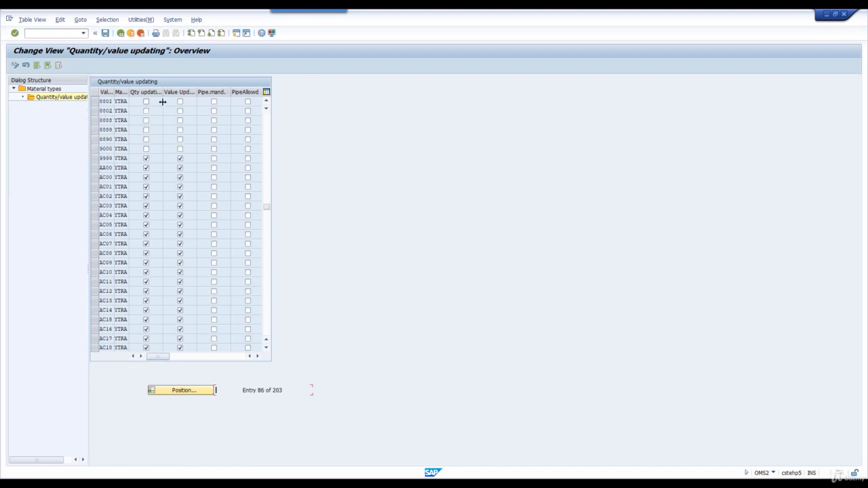
{"action": "left_click", "coordinate": [146, 101]}
{"action": "left_click", "coordinate": [145, 111]}
{"action": "left_click", "coordinate": [180, 102]}
{"action": "left_click", "coordinate": [179, 111]}
{"action": "left_click", "coordinate": [106, 35]}
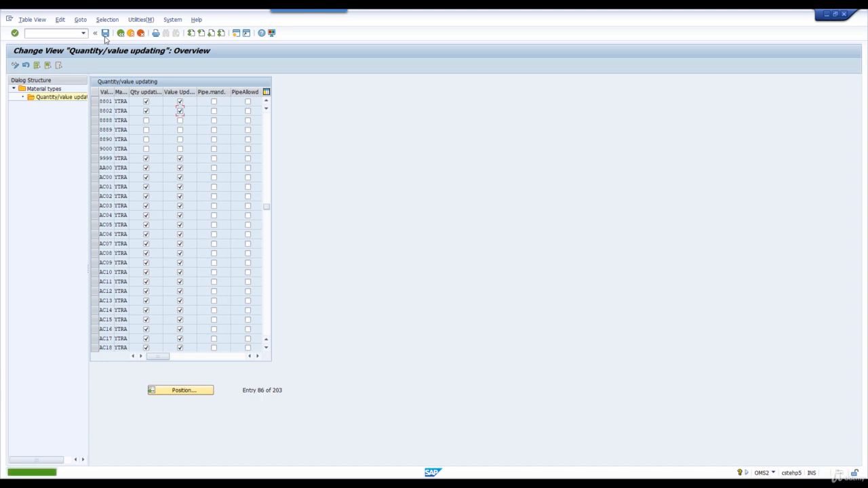
Switch to the notes in Adobe Acrobat Reader and examine section 3 on defining raw material and trading goods number ranges with MMNR
{"action": "left_click", "coordinate": [522, 462]}
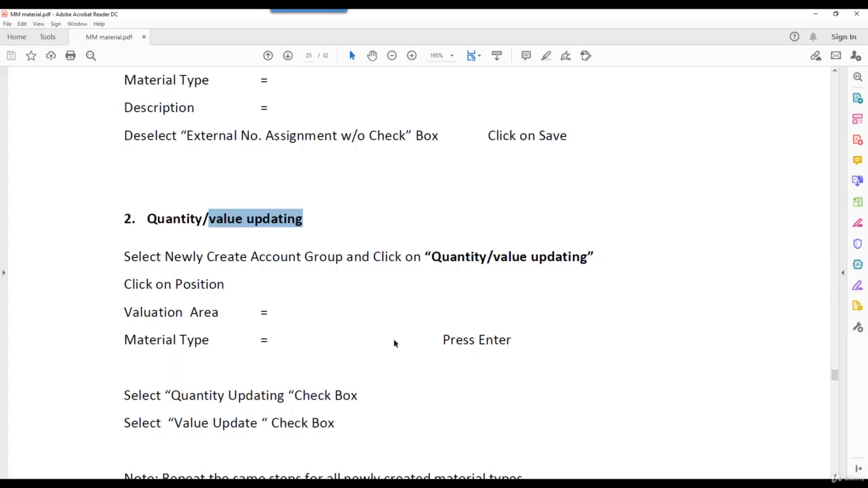
{"action": "scroll", "coordinate": [395, 343], "scroll_direction": "down", "scroll_amount": 3}
{"action": "scroll", "coordinate": [394, 343], "scroll_direction": "down", "scroll_amount": 5}
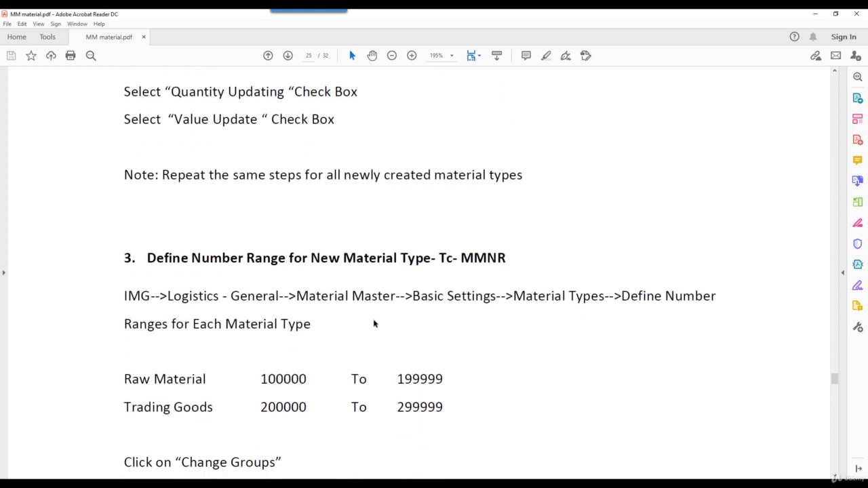
{"action": "scroll", "coordinate": [372, 319], "scroll_direction": "down", "scroll_amount": 2}
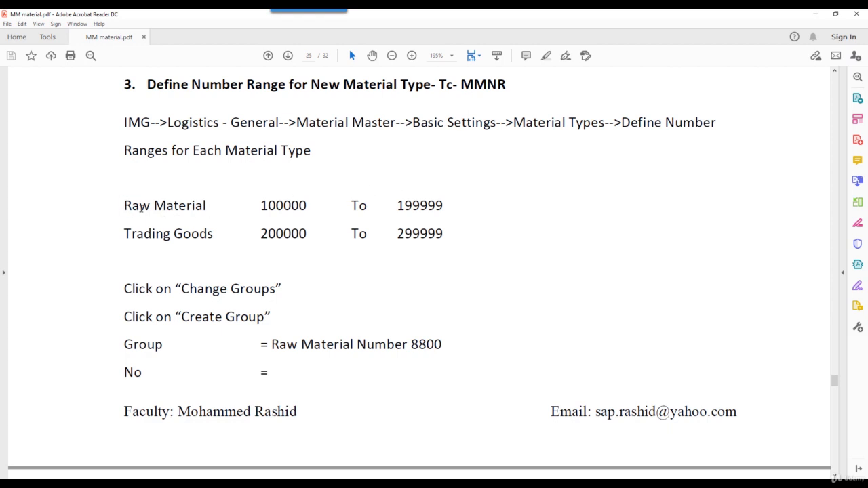
{"action": "left_click_drag", "start_coordinate": [124, 207], "coordinate": [207, 208]}
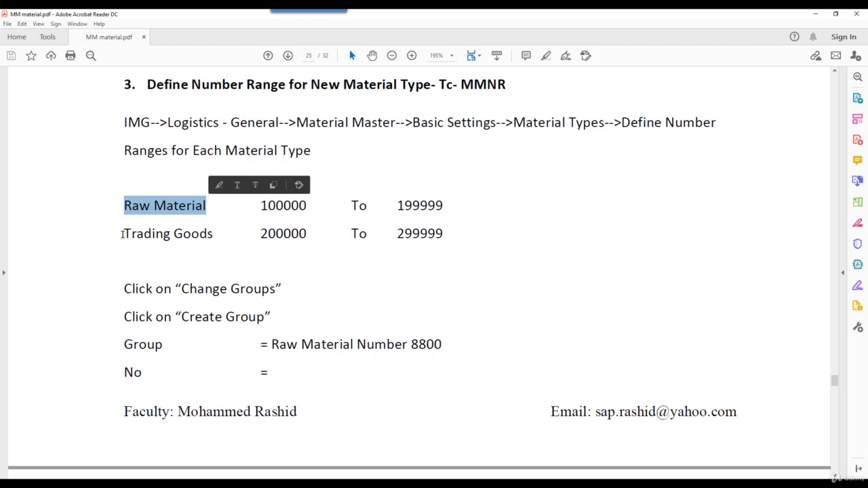
{"action": "left_click_drag", "start_coordinate": [122, 234], "coordinate": [210, 242]}
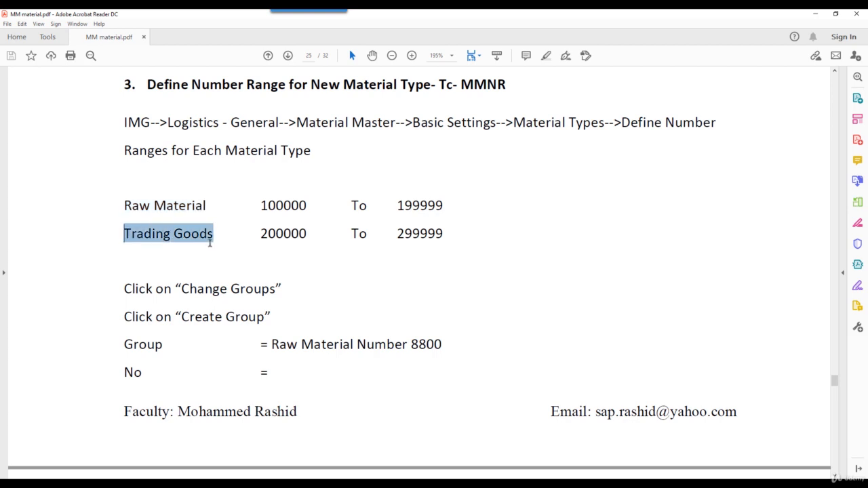
Review the raw material and trading goods ranges in the notes and copy the transaction code MMNR from the section 3 heading
{"action": "left_click", "coordinate": [128, 207]}
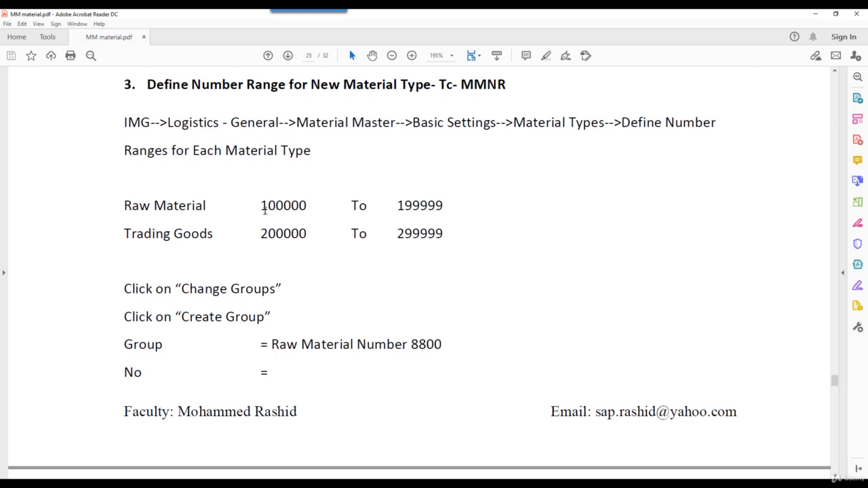
{"action": "mouse_move", "coordinate": [261, 207]}
{"action": "left_mouse_down"}
{"action": "mouse_move", "coordinate": [304, 209]}
{"action": "mouse_move", "coordinate": [269, 208]}
{"action": "left_mouse_up"}
{"action": "left_click_drag", "start_coordinate": [266, 234], "coordinate": [262, 235]}
{"action": "left_click", "coordinate": [489, 89]}
{"action": "double_click", "coordinate": [488, 89]}
{"action": "key", "text": "ctrl+c"}
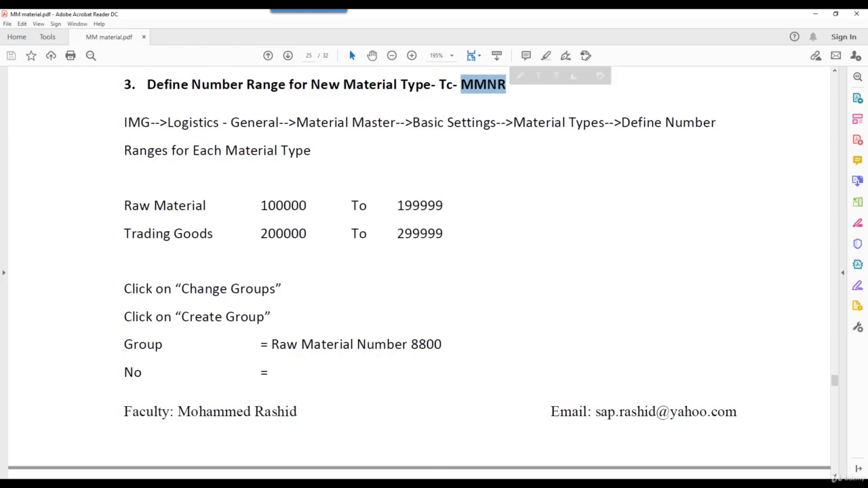
Switch to SAP, run the copied transaction MMNR in place of the current one and open the number range groups for editing
{"action": "mouse_move", "coordinate": [437, 474]}
{"action": "left_click", "coordinate": [531, 461]}
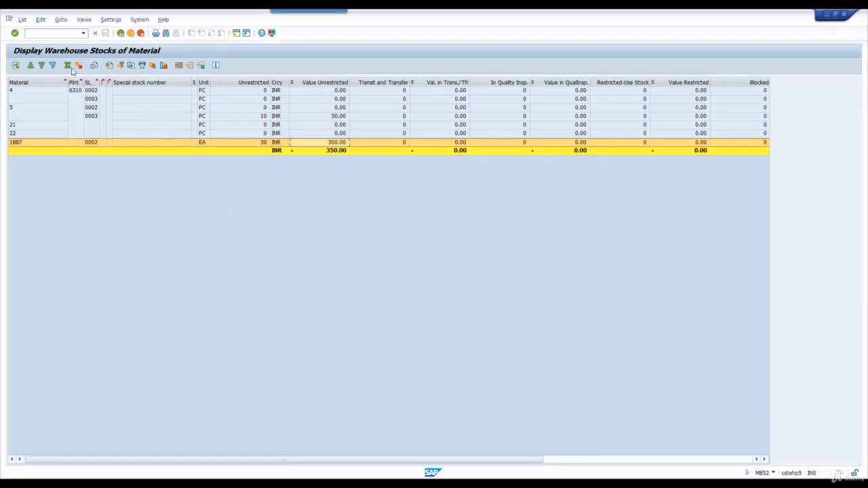
{"action": "left_click", "coordinate": [41, 34]}
{"action": "type", "text": "/N"}
{"action": "key", "text": "ctrl+v"}
{"action": "key", "text": "Return"}
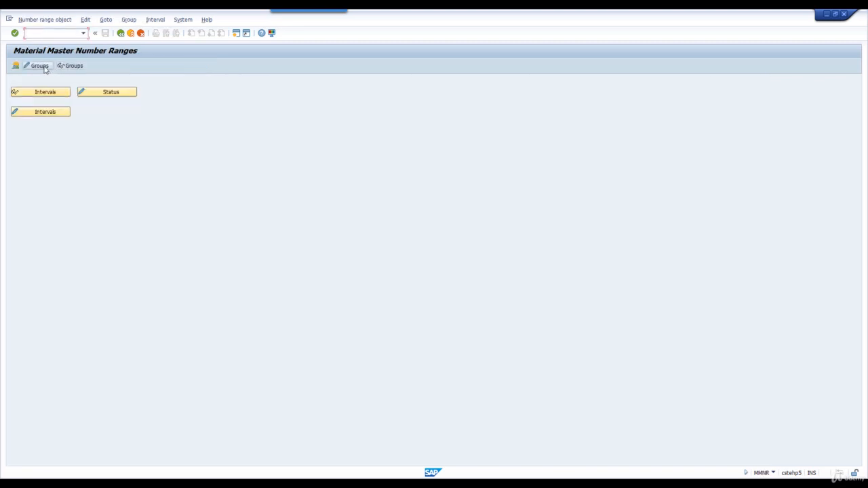
{"action": "left_click", "coordinate": [44, 67]}
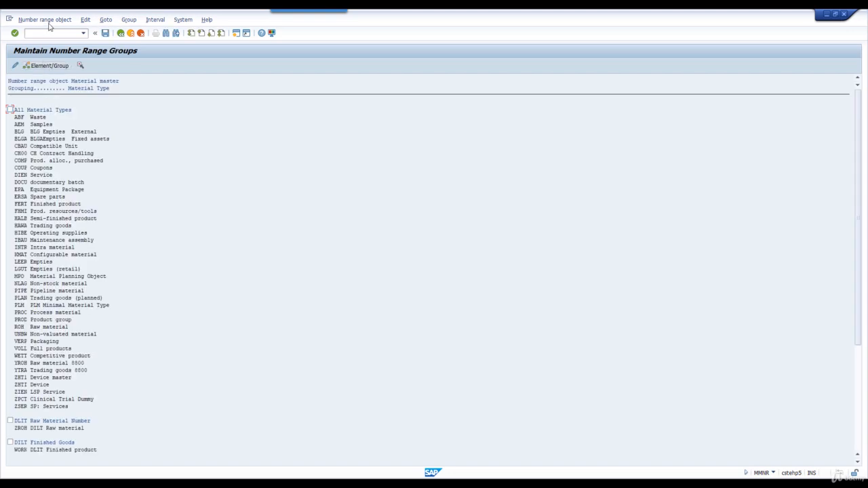
Begin inserting a number range group with the text "Raw Material Number for YROH MATERIAL TYPE"
{"action": "left_click", "coordinate": [127, 20]}
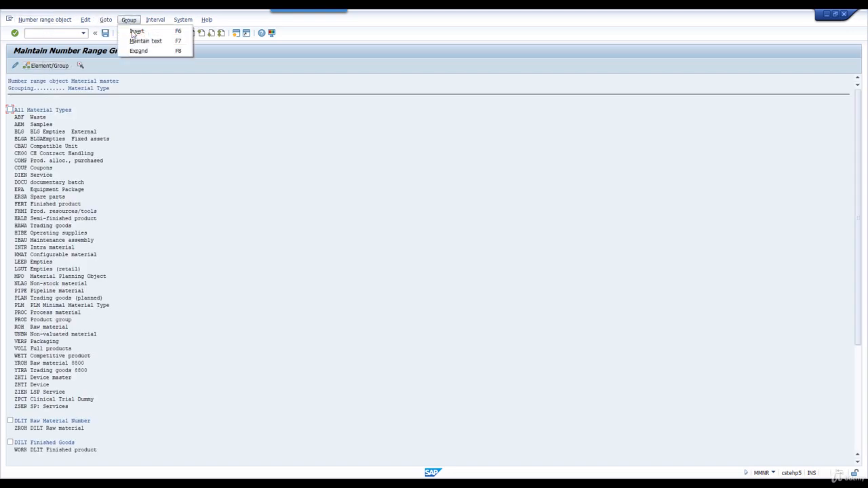
{"action": "left_click", "coordinate": [150, 21]}
{"action": "left_click", "coordinate": [148, 21]}
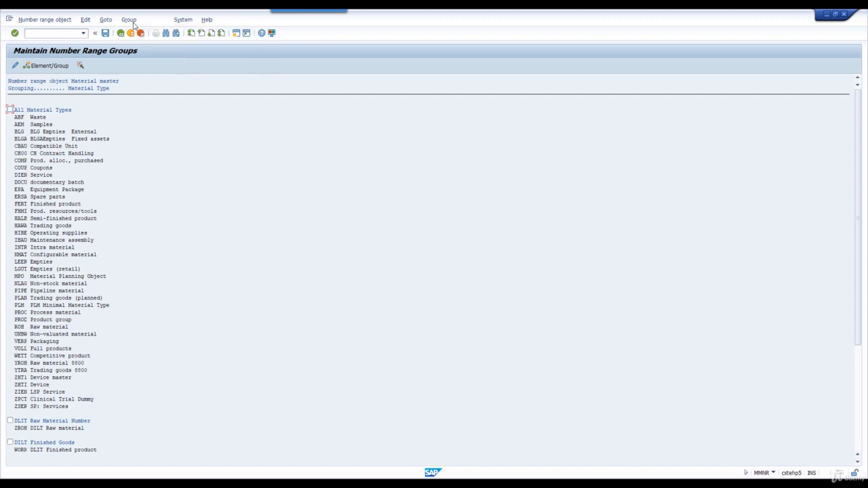
{"action": "left_click", "coordinate": [133, 21]}
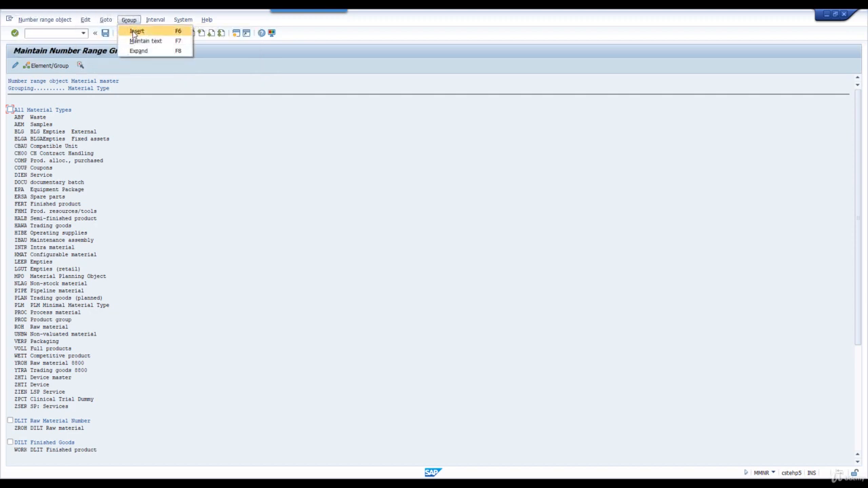
{"action": "left_click", "coordinate": [134, 32]}
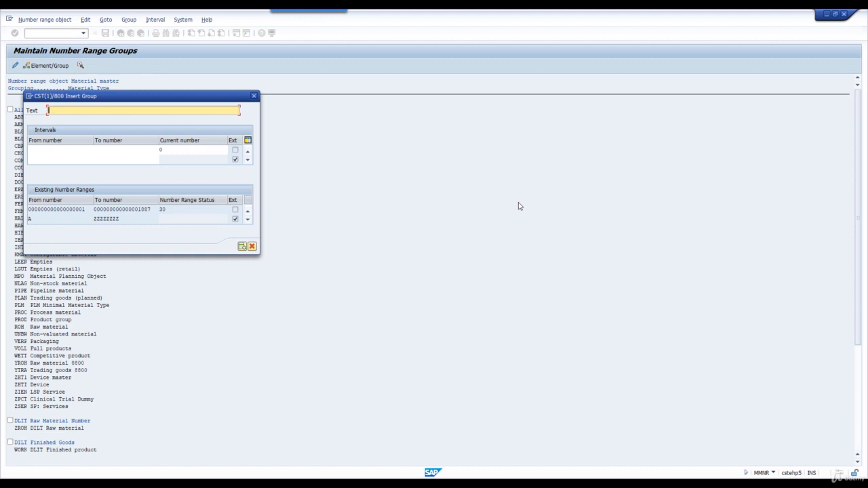
{"action": "type", "text": "Raw Material Number for YROH MATERIAL TYPE"}
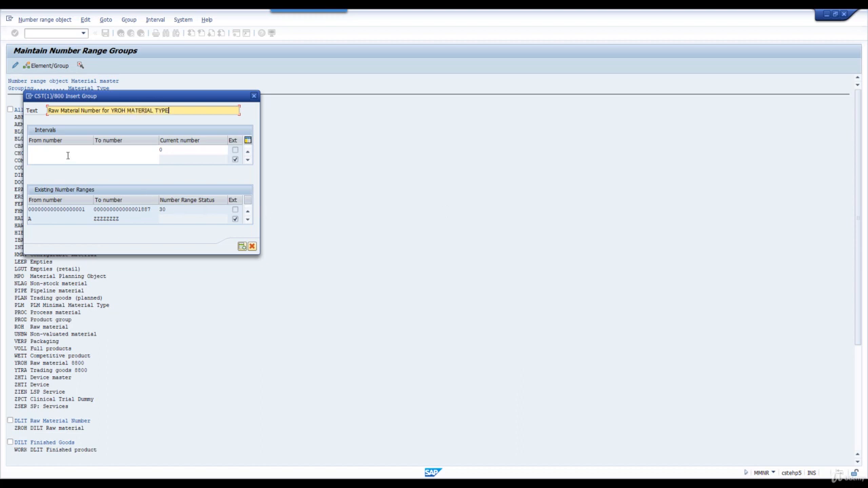
Try to give the new raw material group the internal interval 100001 to 199999
{"action": "left_click", "coordinate": [63, 149]}
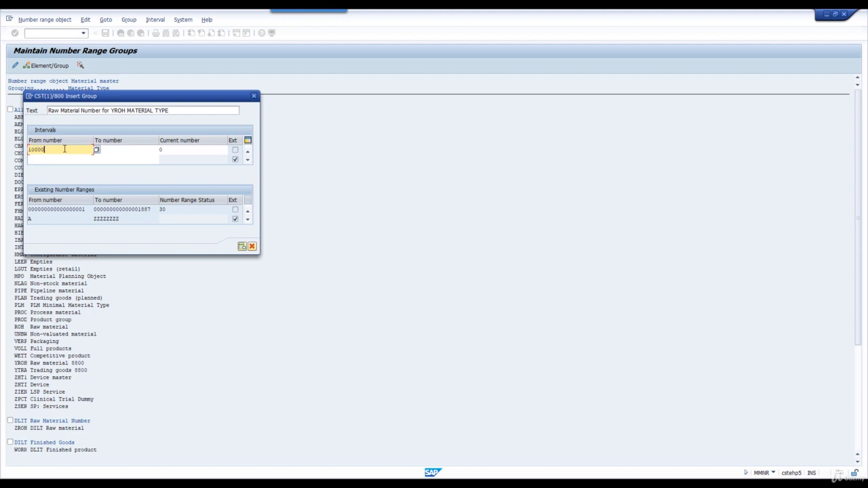
{"action": "type", "text": "100001"}
{"action": "key", "text": "Tab"}
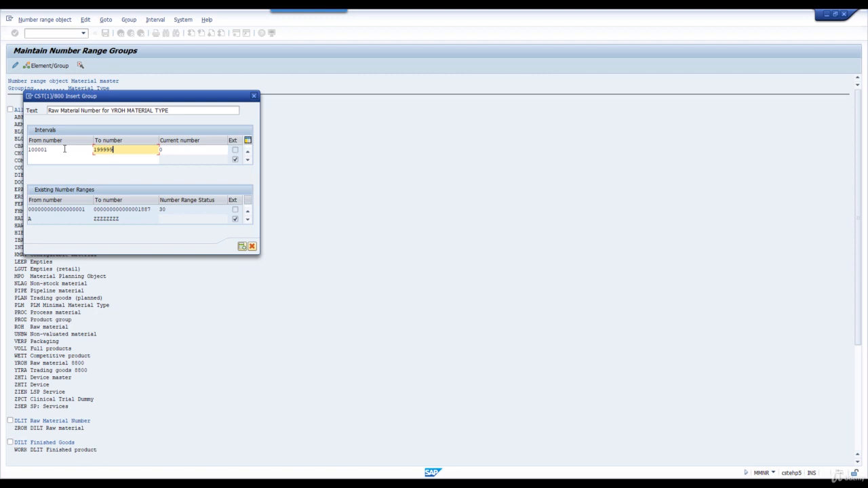
{"action": "key", "text": "Return"}
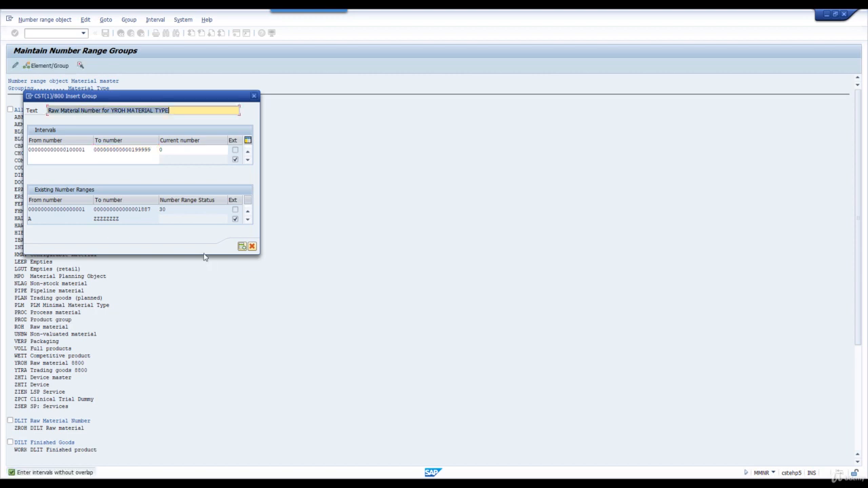
{"action": "left_click", "coordinate": [87, 151]}
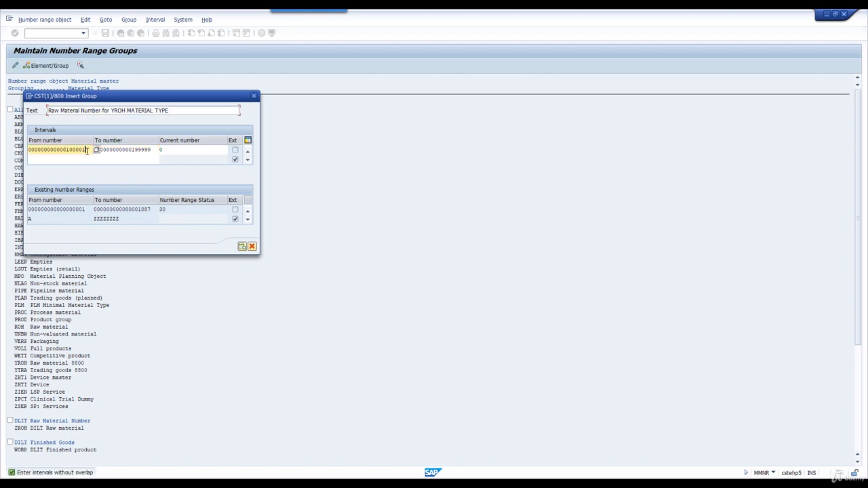
{"action": "left_click_drag", "start_coordinate": [87, 150], "coordinate": [27, 150]}
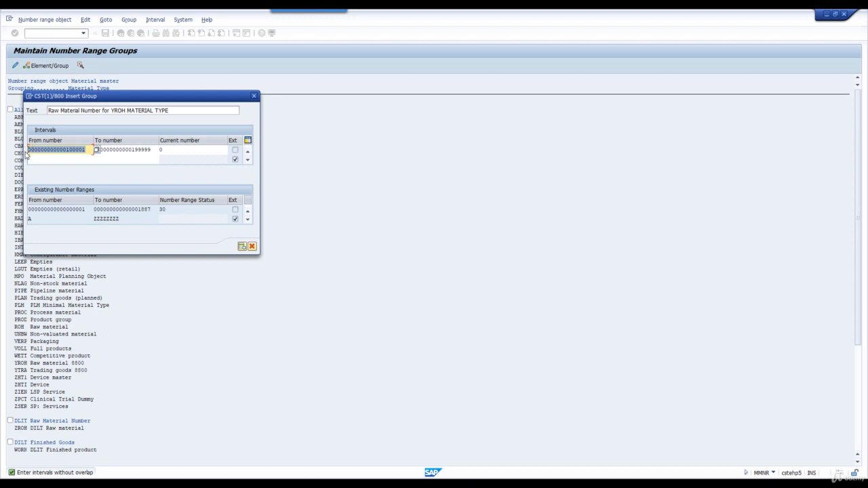
{"action": "left_click", "coordinate": [66, 151]}
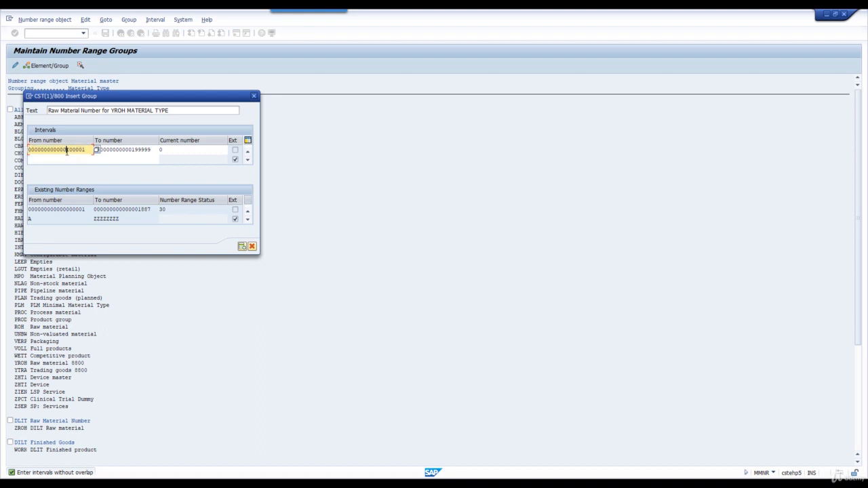
{"action": "left_click_drag", "start_coordinate": [66, 150], "coordinate": [27, 151]}
{"action": "key", "text": "shift+Tab"}
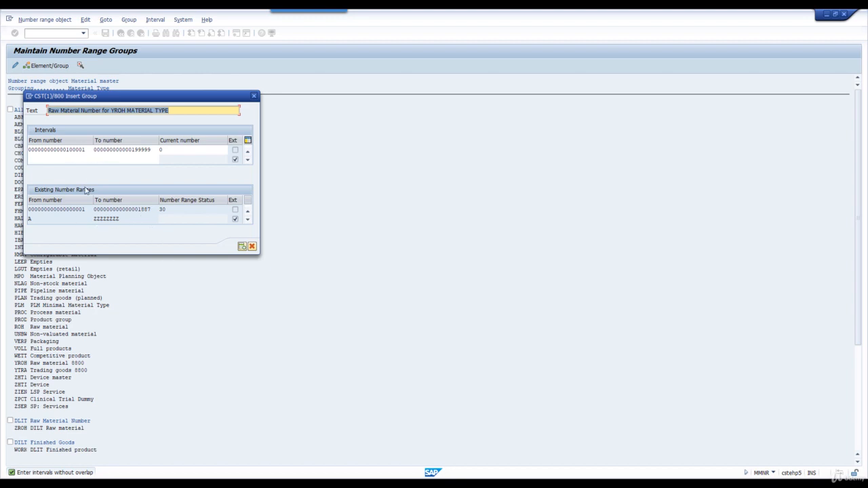
Set the raw material group's interval to 1000000 through 1999999, insert the group and save the changes
{"action": "left_click", "coordinate": [82, 151]}
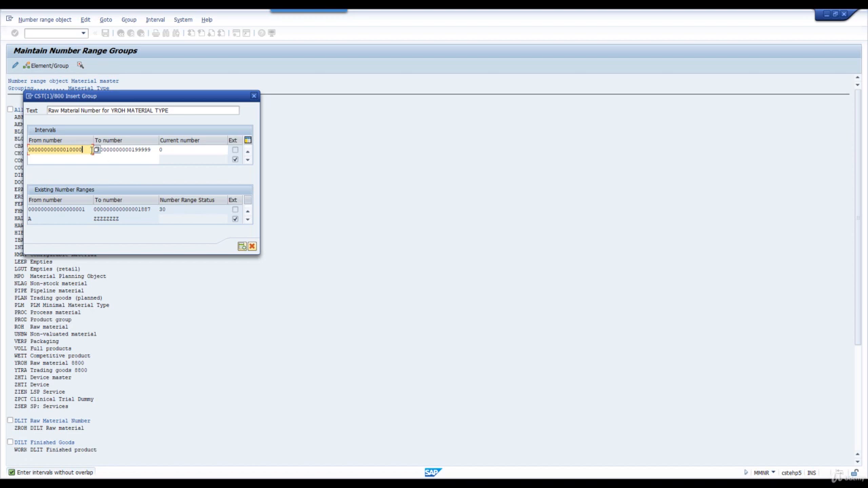
{"action": "left_click_drag", "start_coordinate": [90, 150], "coordinate": [18, 152]}
{"action": "key", "text": "Delete"}
{"action": "type", "text": "1000000"}
{"action": "key", "text": "Tab"}
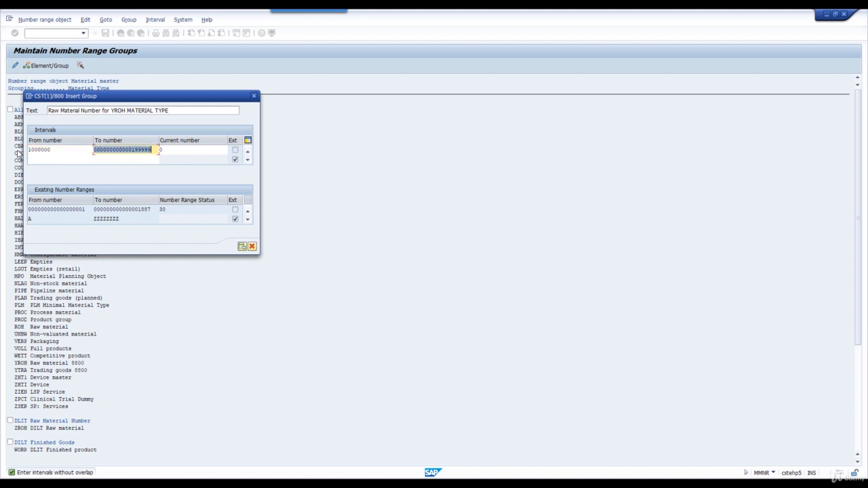
{"action": "type", "text": "199"}
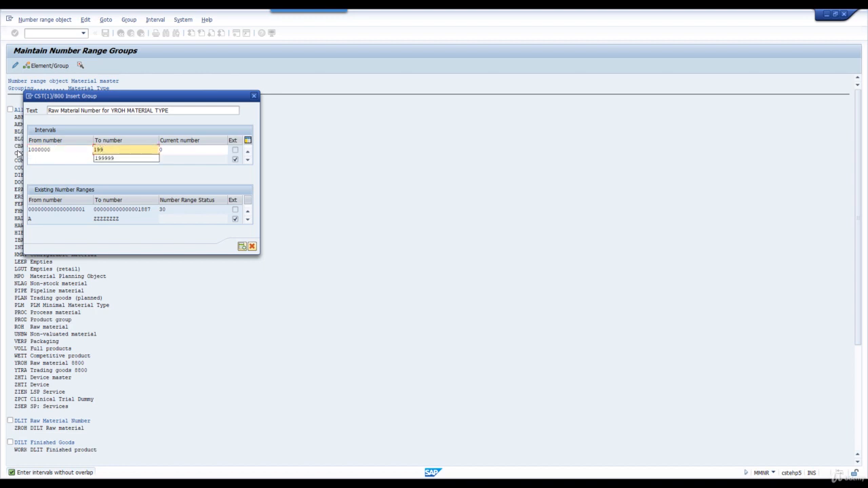
{"action": "type", "text": "9999"}
{"action": "key", "text": "Return"}
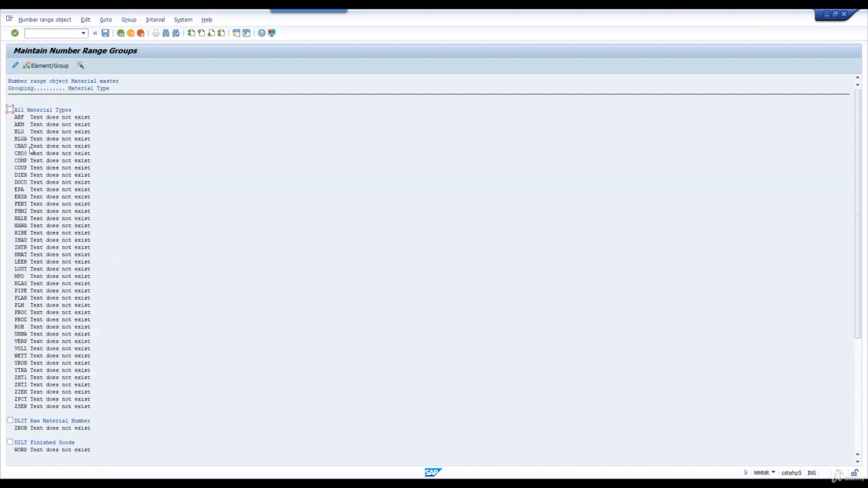
{"action": "left_click", "coordinate": [105, 34]}
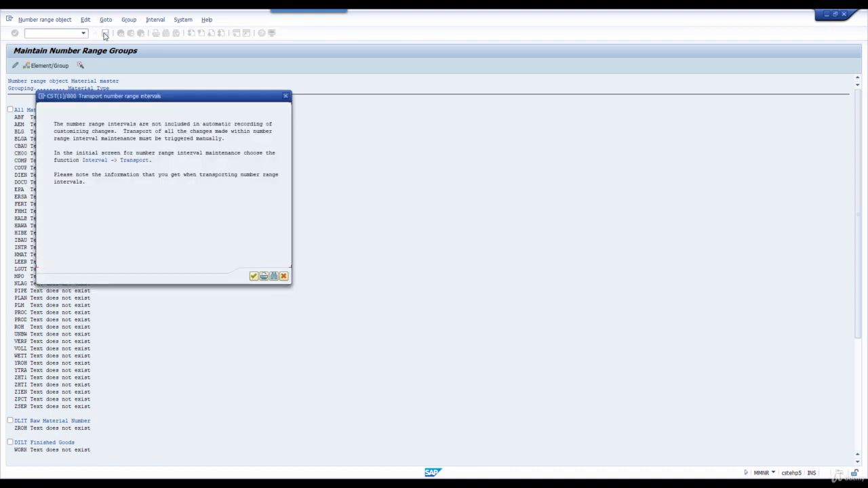
{"action": "left_click", "coordinate": [254, 276]}
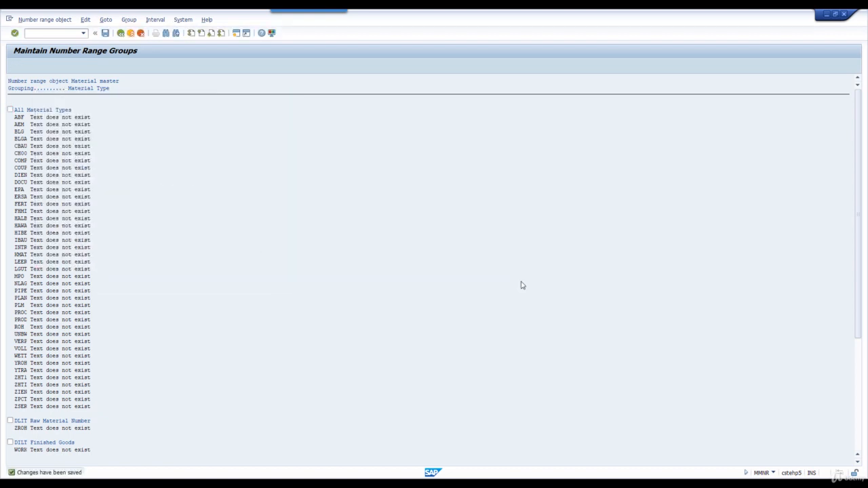
Search the number range groups for material type YROH
{"action": "key", "text": "ctrl+f"}
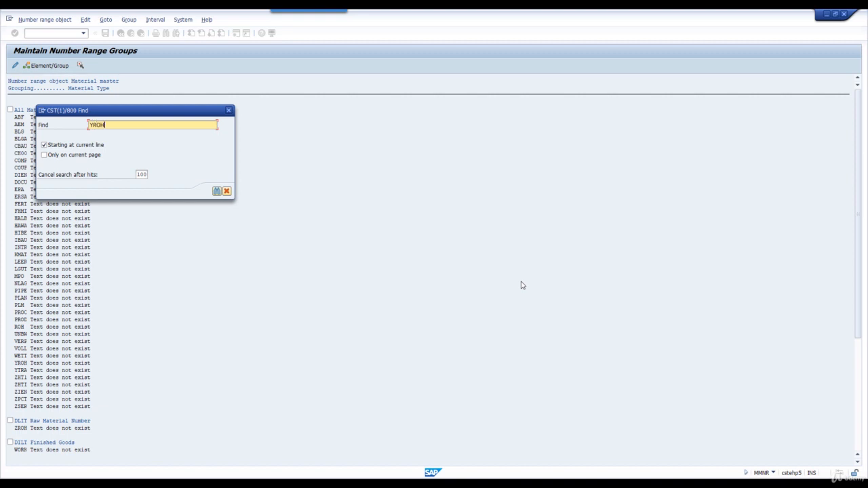
{"action": "key", "text": "Return"}
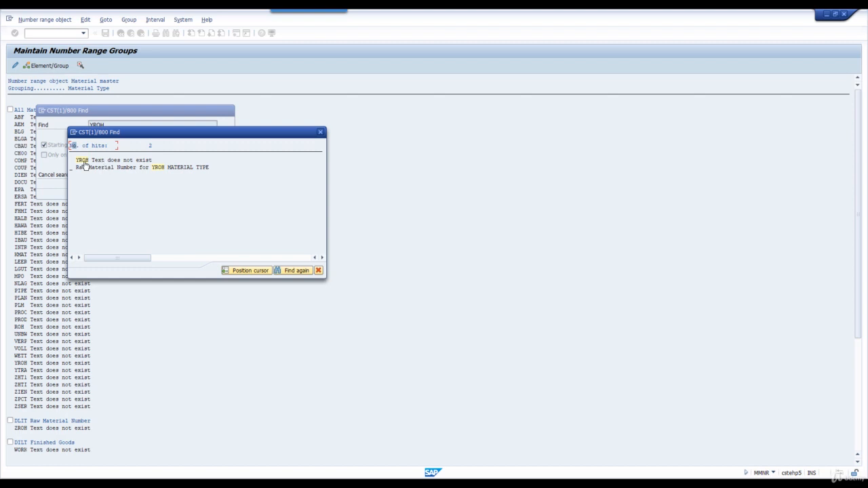
{"action": "double_click", "coordinate": [82, 161]}
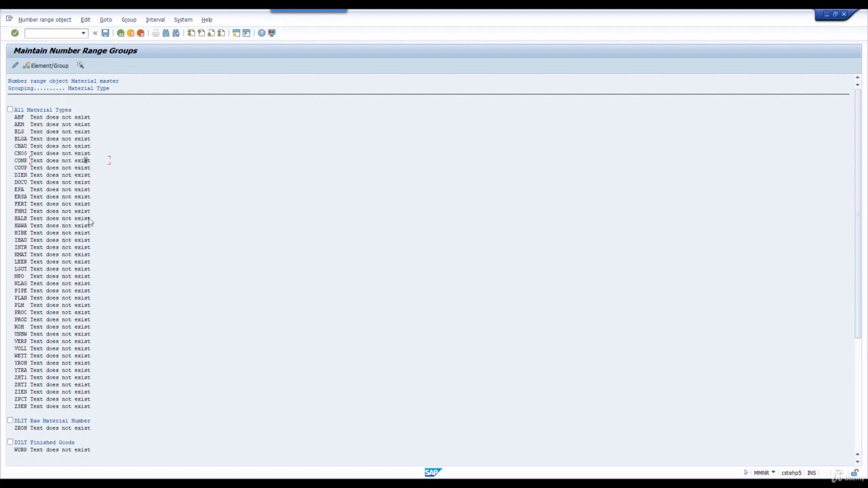
Assign material type YROH to the group "Raw Material Number for YROH MATERIAL TYPE" and save
{"action": "left_click", "coordinate": [18, 364]}
{"action": "scroll", "coordinate": [88, 350], "scroll_direction": "down", "scroll_amount": 3}
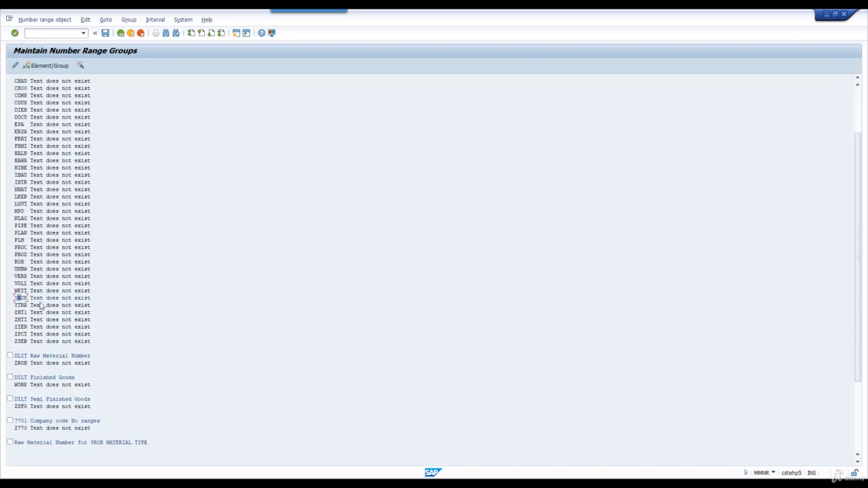
{"action": "scroll", "coordinate": [105, 341], "scroll_direction": "down", "scroll_amount": 2}
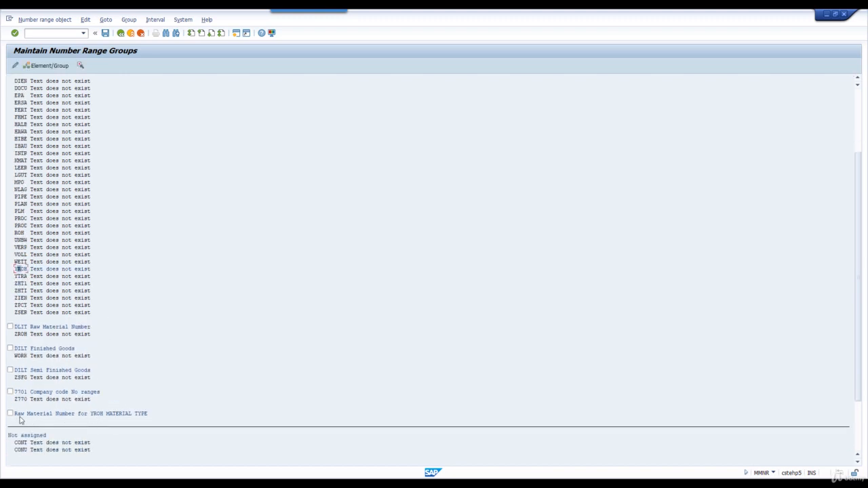
{"action": "left_click", "coordinate": [10, 414]}
{"action": "left_click", "coordinate": [45, 67]}
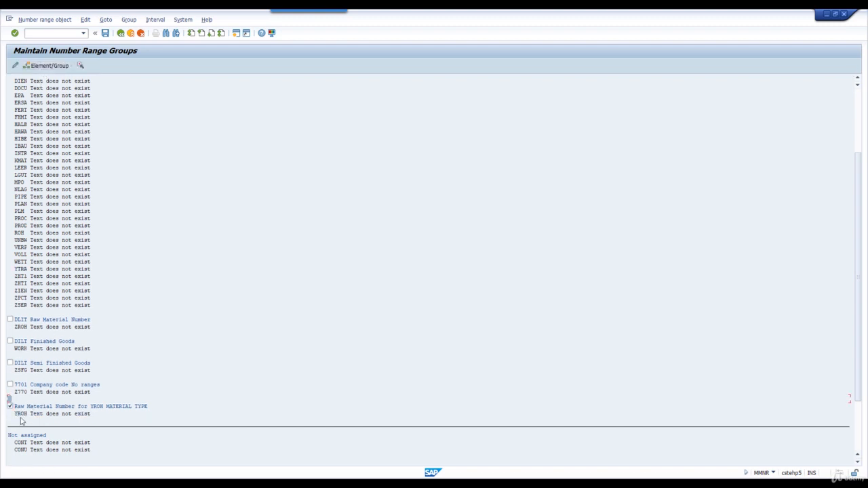
{"action": "left_click", "coordinate": [105, 33]}
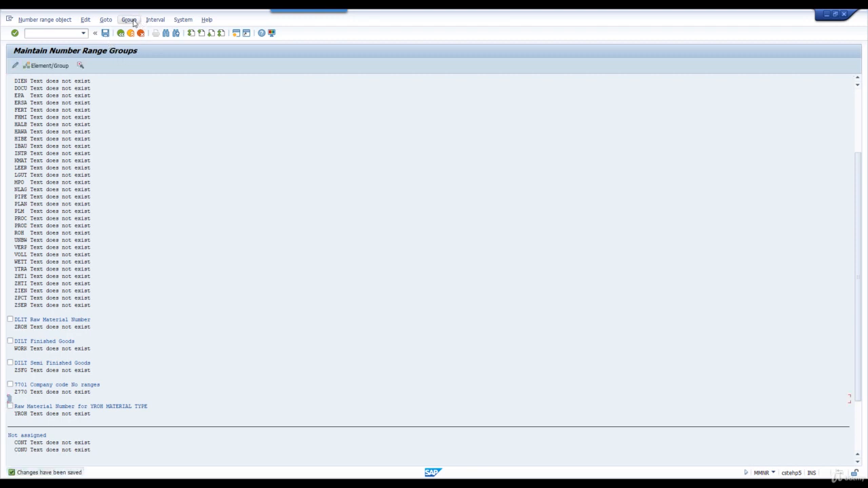
Insert a group named "Trading Goods Number for YTRA 8800" with the interval 2000000 to 2999999, and save
{"action": "left_click", "coordinate": [134, 23]}
{"action": "left_click", "coordinate": [136, 30]}
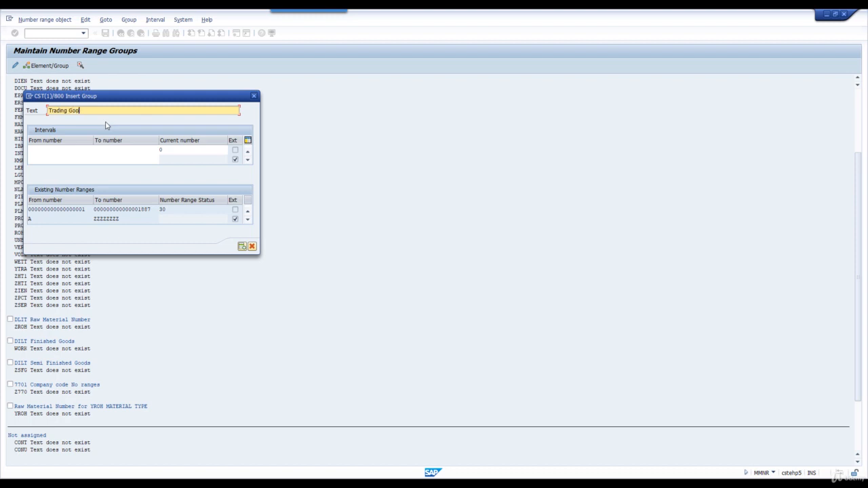
{"action": "type", "text": "Trading Goods Number for YTRA 8800"}
{"action": "left_click", "coordinate": [73, 150]}
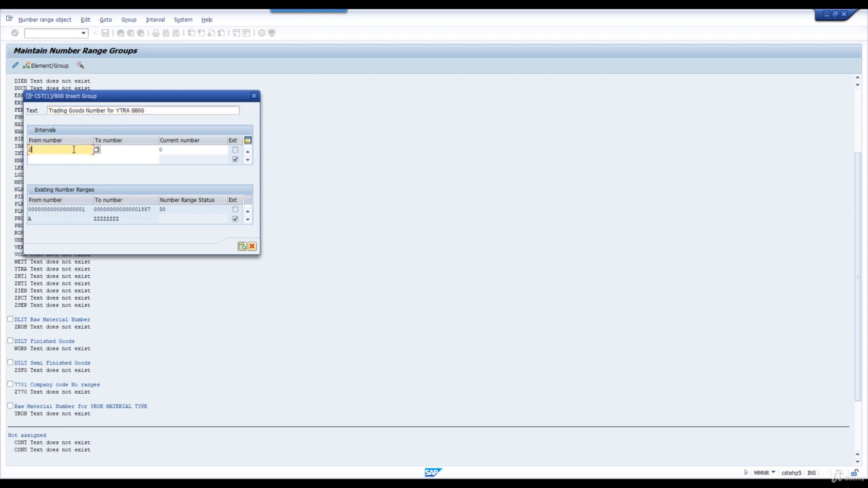
{"action": "type", "text": "2000000"}
{"action": "key", "text": "Tab"}
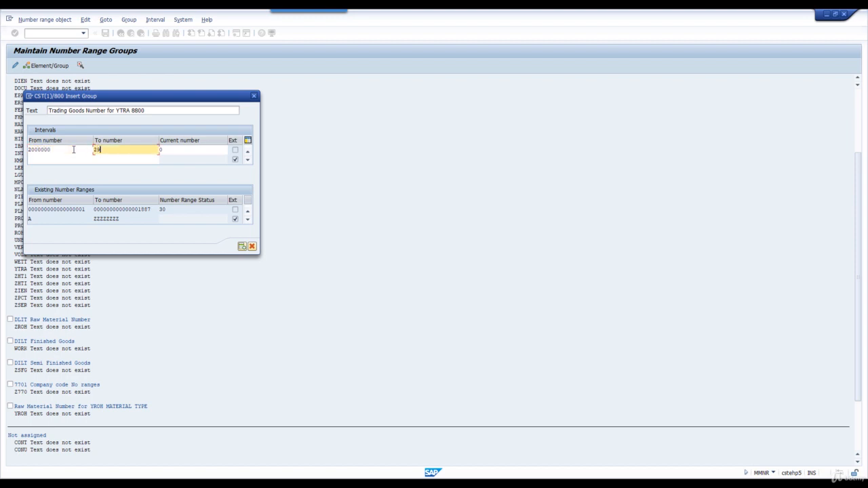
{"action": "type", "text": "2999999"}
{"action": "key", "text": "Return"}
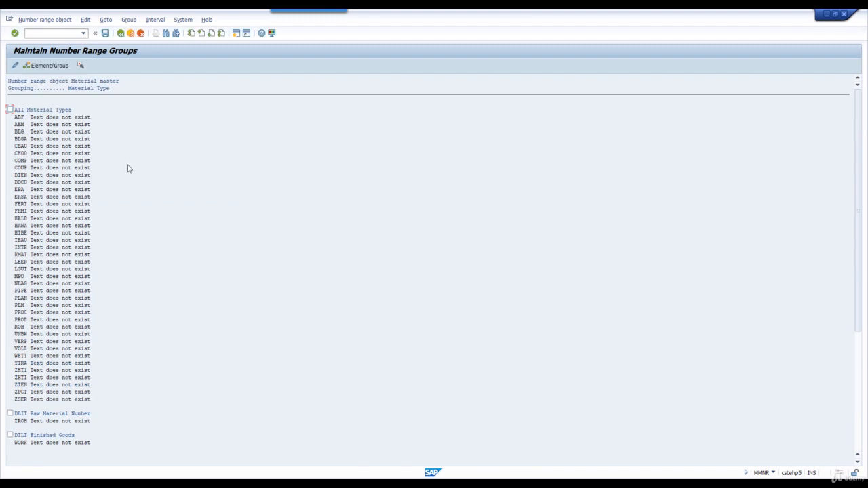
{"action": "left_click", "coordinate": [105, 32]}
{"action": "scroll", "coordinate": [131, 222], "scroll_direction": "down", "scroll_amount": 1}
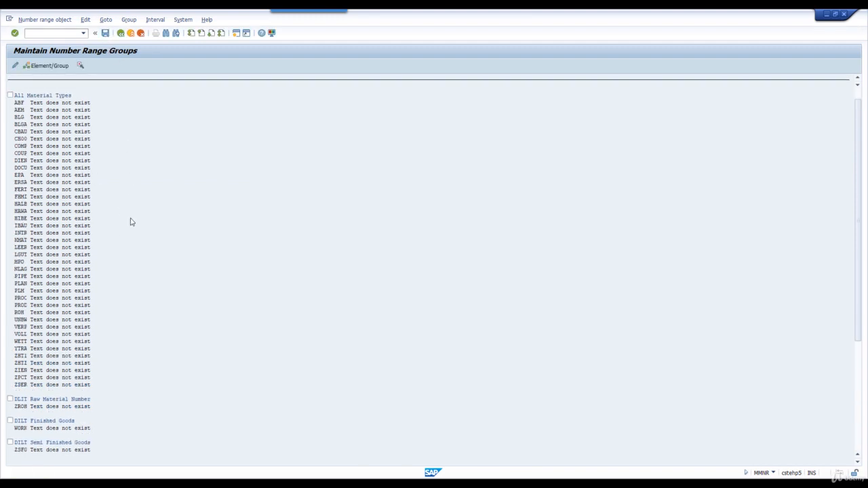
Search the number range groups for material type YTRA
{"action": "key", "text": "ctrl+f"}
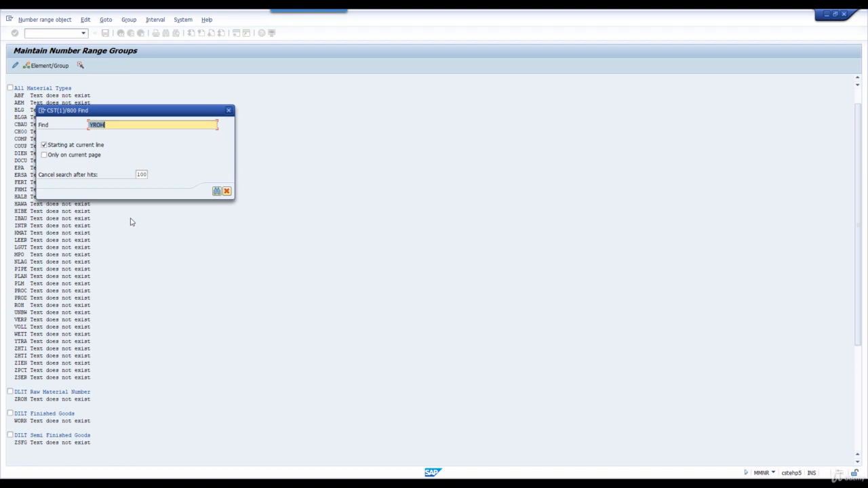
{"action": "type", "text": "YTRA"}
{"action": "key", "text": "Return"}
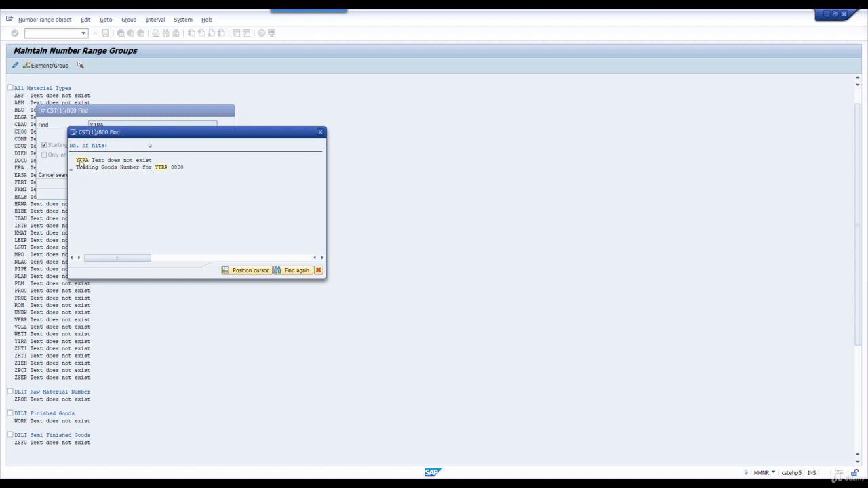
{"action": "double_click", "coordinate": [80, 164]}
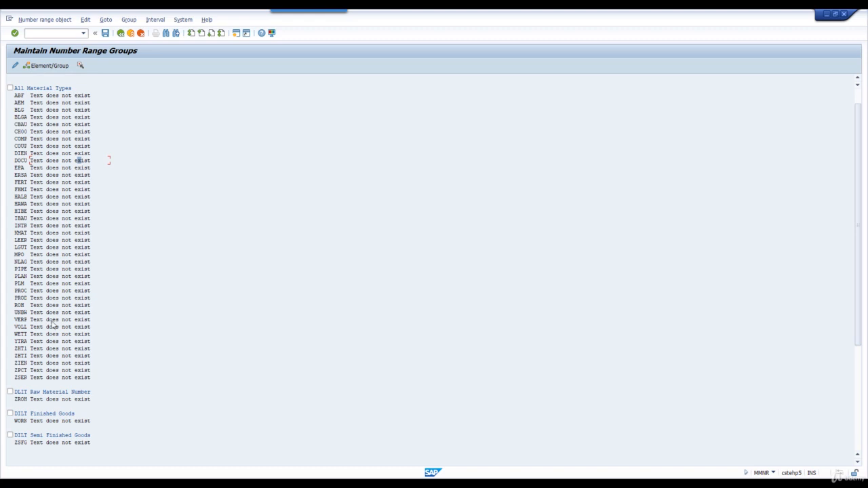
Assign material type YTRA to the group "Trading Goods Number for YTRA 8800" and save
{"action": "scroll", "coordinate": [65, 290], "scroll_direction": "down", "scroll_amount": 3}
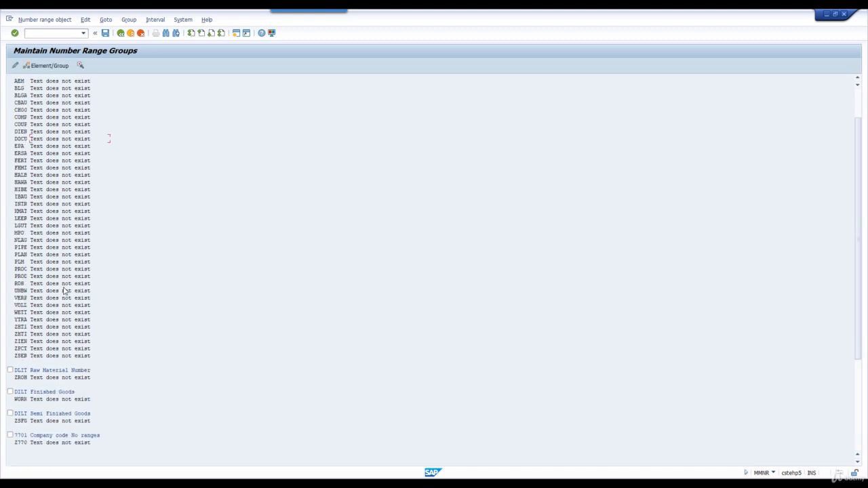
{"action": "scroll", "coordinate": [65, 290], "scroll_direction": "down", "scroll_amount": 6}
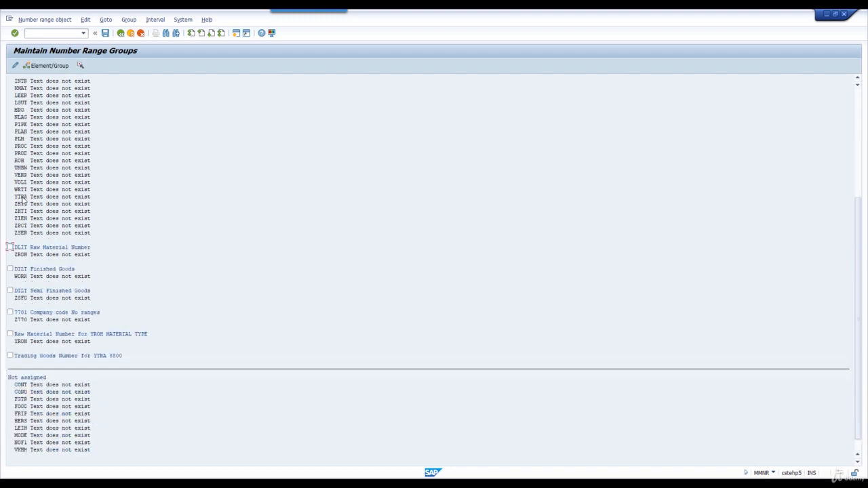
{"action": "left_click", "coordinate": [23, 199]}
{"action": "left_click", "coordinate": [9, 356]}
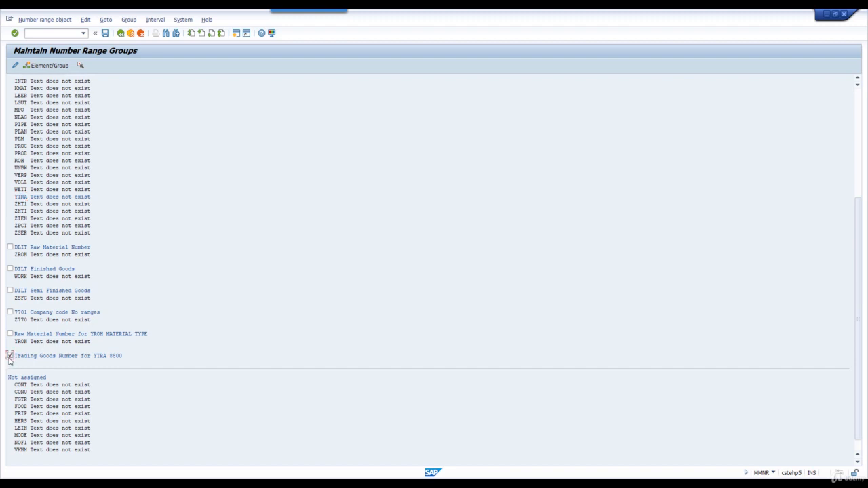
{"action": "left_click", "coordinate": [50, 67]}
{"action": "left_click", "coordinate": [105, 32]}
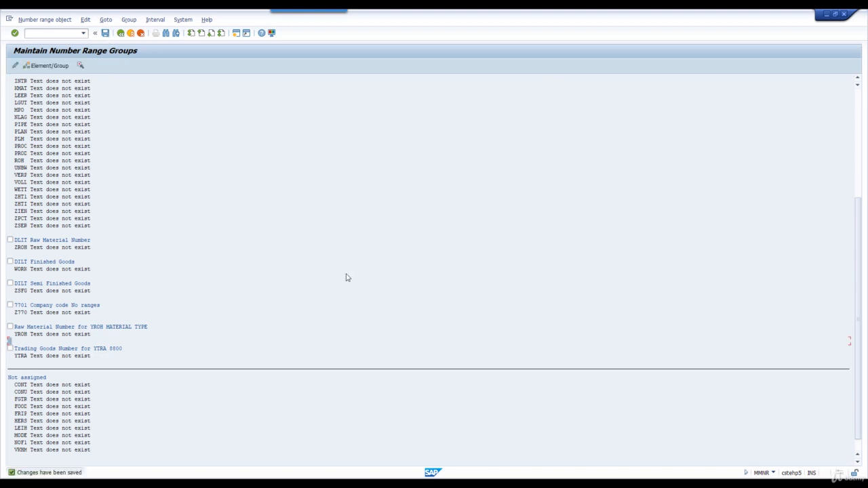
{"action": "left_click", "coordinate": [129, 19]}
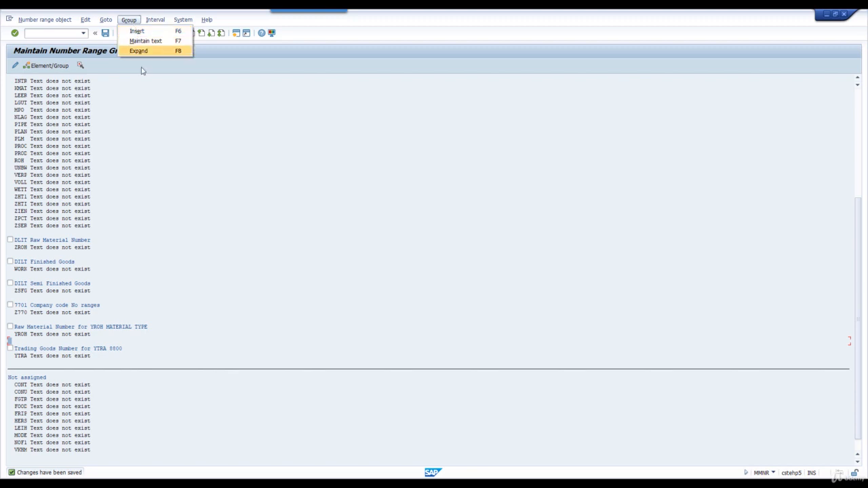
{"action": "left_click", "coordinate": [21, 22]}
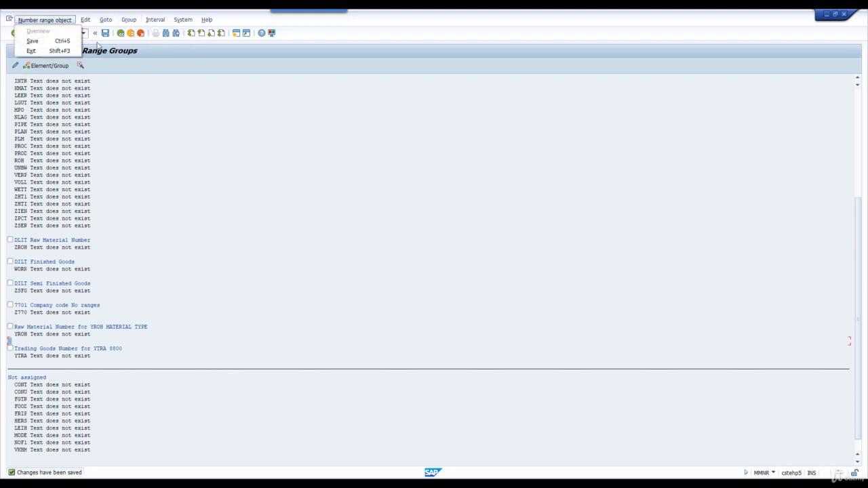
{"action": "left_click", "coordinate": [173, 219]}
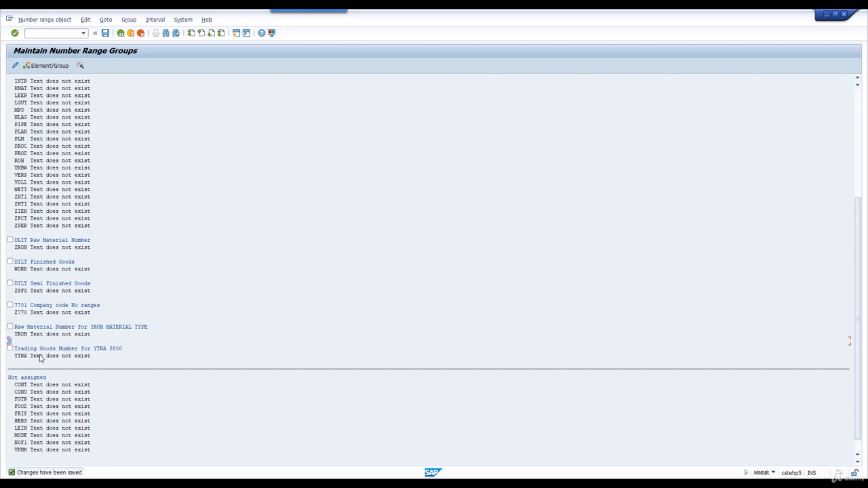
Leave the number range groups, switch to the notes in Adobe Acrobat Reader and copy the material groups transaction code OMSF
{"action": "left_click", "coordinate": [120, 32]}
{"action": "left_click", "coordinate": [505, 483]}
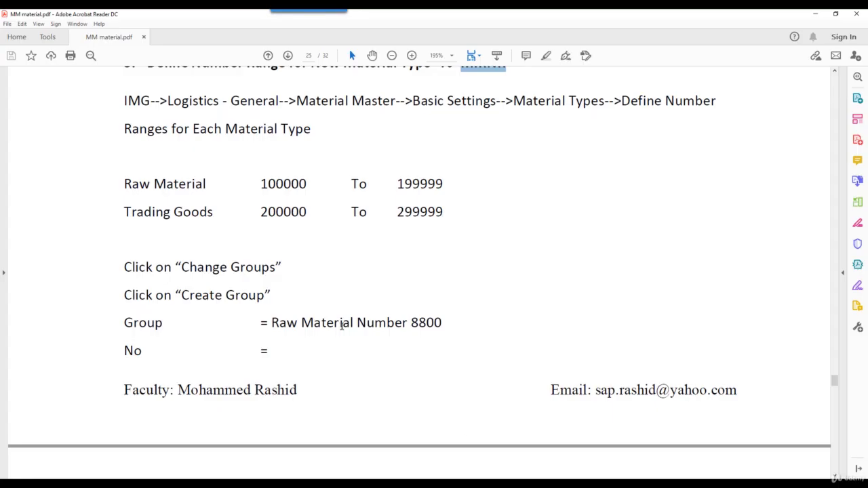
{"action": "scroll", "coordinate": [343, 328], "scroll_direction": "down", "scroll_amount": 2}
{"action": "scroll", "coordinate": [342, 328], "scroll_direction": "down", "scroll_amount": 5}
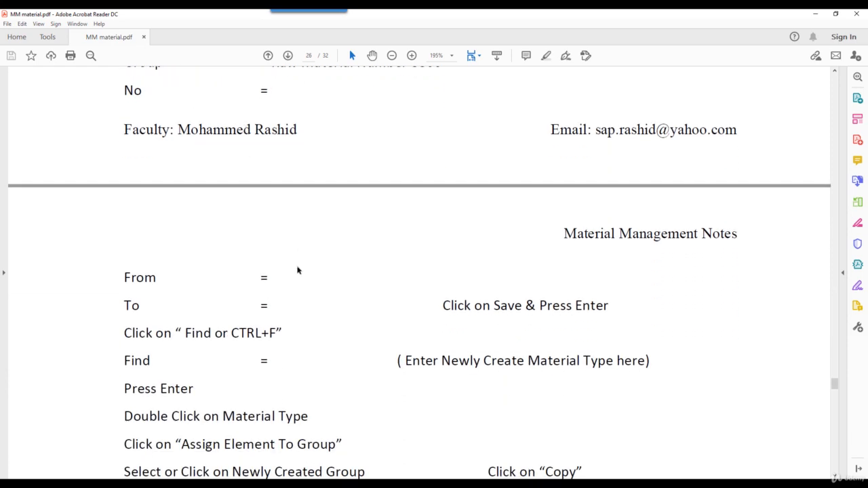
{"action": "scroll", "coordinate": [296, 269], "scroll_direction": "down", "scroll_amount": 3}
{"action": "scroll", "coordinate": [248, 287], "scroll_direction": "down", "scroll_amount": 18}
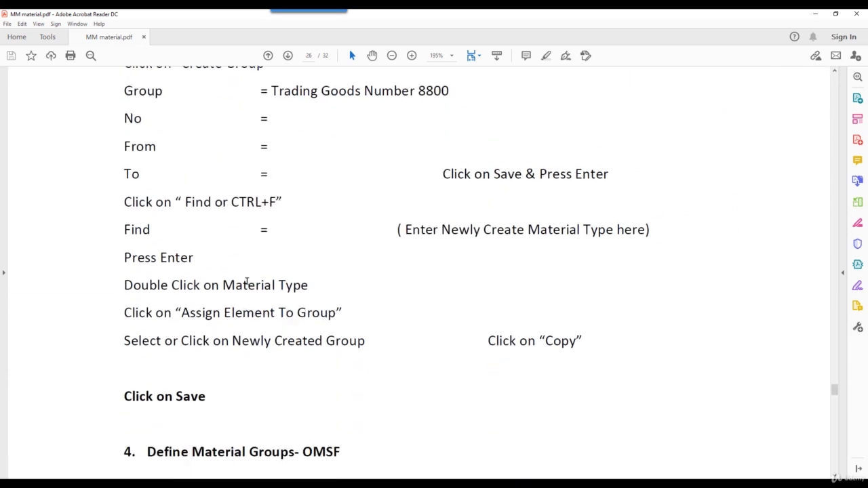
{"action": "scroll", "coordinate": [247, 284], "scroll_direction": "down", "scroll_amount": 3}
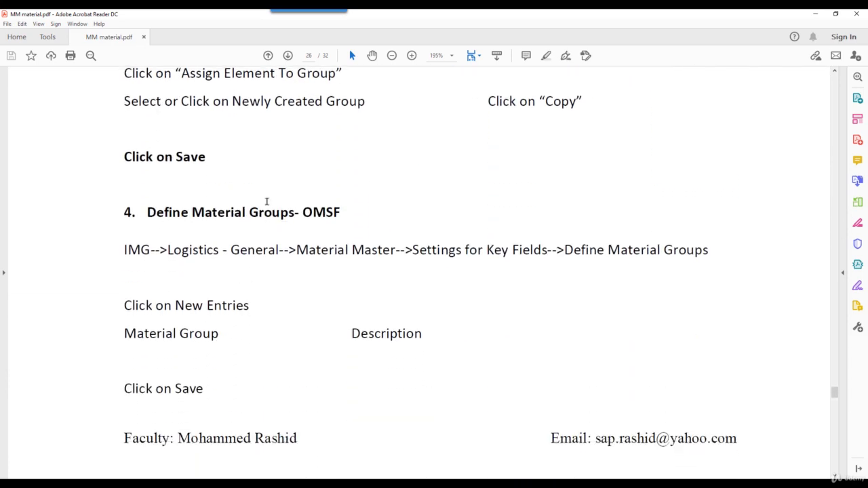
{"action": "double_click", "coordinate": [337, 212]}
{"action": "key", "text": "ctrl+c"}
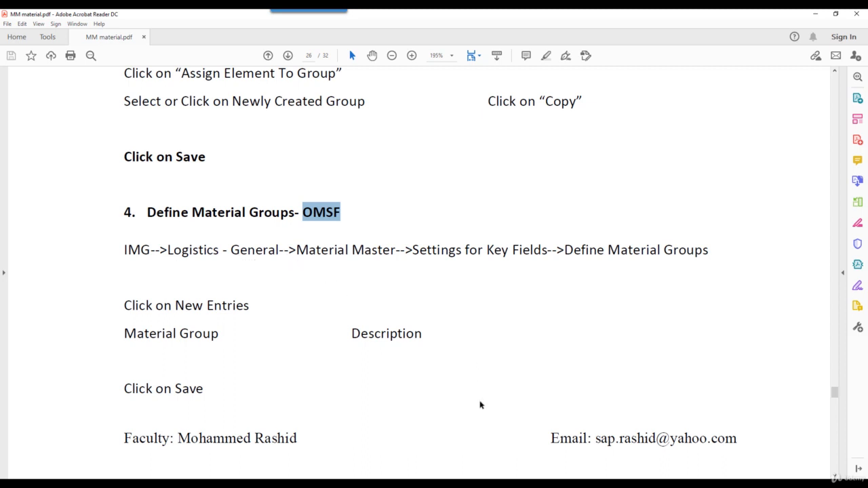
Switch to the SAP session showing Material Master Number Ranges and start transaction OMSF there
{"action": "mouse_move", "coordinate": [454, 485]}
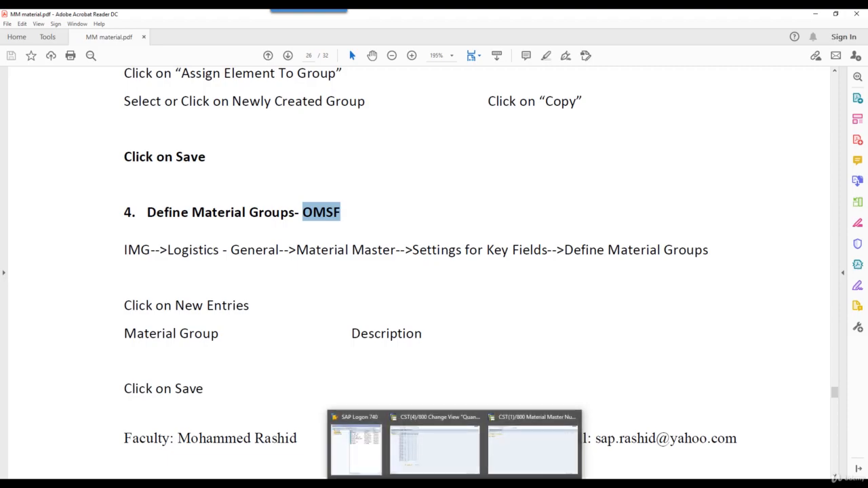
{"action": "left_click", "coordinate": [535, 456]}
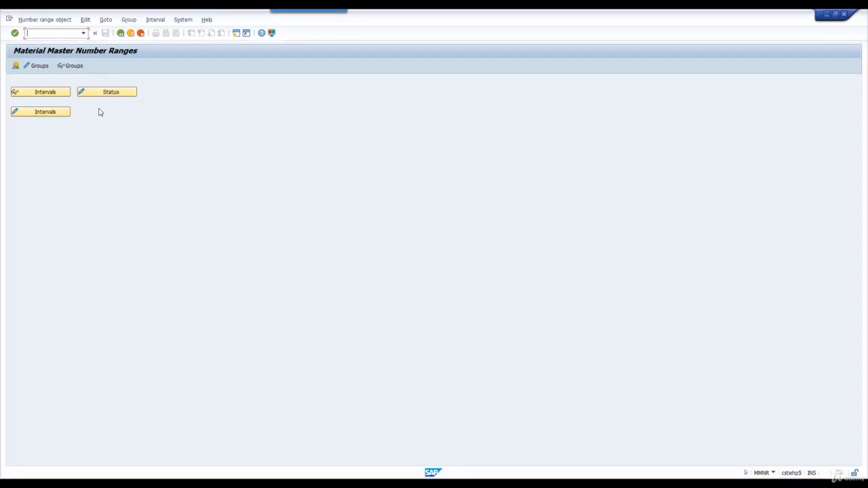
{"action": "type", "text": "/n"}
{"action": "key", "text": "ctrl+v"}
{"action": "key", "text": "Return"}
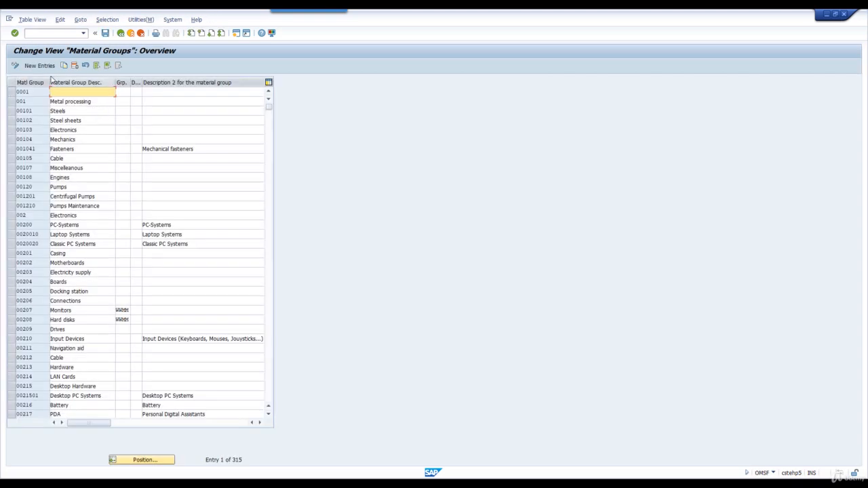
Create new entries for material groups Y001 with description BATH and Y002 with description LIGHTING
{"action": "left_click", "coordinate": [44, 67]}
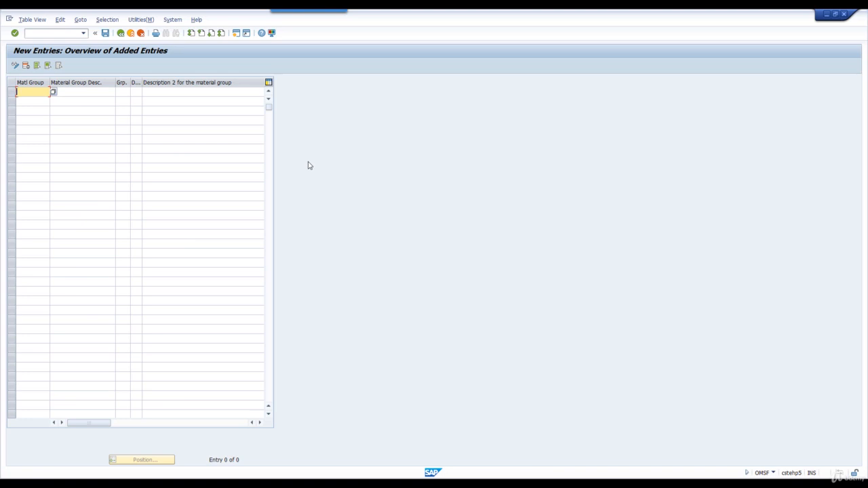
{"action": "type", "text": "BATH"}
{"action": "key", "text": "Tab"}
{"action": "type", "text": "BAT"}
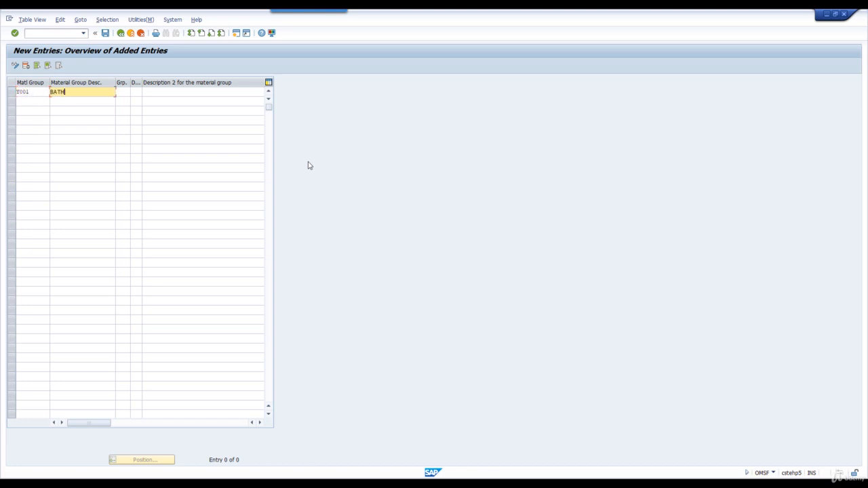
{"action": "left_click", "coordinate": [22, 103]}
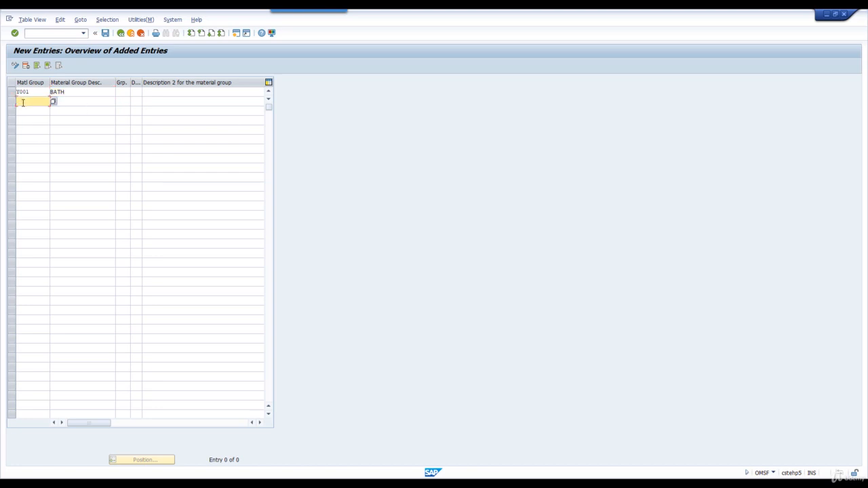
{"action": "key", "text": "Tab"}
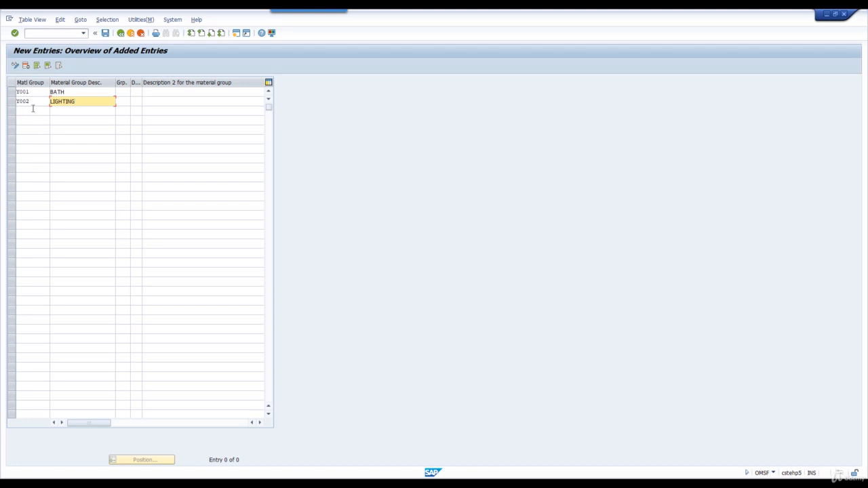
Add material group Y003 with description TILES and save the new entries
{"action": "left_click", "coordinate": [42, 112]}
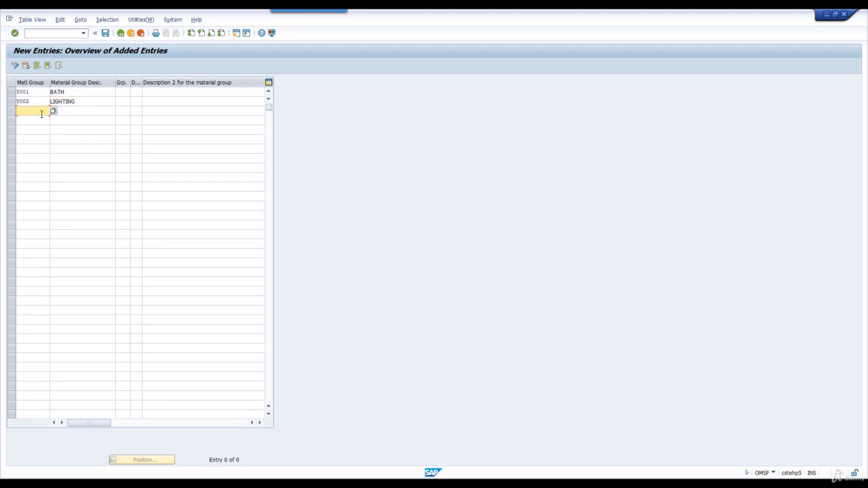
{"action": "type", "text": "Y003"}
{"action": "key", "text": "Tab"}
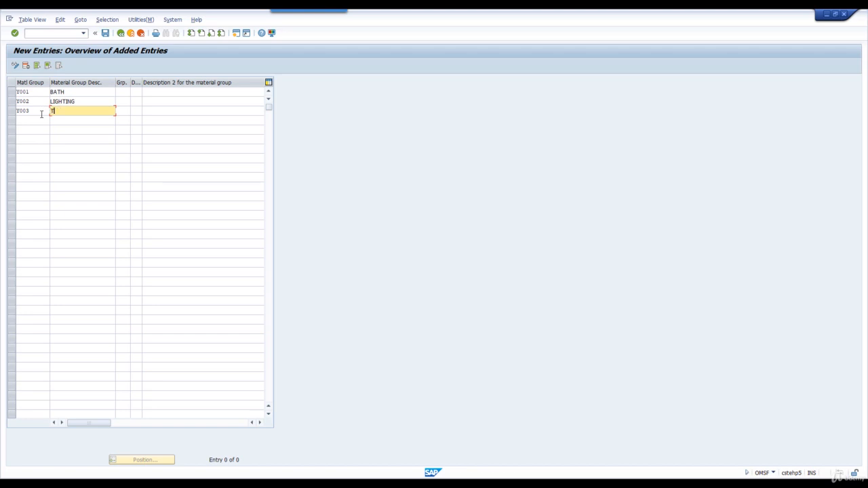
{"action": "left_click", "coordinate": [105, 33]}
{"action": "key", "text": "Return"}
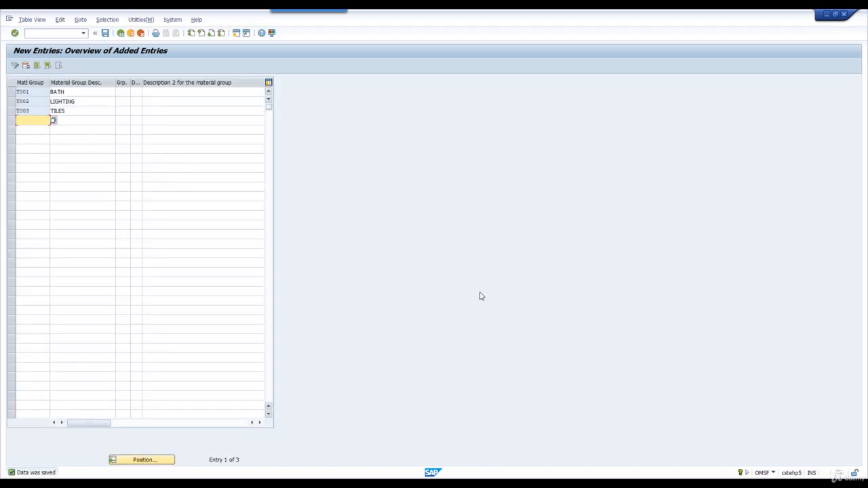
Switch to the notes in Adobe Acrobat Reader and review the transaction codes listed for creating, changing and displaying the material master
{"action": "left_click", "coordinate": [522, 484]}
{"action": "scroll", "coordinate": [472, 383], "scroll_direction": "down", "scroll_amount": 10}
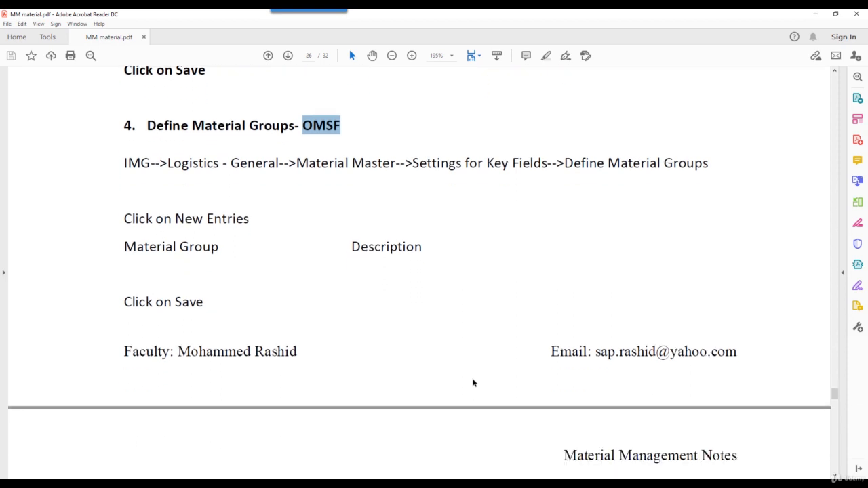
{"action": "scroll", "coordinate": [441, 339], "scroll_direction": "down", "scroll_amount": 1}
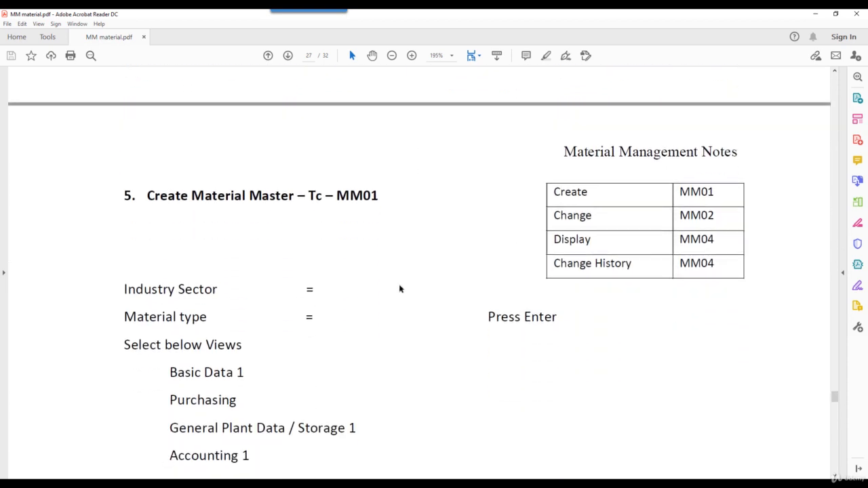
{"action": "scroll", "coordinate": [411, 289], "scroll_direction": "down", "scroll_amount": 1}
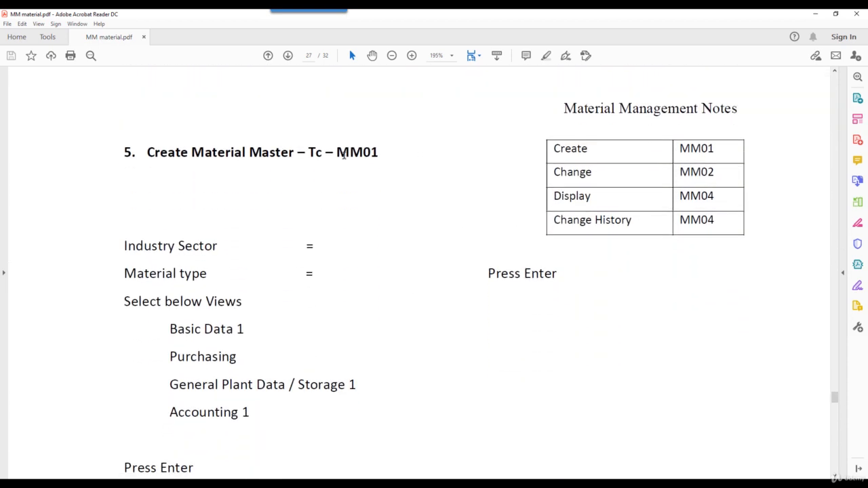
{"action": "left_click_drag", "start_coordinate": [336, 152], "coordinate": [379, 152]}
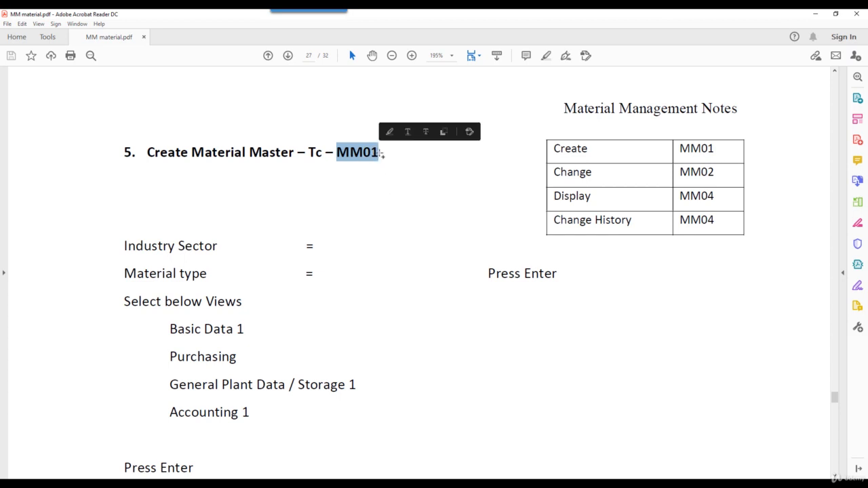
{"action": "left_click", "coordinate": [380, 152]}
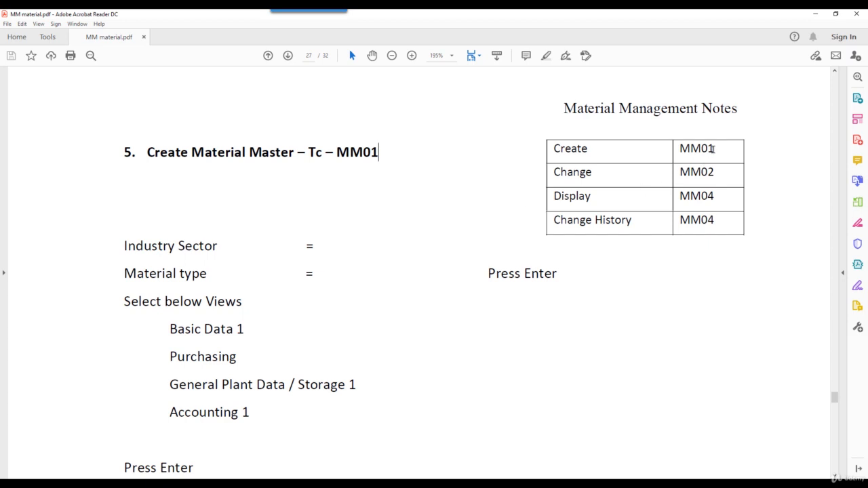
{"action": "left_click_drag", "start_coordinate": [713, 148], "coordinate": [715, 195]}
{"action": "left_click", "coordinate": [712, 197]}
{"action": "left_click_drag", "start_coordinate": [714, 196], "coordinate": [708, 196]}
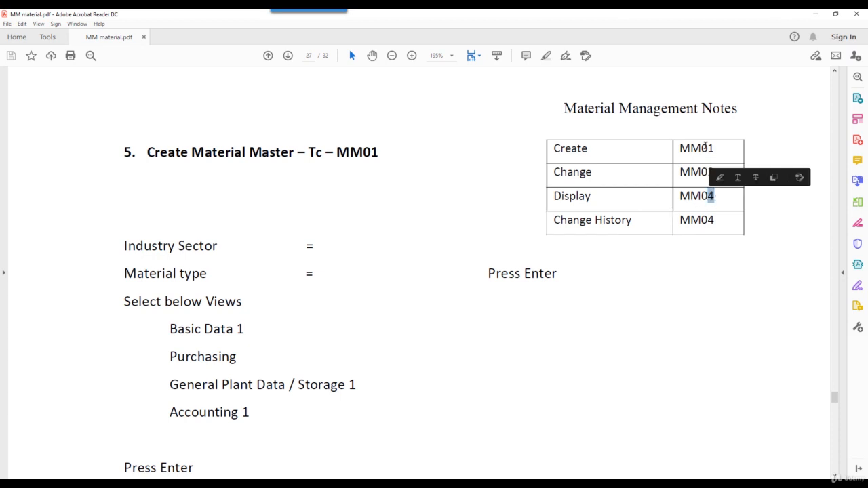
{"action": "left_click", "coordinate": [701, 195]}
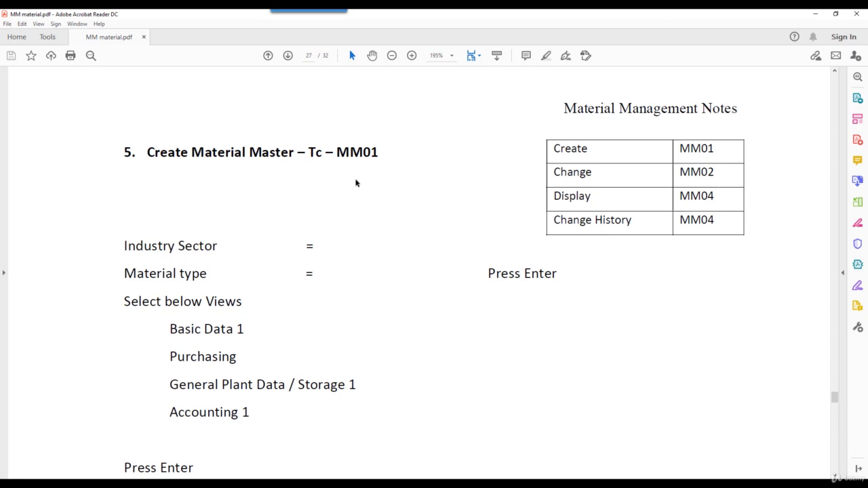
Copy the transaction code MM01 from the notes, switch to SAP and start that transaction with /N
{"action": "left_click_drag", "start_coordinate": [337, 154], "coordinate": [387, 155]}
{"action": "key", "text": "ctrl+c"}
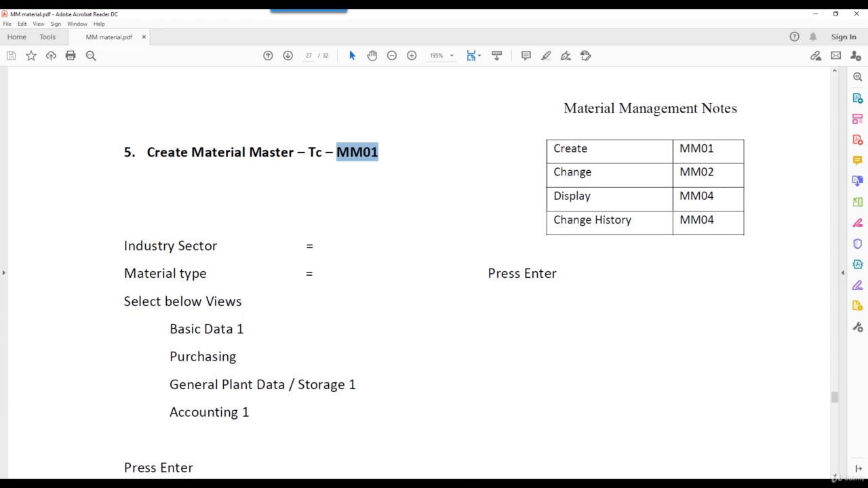
{"action": "mouse_move", "coordinate": [455, 479]}
{"action": "left_click", "coordinate": [542, 428]}
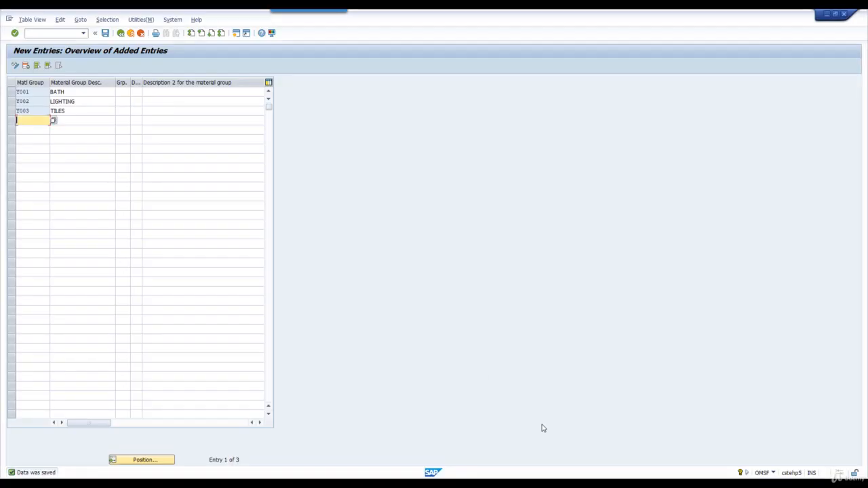
{"action": "left_click", "coordinate": [47, 34]}
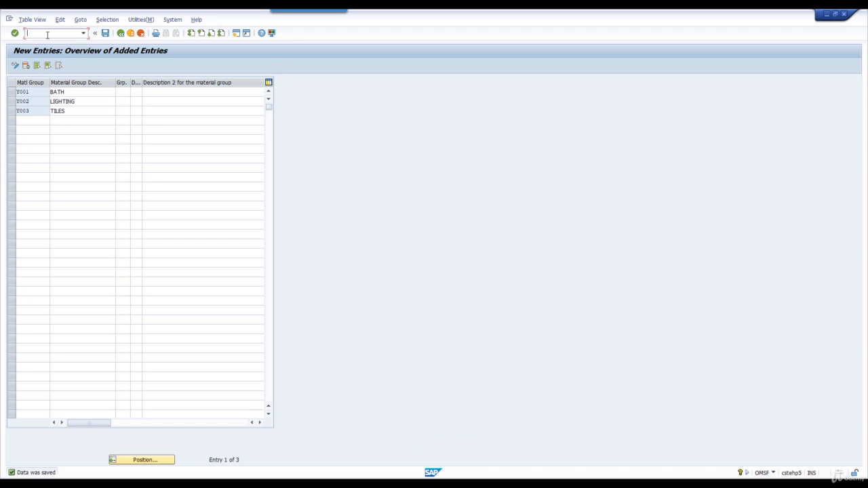
{"action": "type", "text": "/N"}
{"action": "key", "text": "ctrl+v"}
{"action": "key", "text": "Return"}
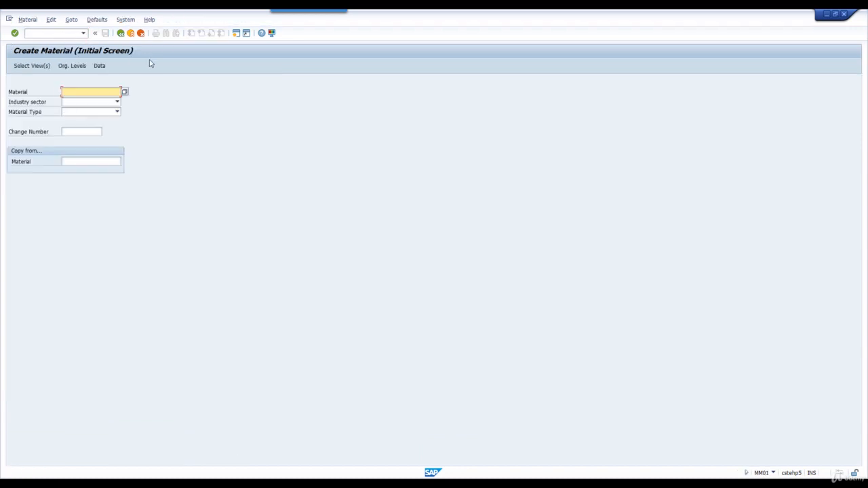
Set the new material's industry sector to Retail and material type to YTRA Trading goods 8800, and continue to view selection
{"action": "left_click", "coordinate": [117, 101]}
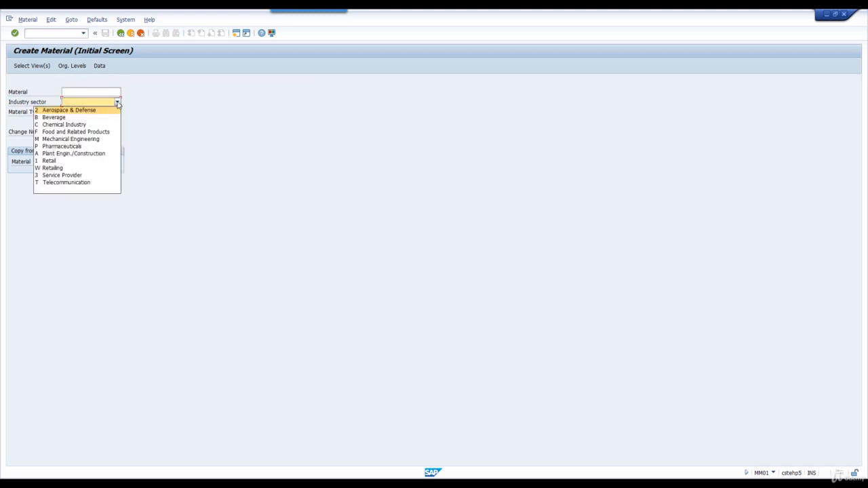
{"action": "left_click", "coordinate": [70, 162]}
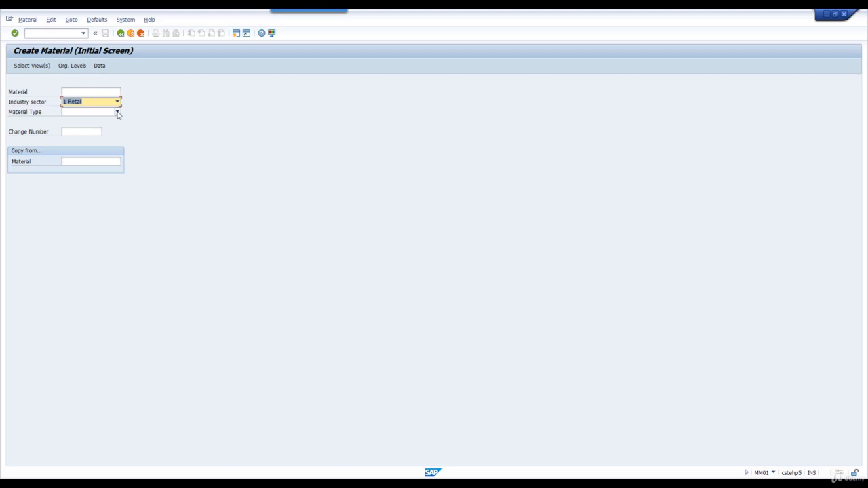
{"action": "left_click", "coordinate": [117, 112]}
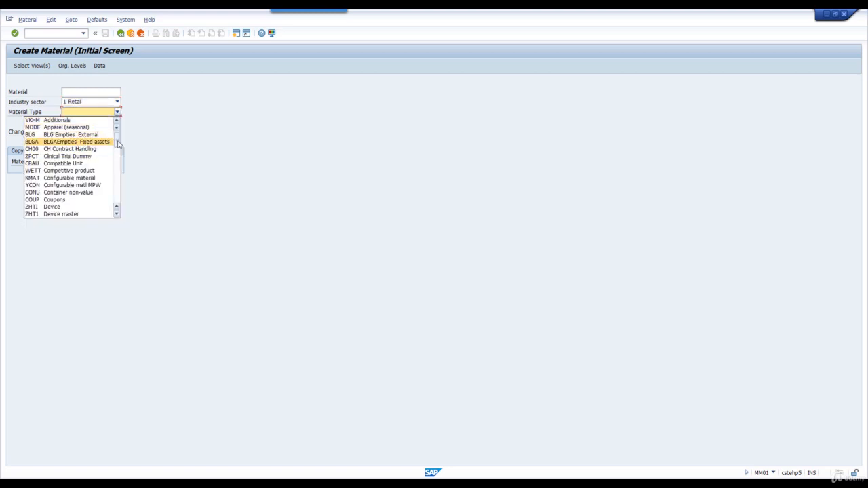
{"action": "left_click_drag", "start_coordinate": [116, 139], "coordinate": [117, 202]}
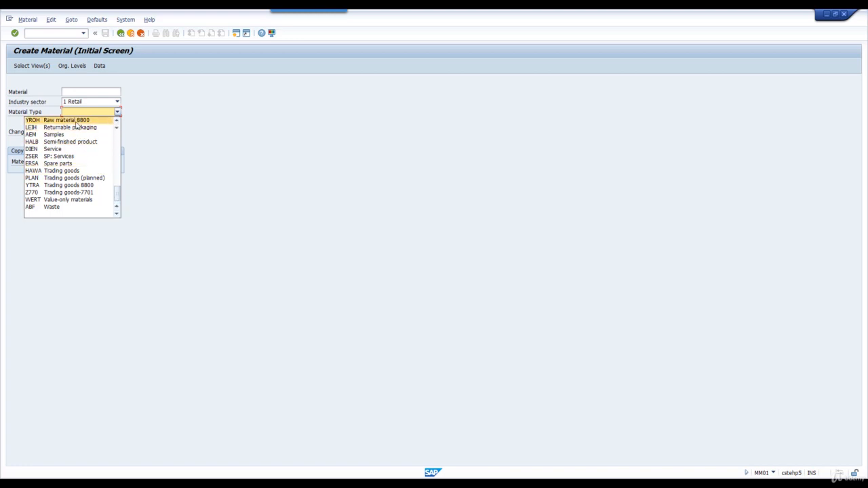
{"action": "left_click", "coordinate": [116, 122]}
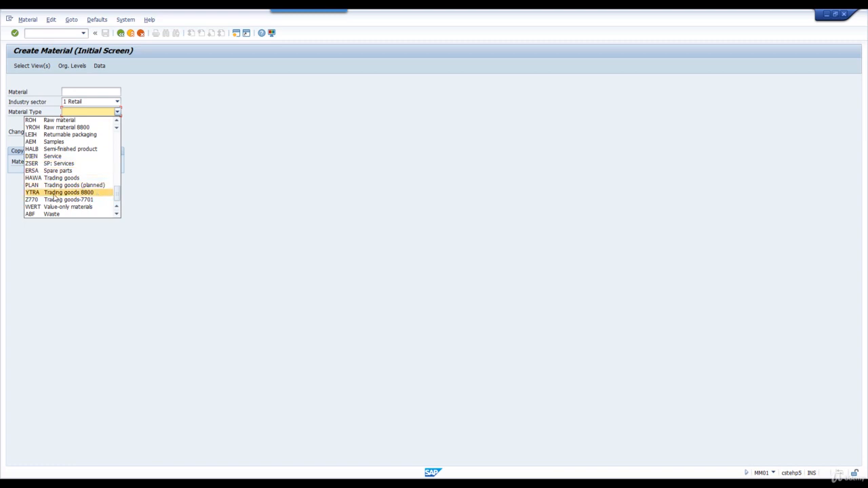
{"action": "left_click", "coordinate": [68, 193]}
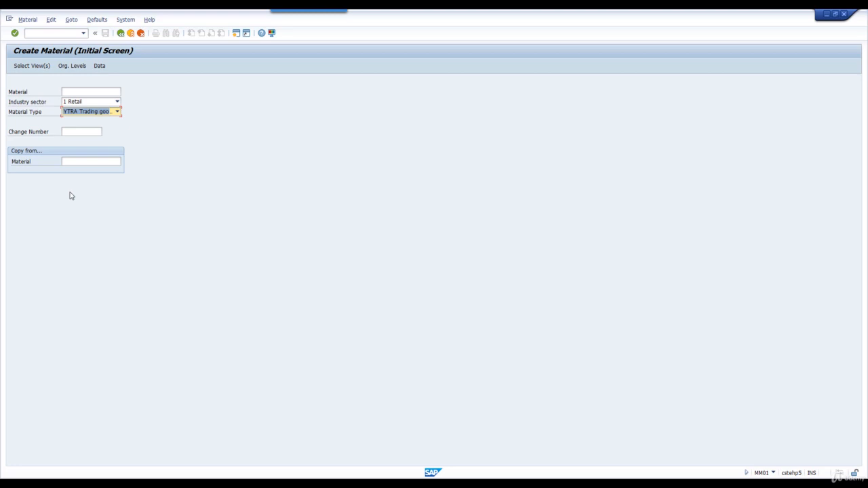
{"action": "key", "text": "Return"}
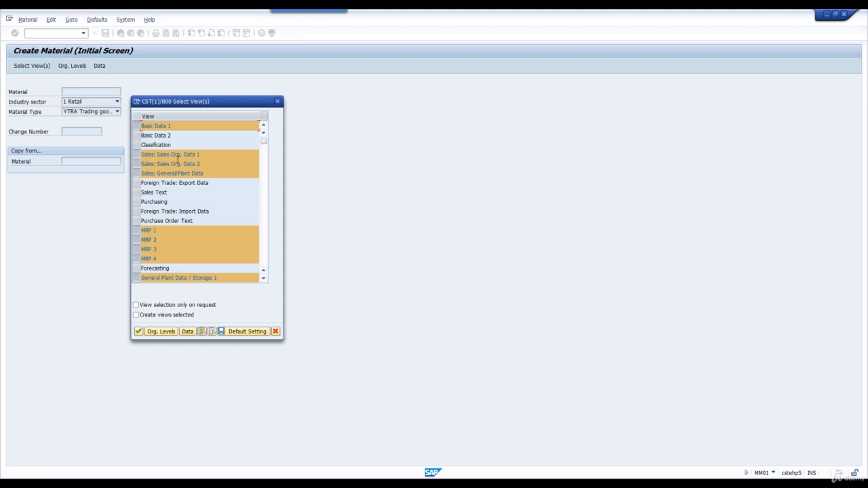
Deselect the three highlighted Sales views and MRP 1 to MRP 4, and add the Purchasing view to the selection
{"action": "left_click", "coordinate": [136, 174]}
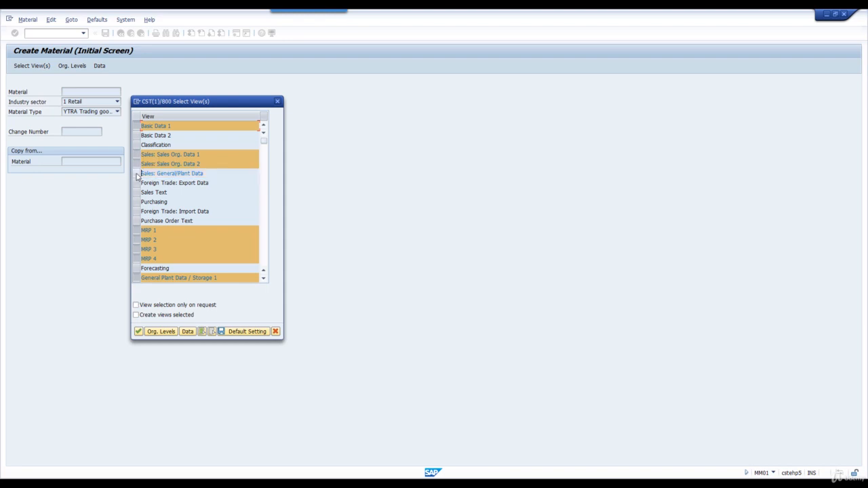
{"action": "left_click", "coordinate": [137, 164]}
{"action": "left_click", "coordinate": [138, 156]}
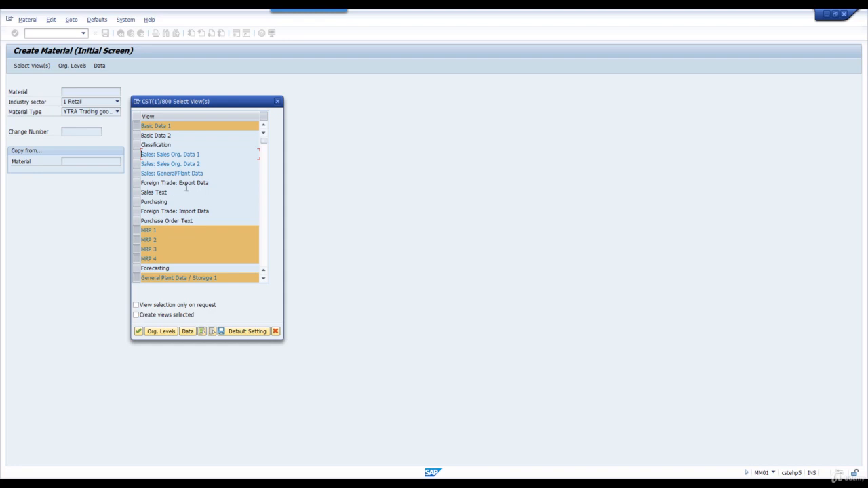
{"action": "left_click", "coordinate": [138, 202]}
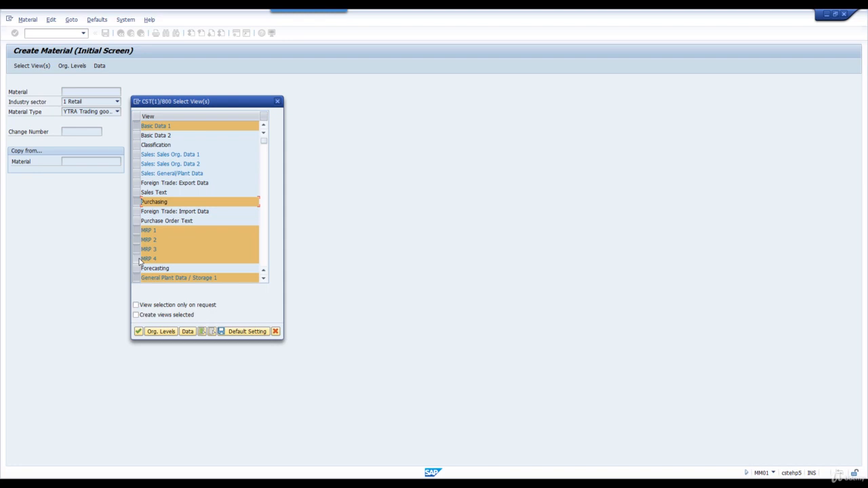
{"action": "left_click", "coordinate": [139, 259]}
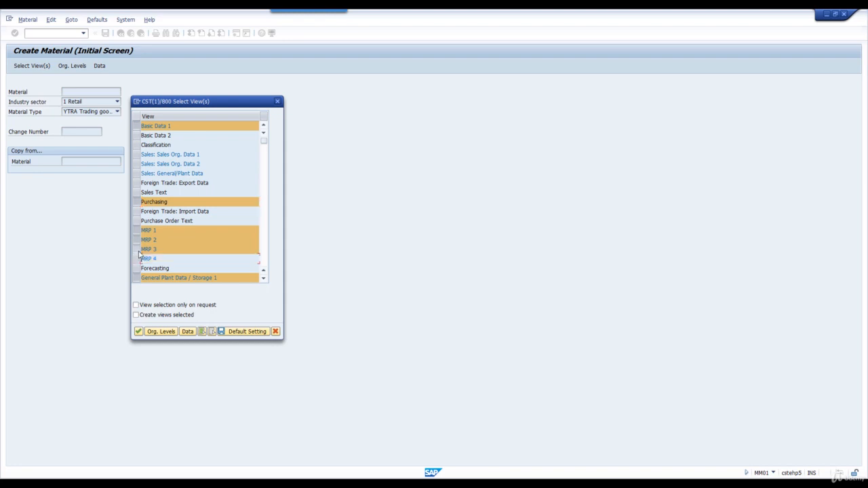
{"action": "left_click", "coordinate": [139, 249]}
{"action": "left_click", "coordinate": [140, 240]}
{"action": "left_click", "coordinate": [139, 230]}
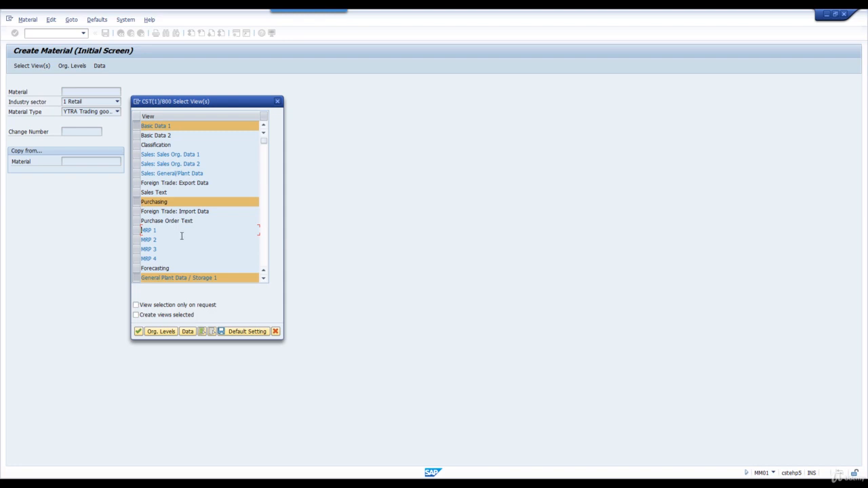
Deselect the Costing 1 and Costing 2 views and confirm the view selection
{"action": "scroll", "coordinate": [183, 237], "scroll_direction": "down", "scroll_amount": 3}
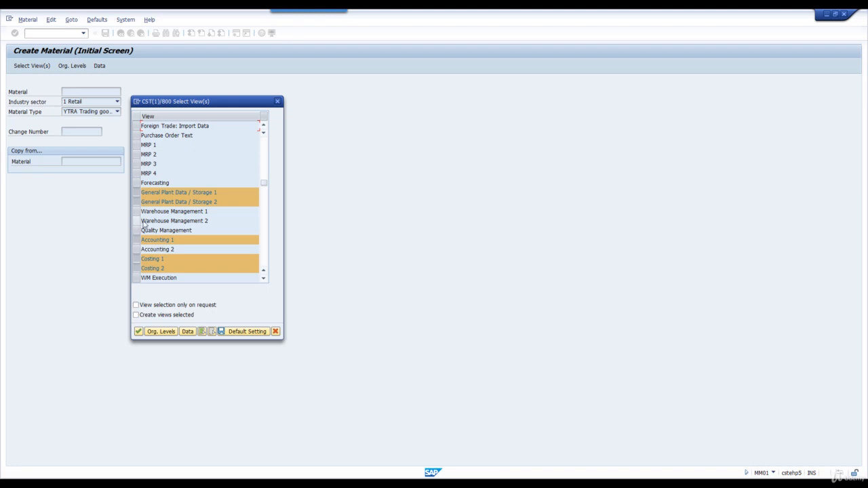
{"action": "left_click", "coordinate": [136, 259]}
{"action": "left_click", "coordinate": [136, 268]}
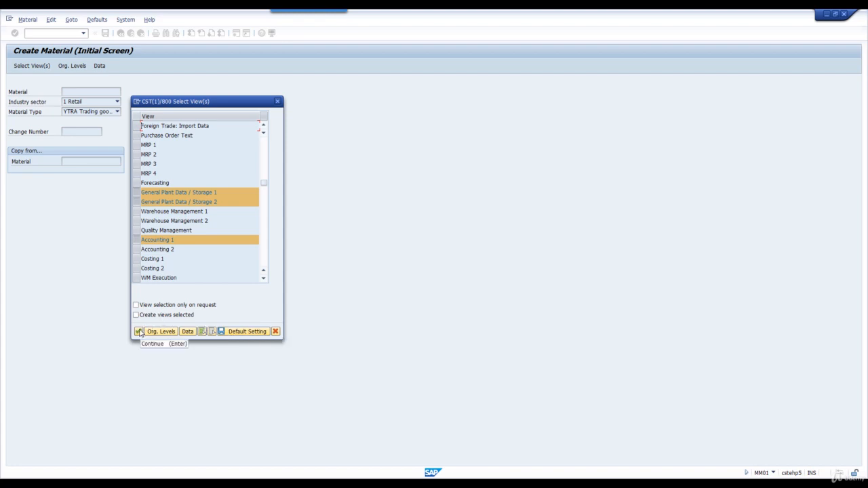
{"action": "left_click", "coordinate": [139, 331]}
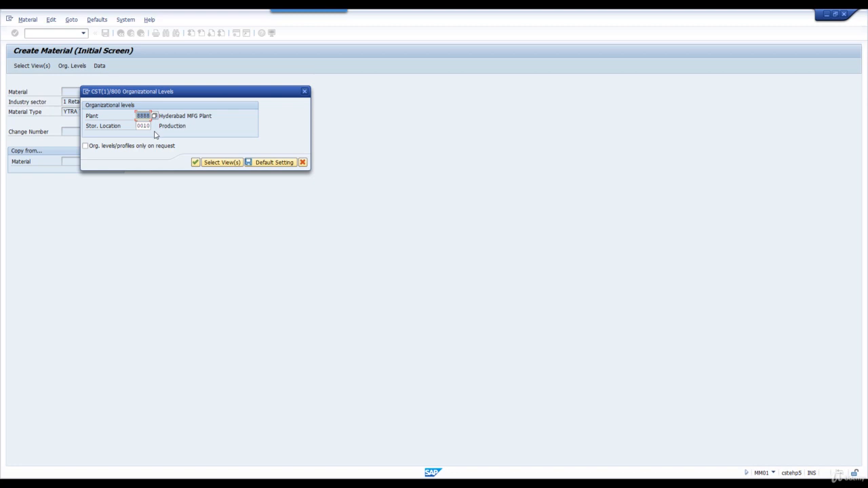
Set the organizational levels to plant 8801 and storage location 0001, and confirm them
{"action": "type", "text": "8801"}
{"action": "key", "text": "Tab"}
{"action": "type", "text": "0001"}
{"action": "key", "text": "Return"}
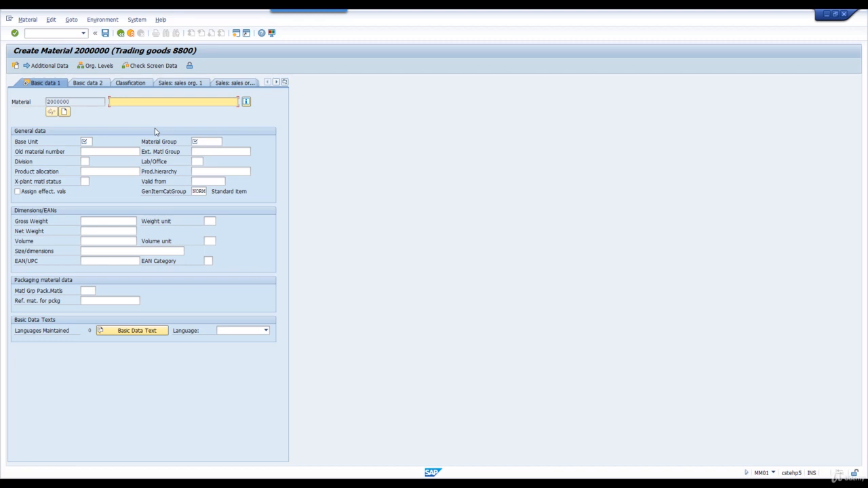
Enter the material description Computer and set the base unit to EA in Basic data 1
{"action": "left_click_drag", "start_coordinate": [75, 103], "coordinate": [40, 107]}
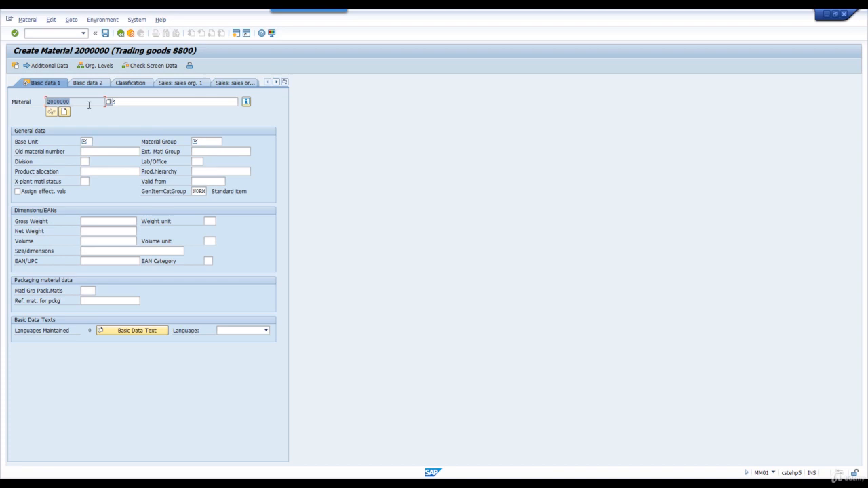
{"action": "left_click", "coordinate": [141, 103]}
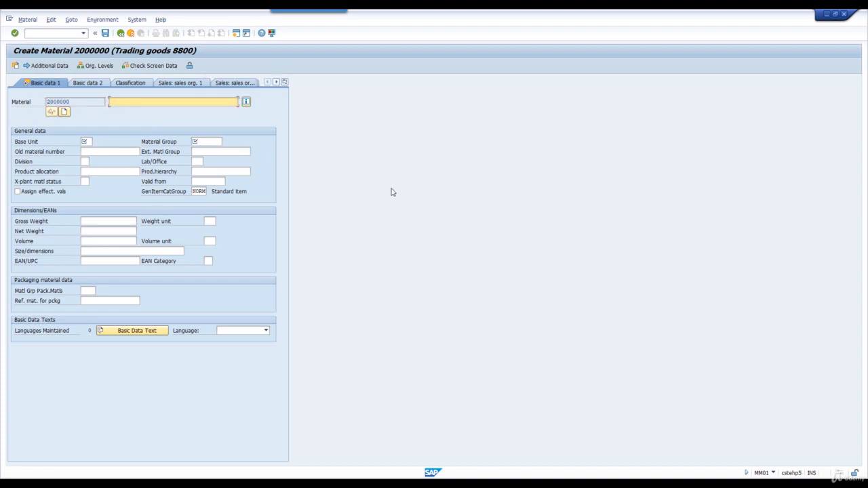
{"action": "type", "text": "d"}
{"action": "type", "text": "Computer"}
{"action": "left_click", "coordinate": [86, 141]}
{"action": "left_click", "coordinate": [96, 143]}
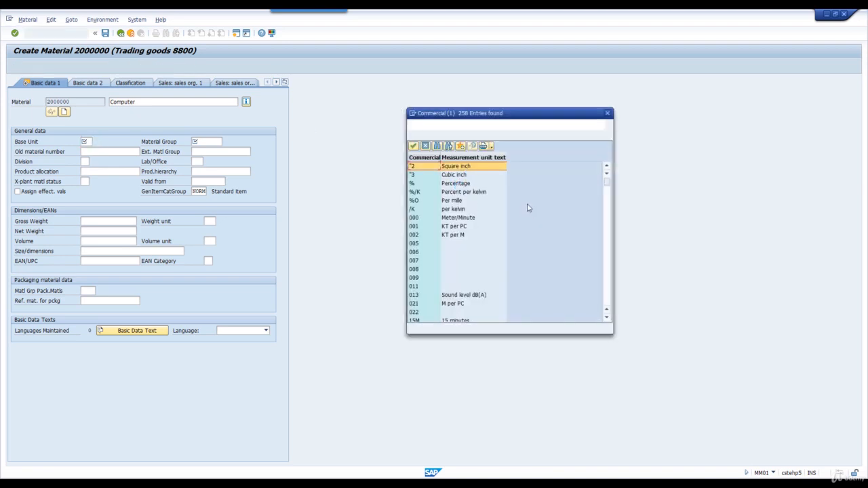
{"action": "left_click", "coordinate": [608, 113]}
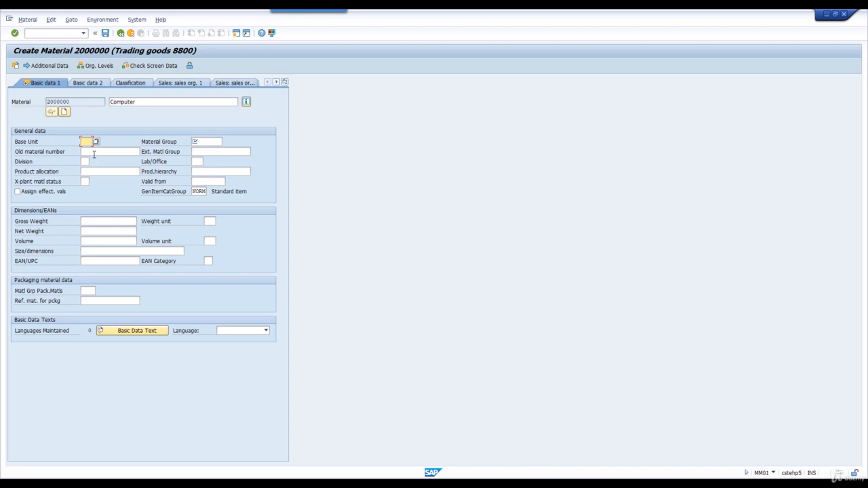
{"action": "type", "text": "ea"}
{"action": "key", "text": "Tab"}
Set the material group to Y001 in the general data
{"action": "left_click", "coordinate": [226, 141]}
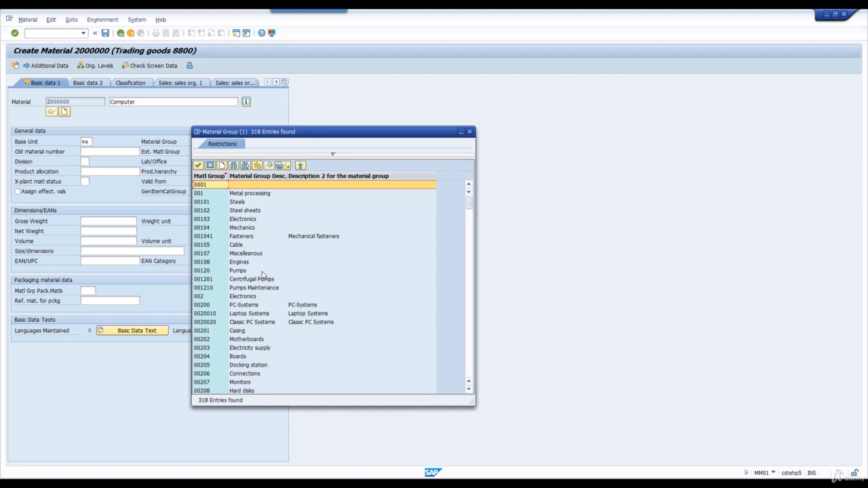
{"action": "left_click", "coordinate": [469, 132]}
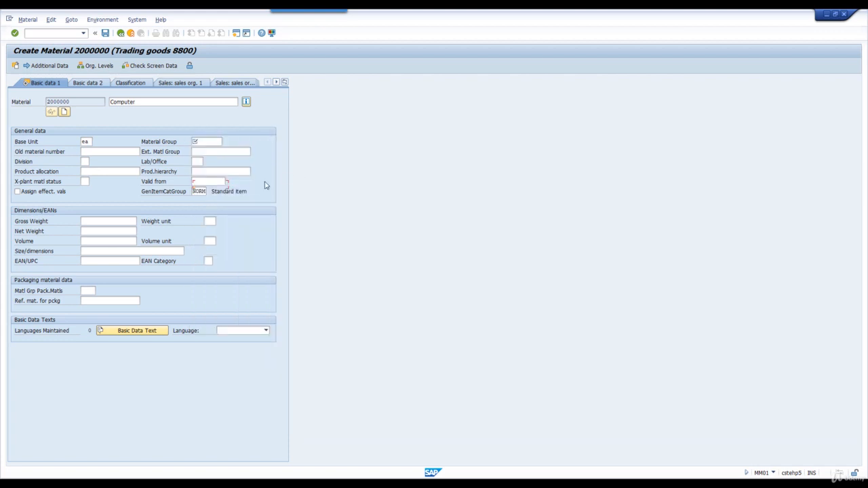
{"action": "type", "text": "y001"}
Look up the available divisions and assign division 88 Retail to the material
{"action": "left_click", "coordinate": [86, 162]}
{"action": "left_click", "coordinate": [93, 163]}
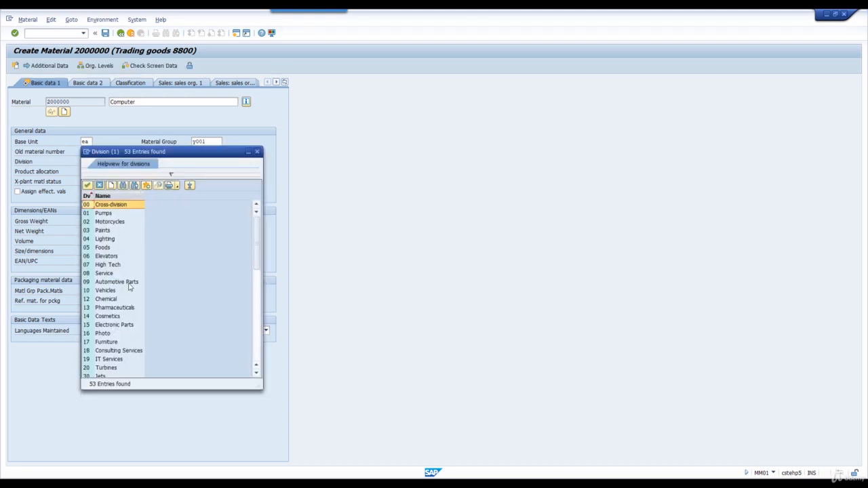
{"action": "scroll", "coordinate": [129, 287], "scroll_direction": "down", "scroll_amount": 4}
{"action": "scroll", "coordinate": [129, 286], "scroll_direction": "down", "scroll_amount": 7}
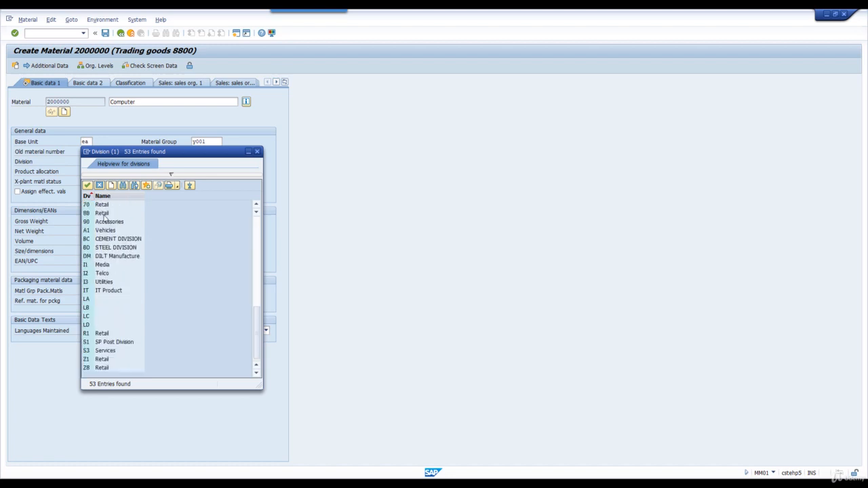
{"action": "left_click", "coordinate": [104, 214]}
{"action": "double_click", "coordinate": [103, 214]}
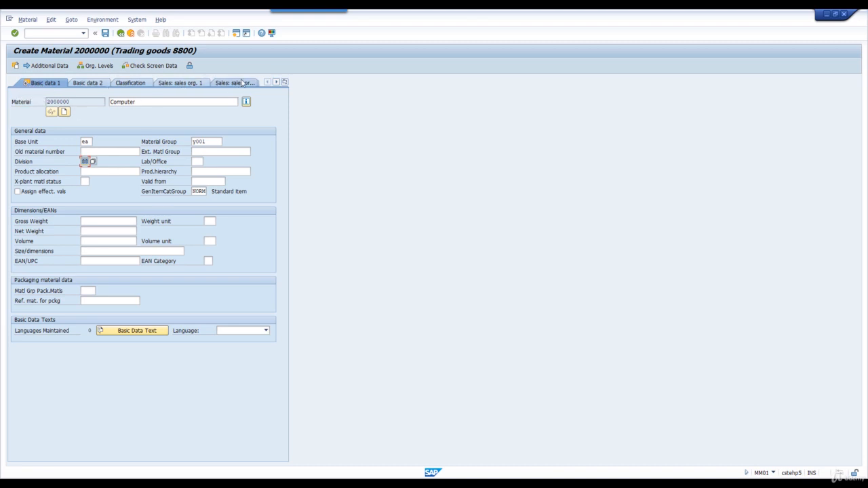
Confirm Basic data 1 to continue to the Purchasing view, and check the list of all available views
{"action": "left_click", "coordinate": [276, 82]}
{"action": "left_click", "coordinate": [276, 82]}
{"action": "left_click", "coordinate": [276, 82]}
{"action": "left_click", "coordinate": [276, 82]}
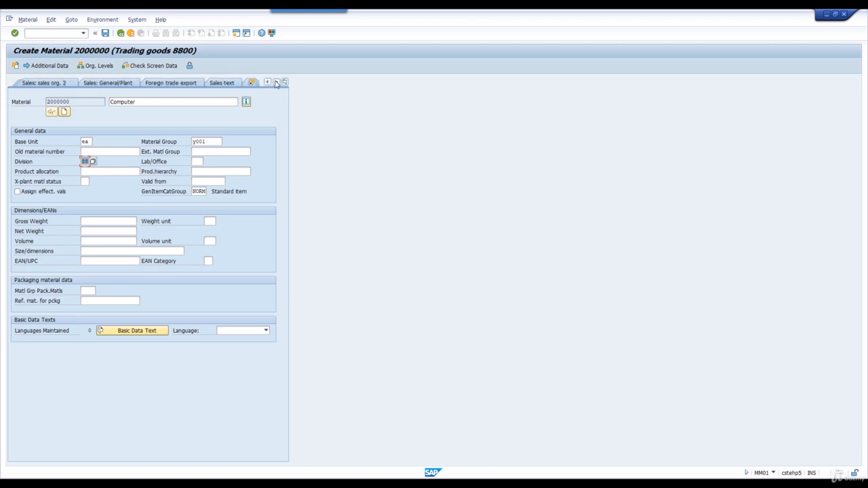
{"action": "left_click", "coordinate": [276, 82]}
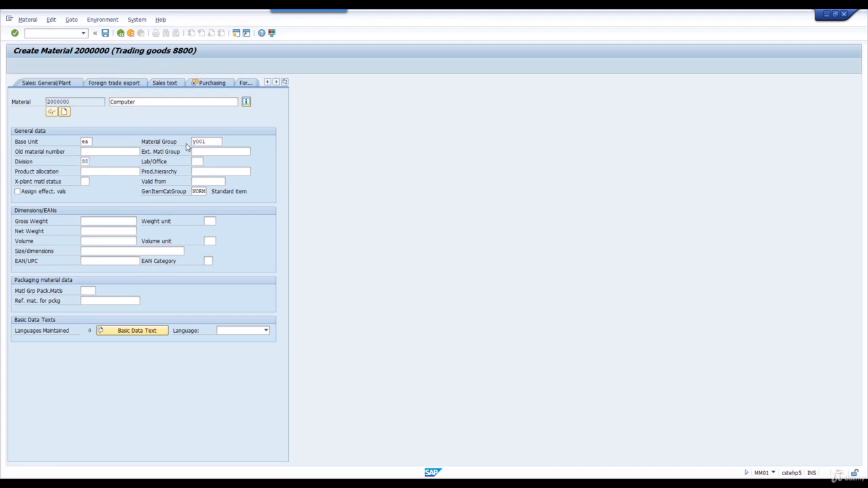
{"action": "key", "text": "Return"}
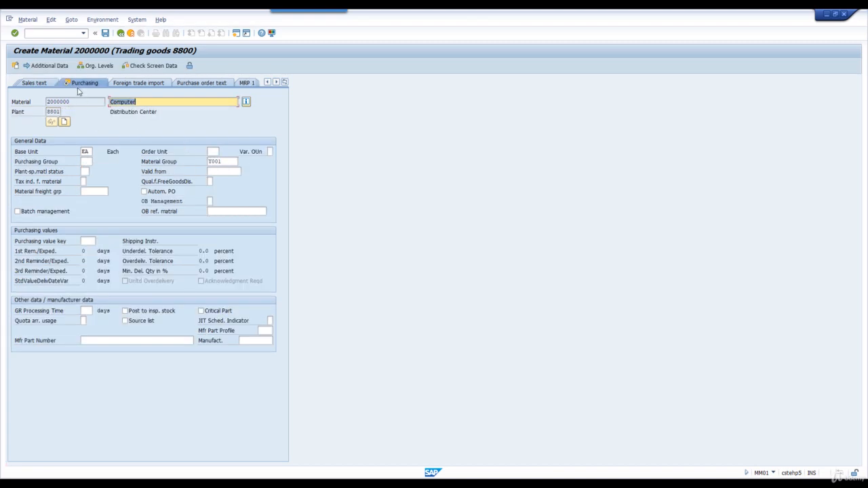
{"action": "left_click", "coordinate": [284, 82]}
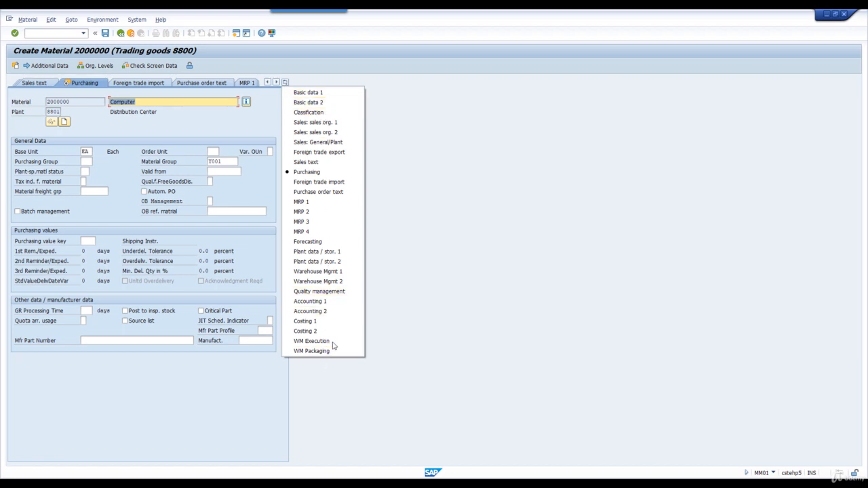
{"action": "left_click", "coordinate": [412, 153]}
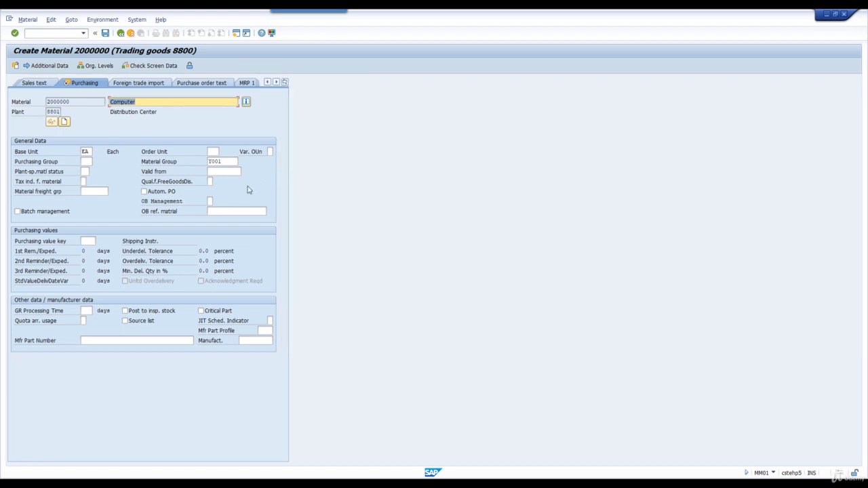
Look up the purchasing groups, assign group 880 Bath to the material, and continue to Plant data / stor. 1
{"action": "left_click", "coordinate": [213, 151]}
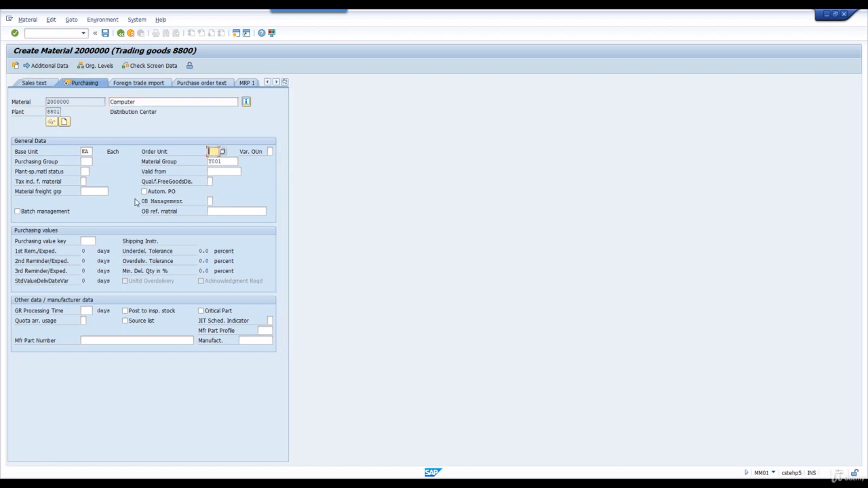
{"action": "left_click", "coordinate": [88, 162]}
{"action": "left_click", "coordinate": [96, 162]}
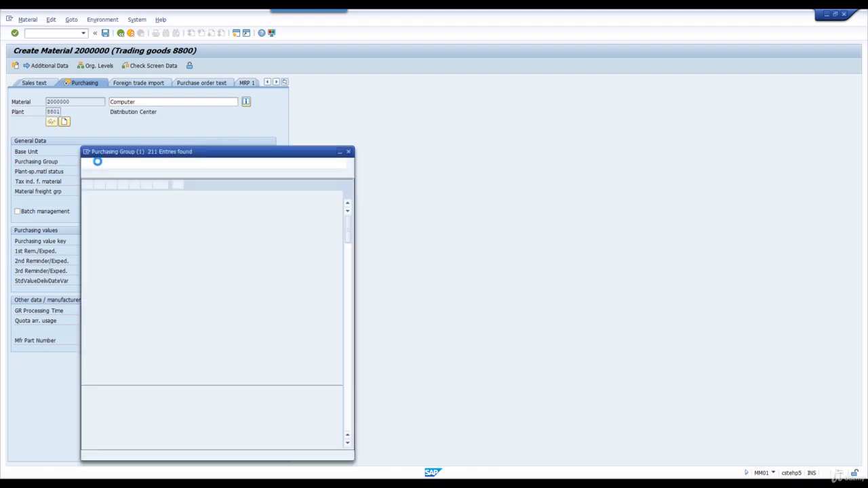
{"action": "scroll", "coordinate": [204, 290], "scroll_direction": "down", "scroll_amount": 6}
{"action": "scroll", "coordinate": [205, 293], "scroll_direction": "down", "scroll_amount": 7}
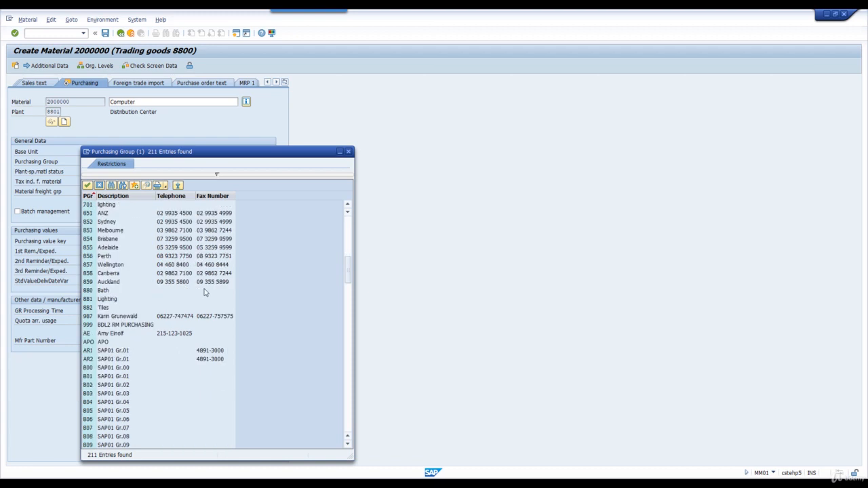
{"action": "scroll", "coordinate": [206, 293], "scroll_direction": "down", "scroll_amount": 2}
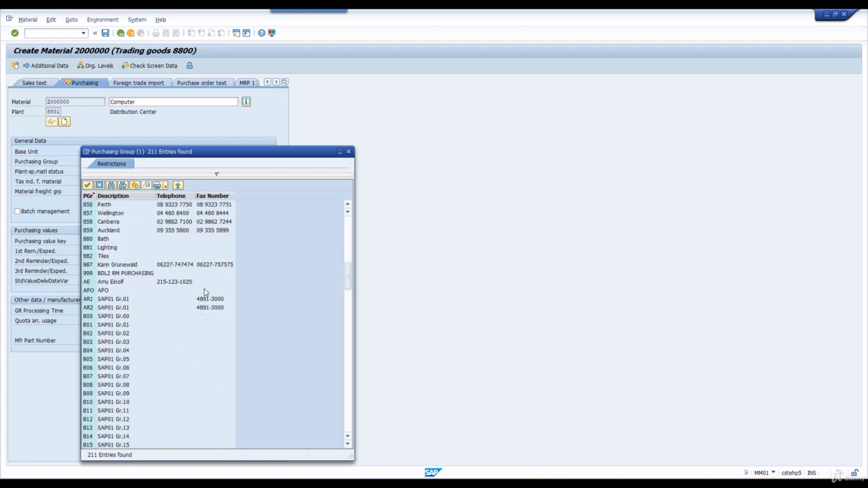
{"action": "double_click", "coordinate": [104, 239]}
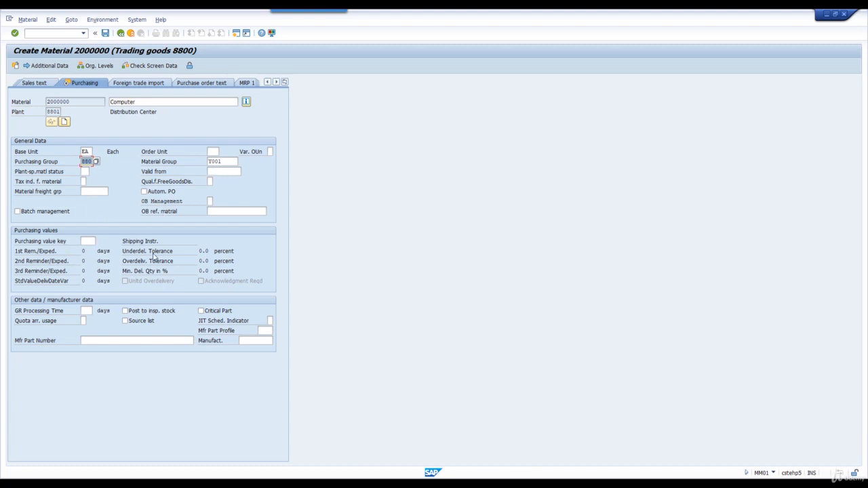
{"action": "key", "text": "Return"}
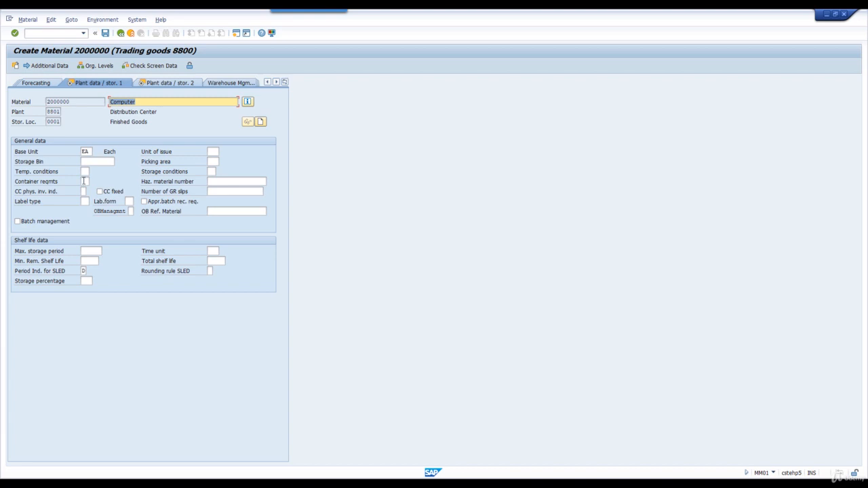
In Plant data / stor. 2, set gross weight 1, net weight 1 and weight unit kg, and continue to Accounting 1
{"action": "key", "text": "Return"}
{"action": "left_click", "coordinate": [83, 230]}
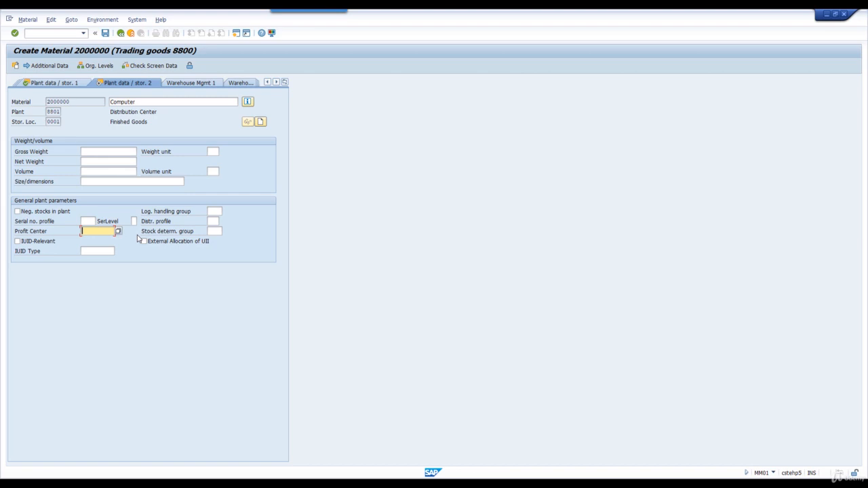
{"action": "left_click", "coordinate": [106, 230]}
{"action": "left_click", "coordinate": [87, 150]}
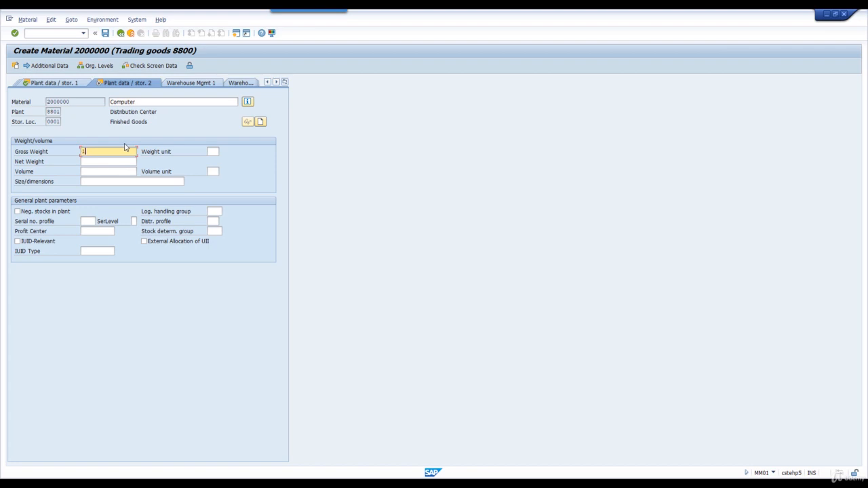
{"action": "type", "text": "1"}
{"action": "left_click", "coordinate": [111, 160]}
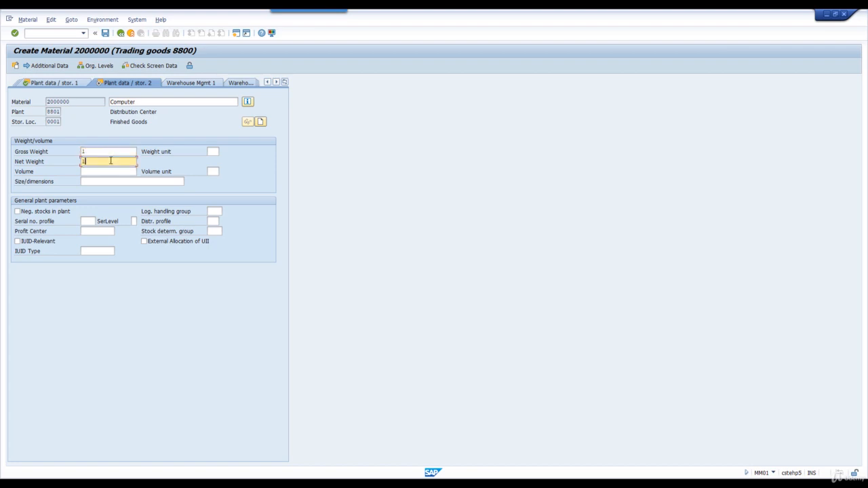
{"action": "left_click", "coordinate": [214, 150]}
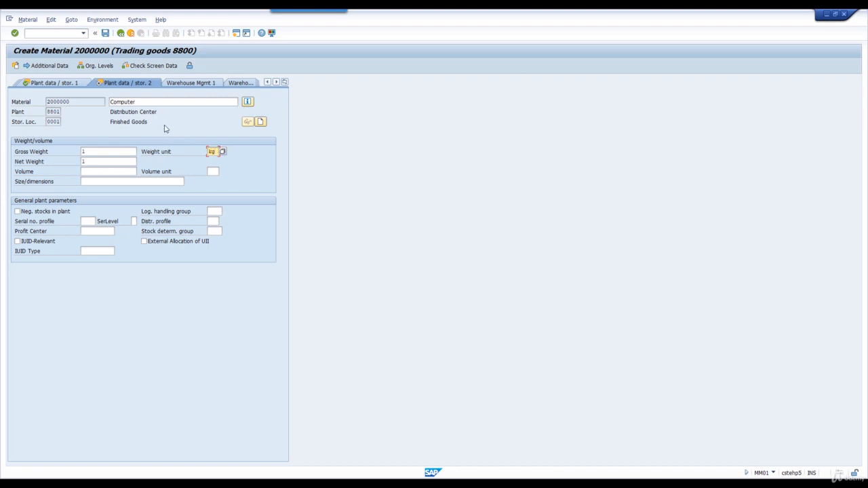
{"action": "key", "text": "Return"}
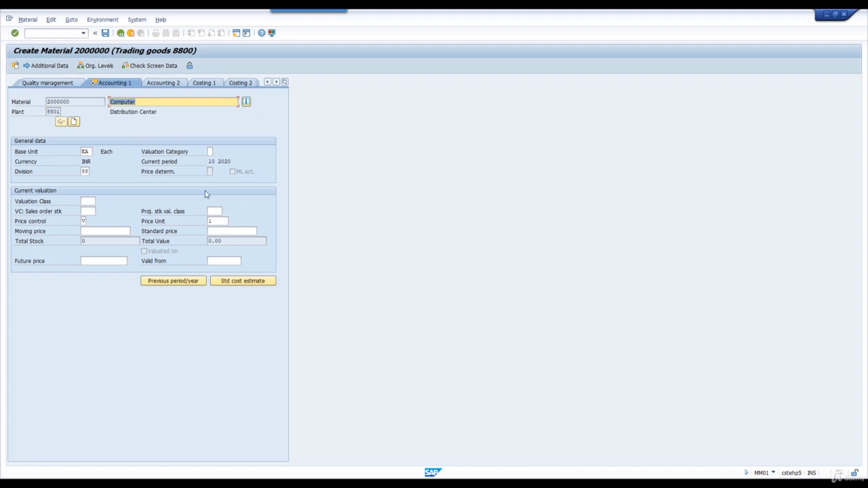
Look up the available valuation classes and assign 3100 Trading goods to the material
{"action": "left_click", "coordinate": [87, 201]}
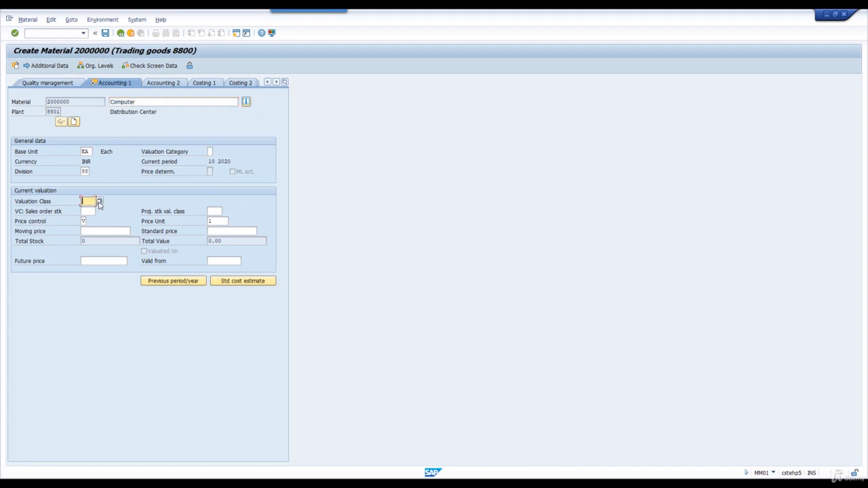
{"action": "left_click", "coordinate": [99, 203]}
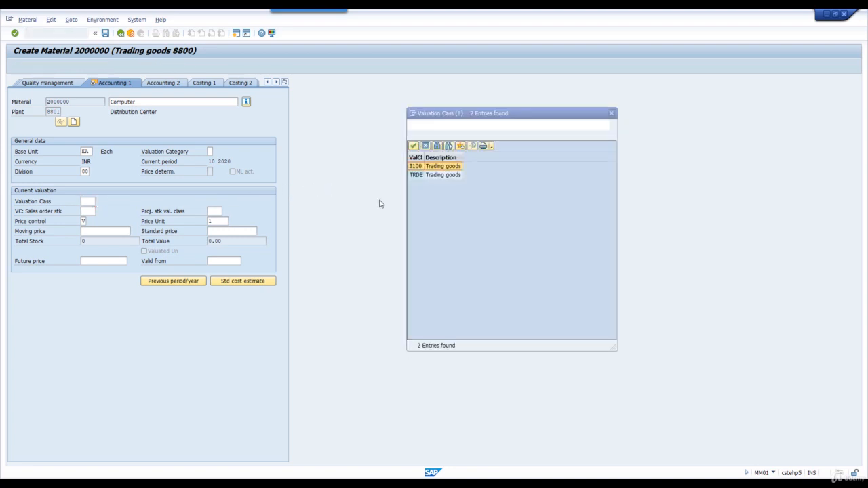
{"action": "left_click", "coordinate": [420, 168]}
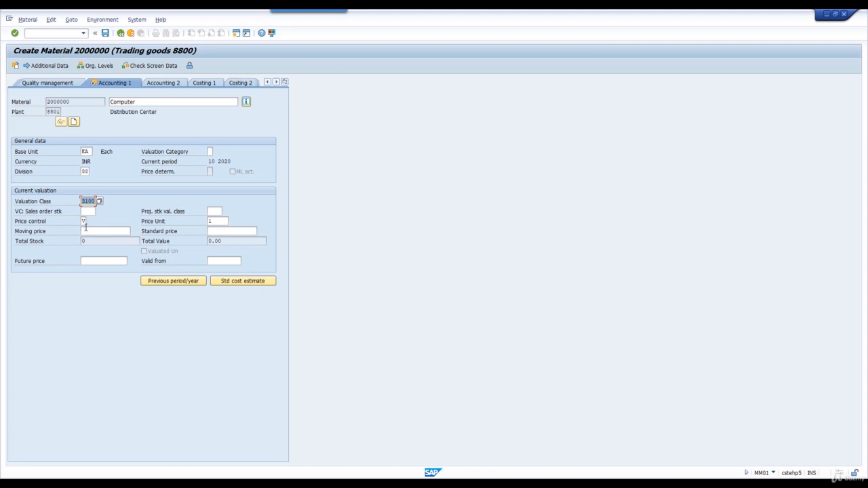
Set the moving price to 100 and save the material's data when leaving the last data screen
{"action": "left_click", "coordinate": [86, 230]}
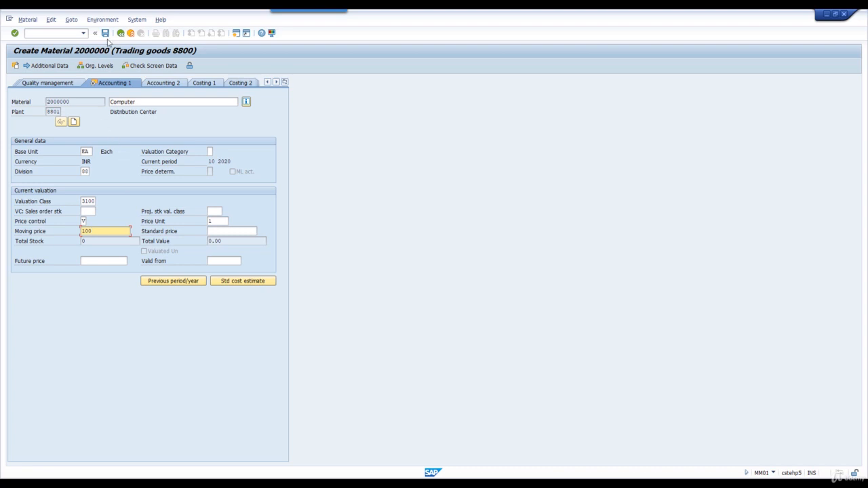
{"action": "key", "text": "Return"}
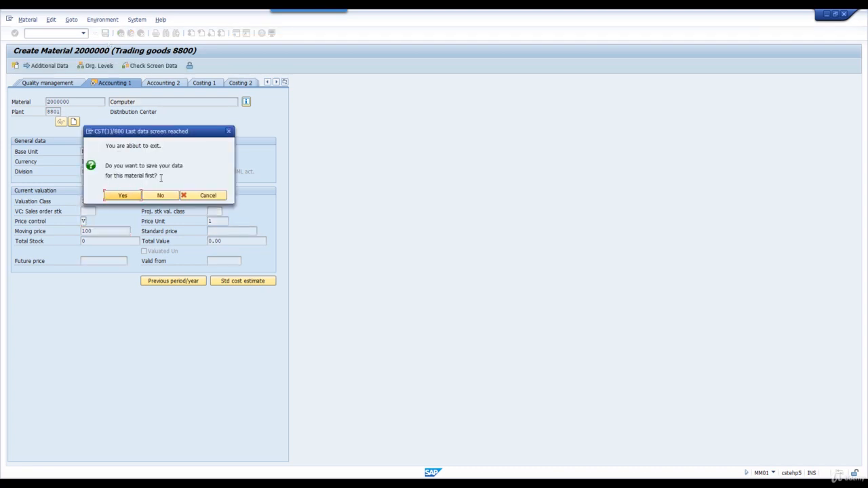
{"action": "left_click", "coordinate": [116, 197]}
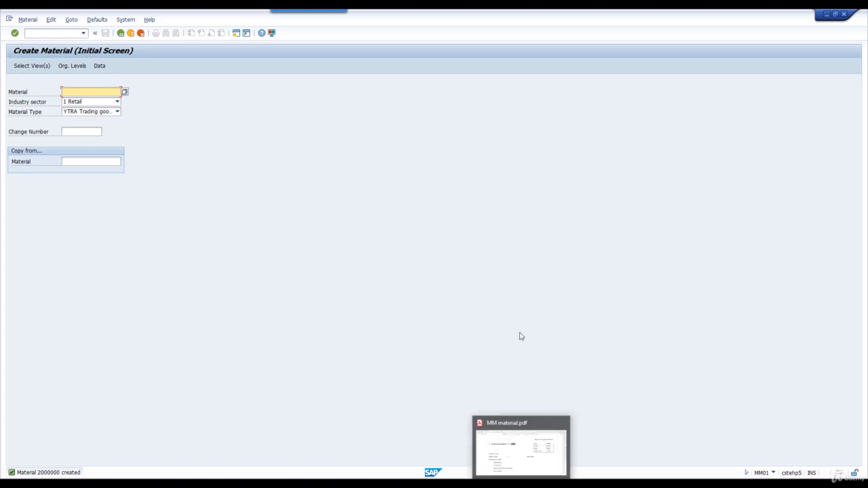
Switch to MM material.pdf in Adobe Acrobat Reader and read the FI/MM Posting Periods month-end activities
{"action": "left_click", "coordinate": [521, 444]}
{"action": "scroll", "coordinate": [517, 375], "scroll_direction": "down", "scroll_amount": 10}
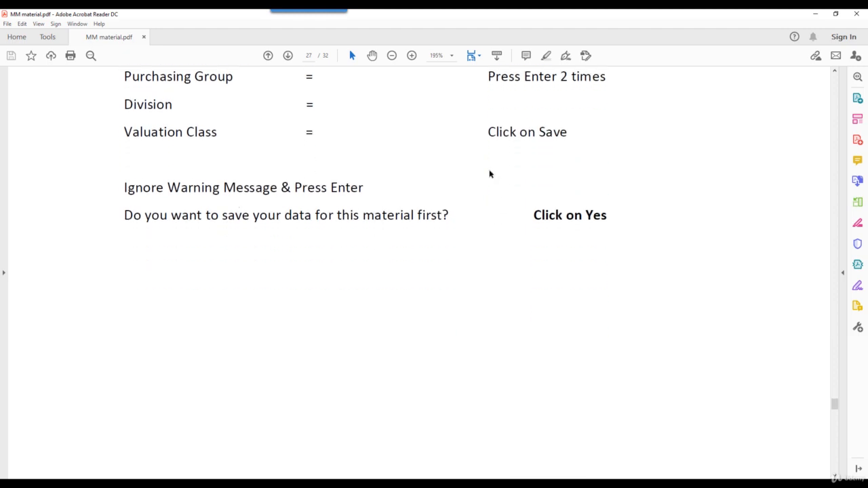
{"action": "scroll", "coordinate": [446, 282], "scroll_direction": "down", "scroll_amount": 5}
{"action": "scroll", "coordinate": [447, 281], "scroll_direction": "down", "scroll_amount": 5}
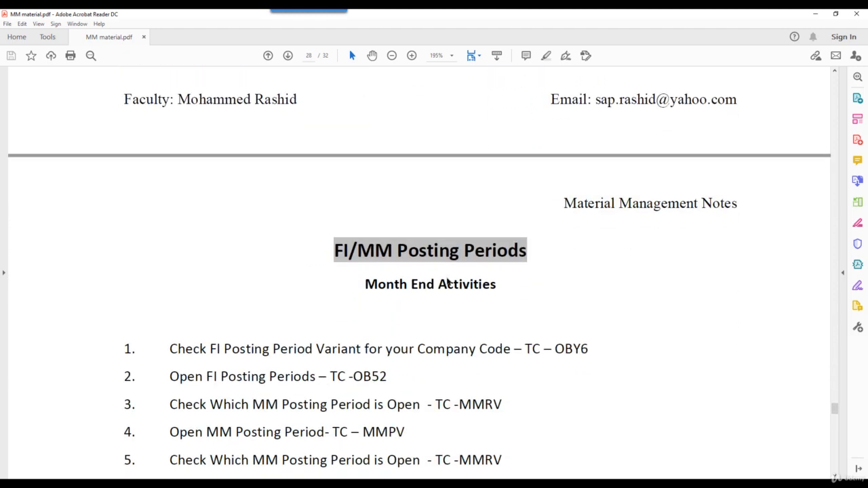
{"action": "scroll", "coordinate": [446, 281], "scroll_direction": "down", "scroll_amount": 3}
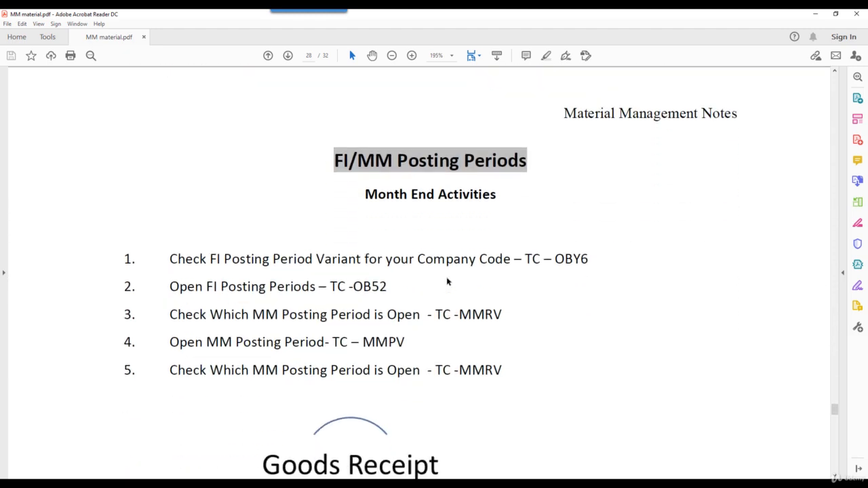